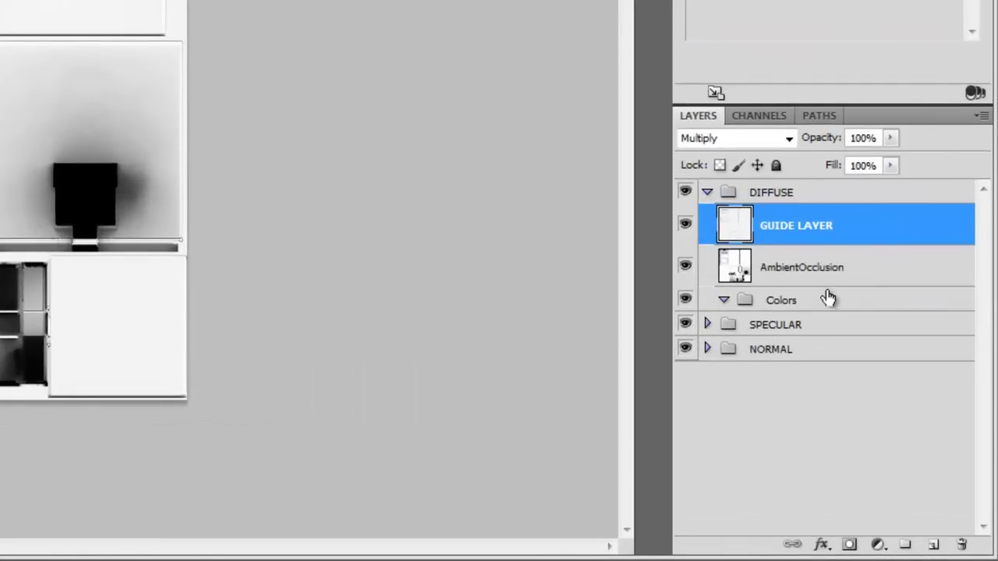
Create a new layer in the Colors group and name it Primary Color.
click(775, 306)
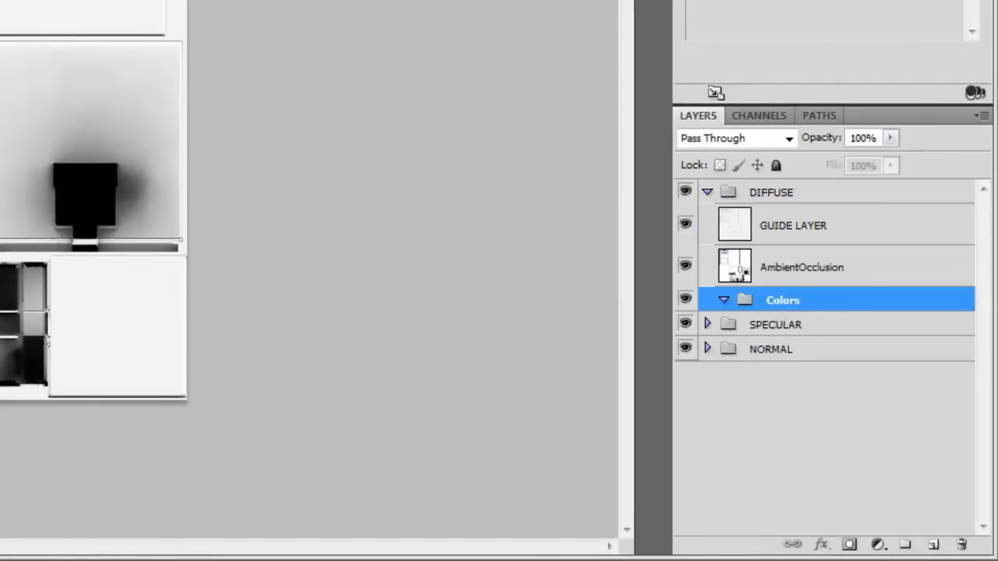
click(932, 546)
double_click(797, 334)
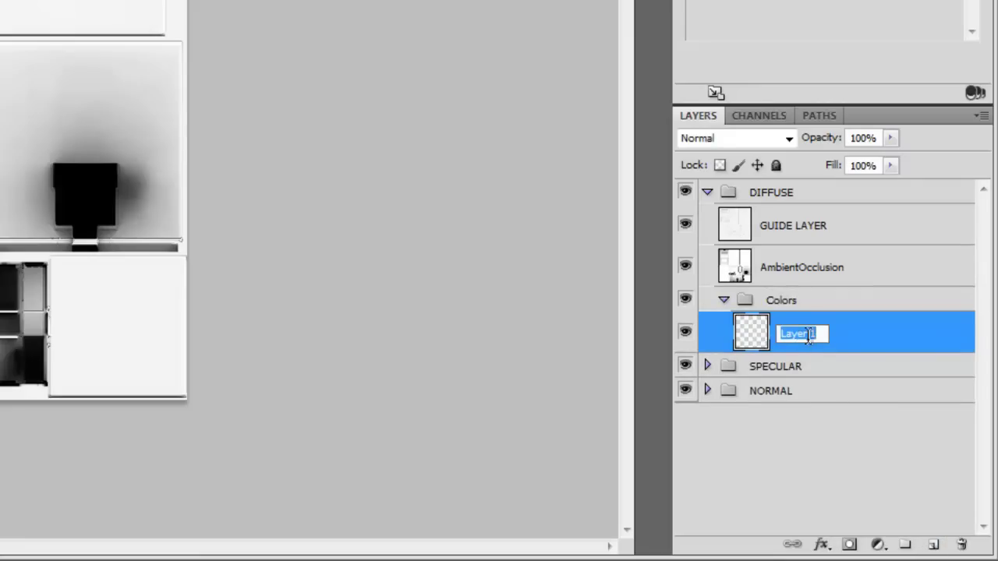
text(Primary Color)
key(Return)
Add another layer to the Colors group above Primary Color and name it Secondary Color.
click(782, 306)
click(932, 545)
double_click(794, 333)
text(Secondary Co)
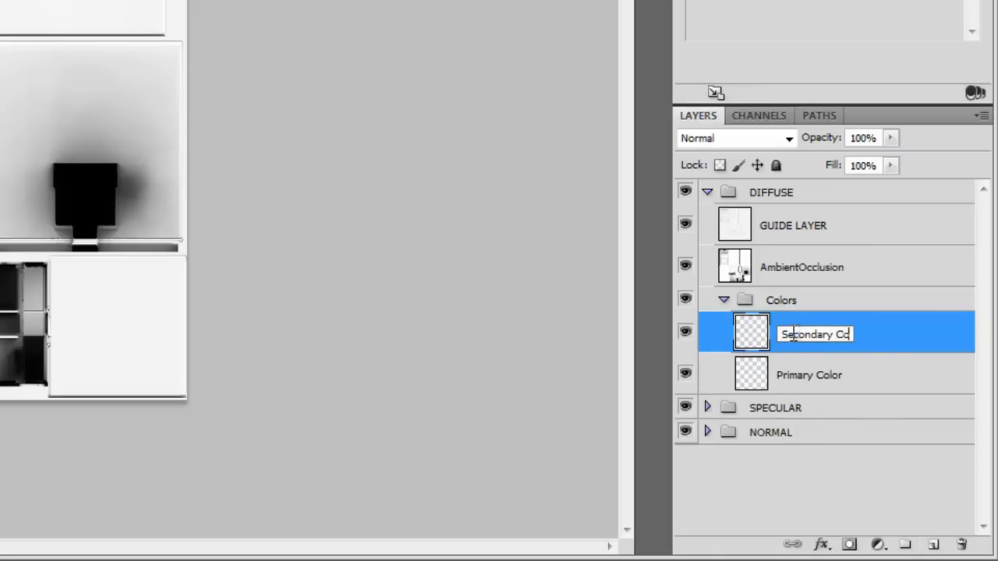
text(lor)
key(Return)
Fill the Primary Color layer with the yellow sampled from the newspaper box's lower frame in IMG_1164.JPG.
click(794, 377)
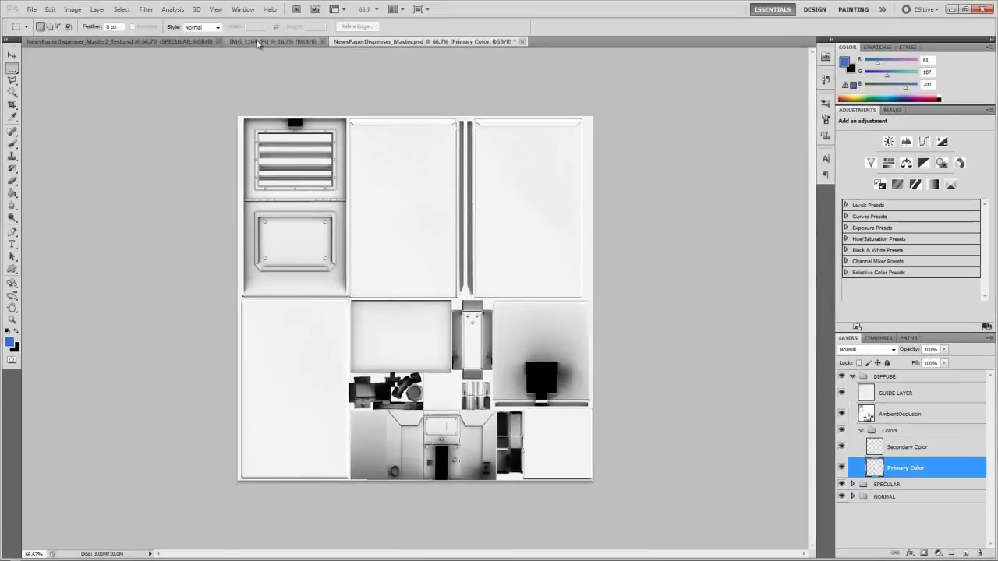
click(258, 42)
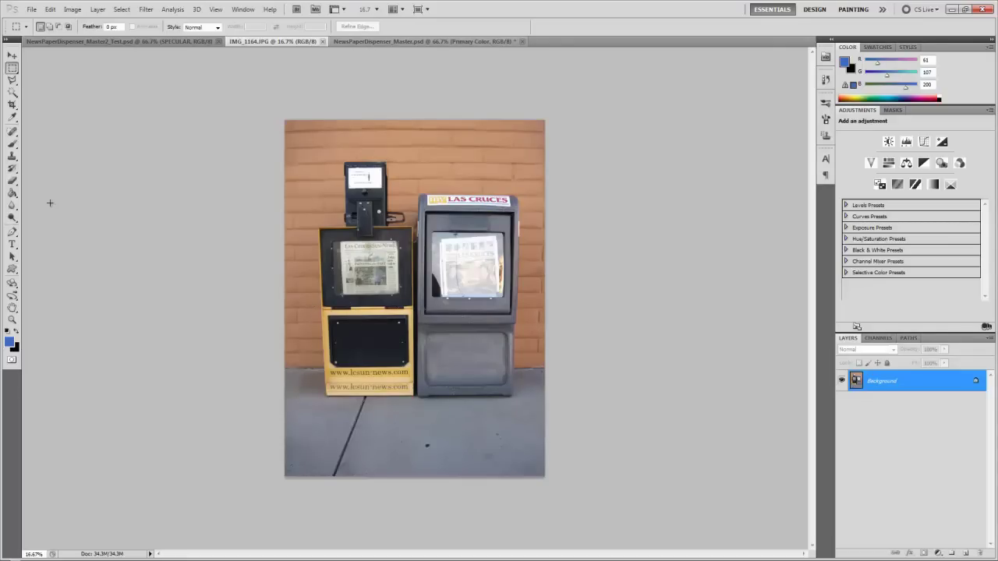
key(i)
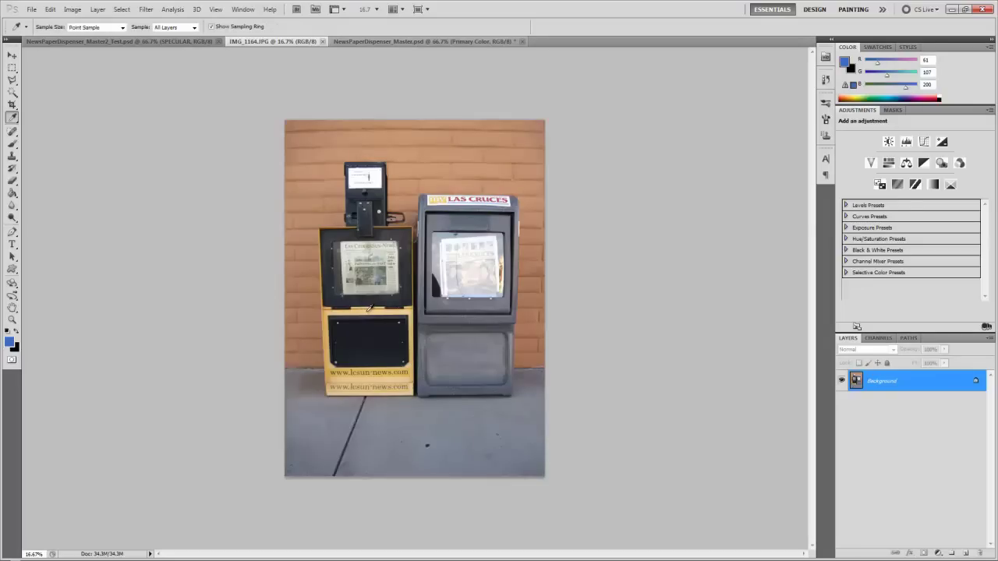
click(368, 310)
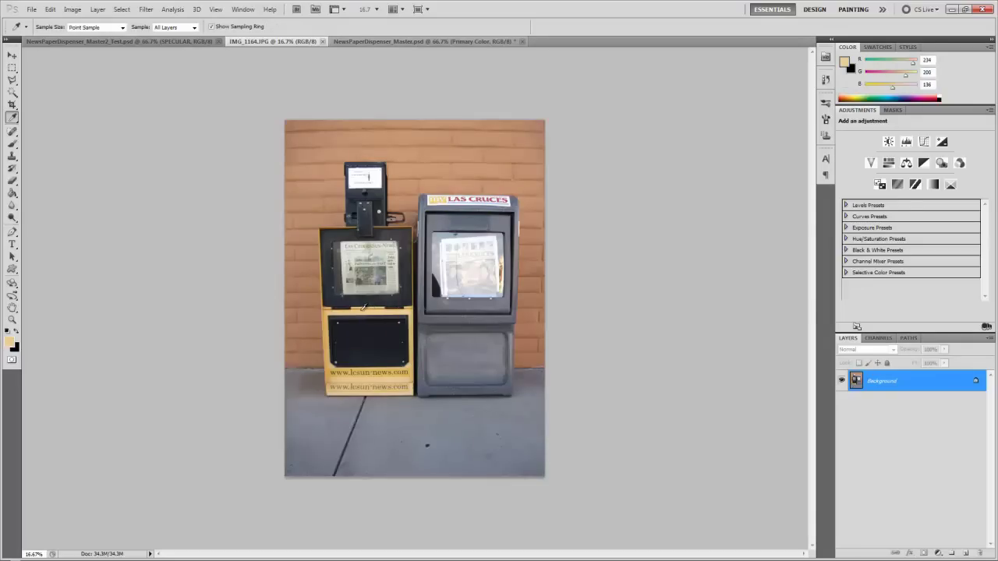
click(399, 42)
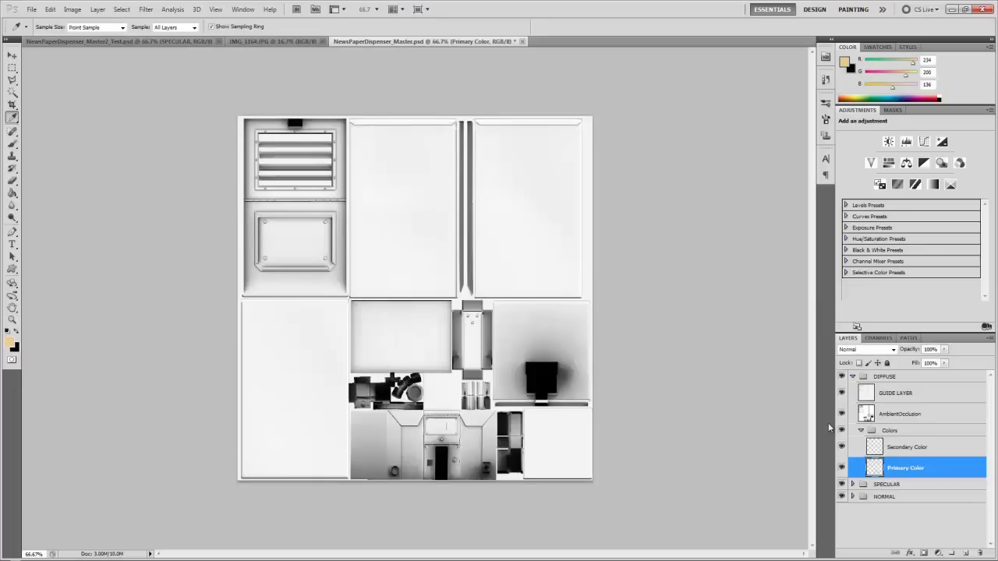
key(alt+BackSpace)
Set the AmbientOcclusion layer's blend mode to Multiply.
click(904, 417)
click(894, 352)
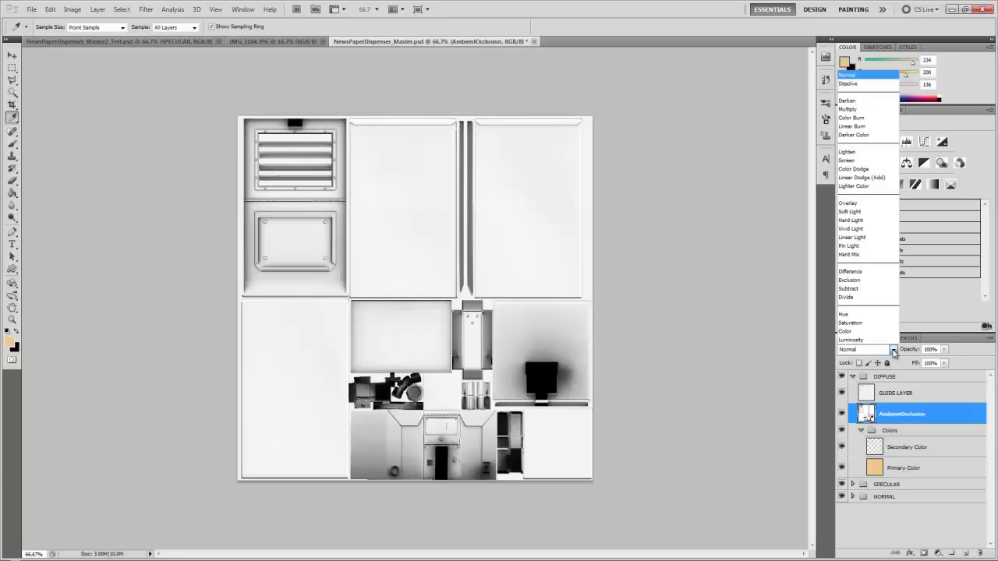
click(866, 109)
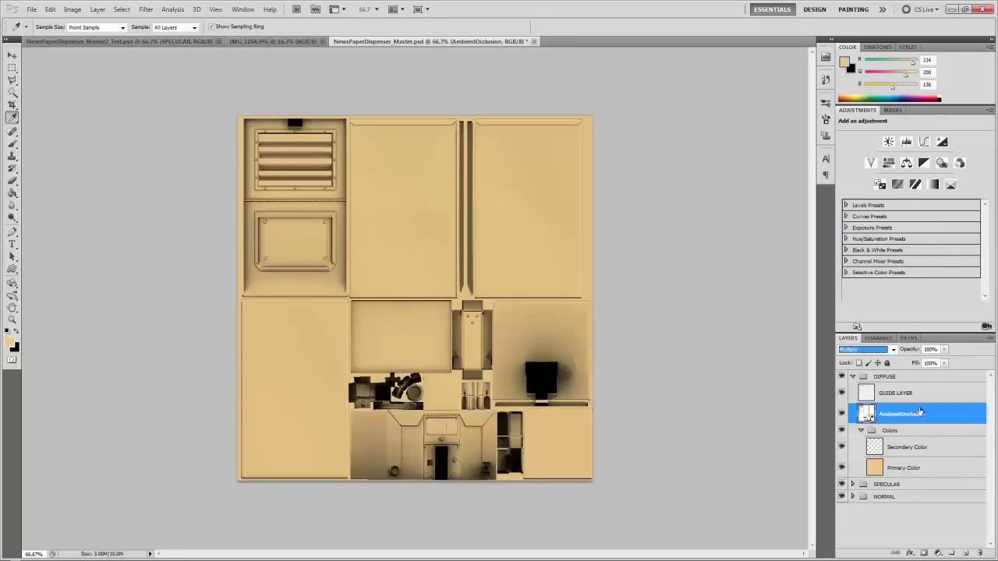
Fill the Secondary Color layer with the dark grey sampled from the yellow box's black door in IMG_1164.JPG.
click(909, 446)
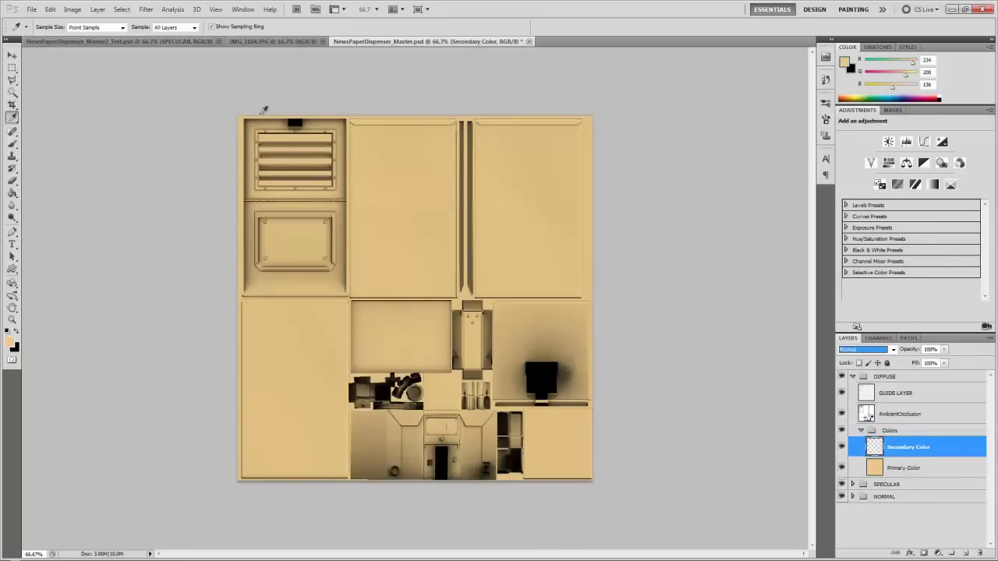
click(263, 41)
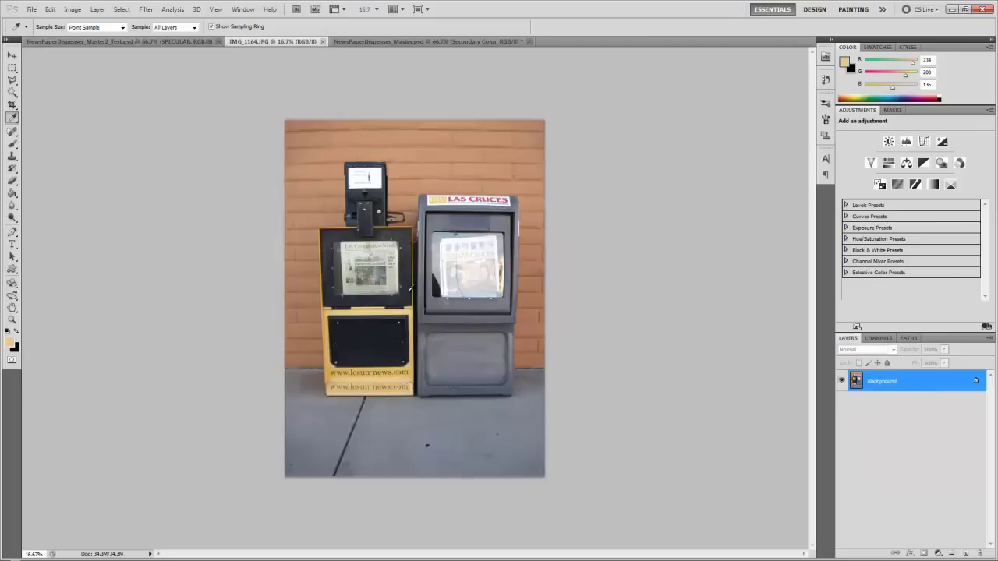
click(409, 271)
click(408, 269)
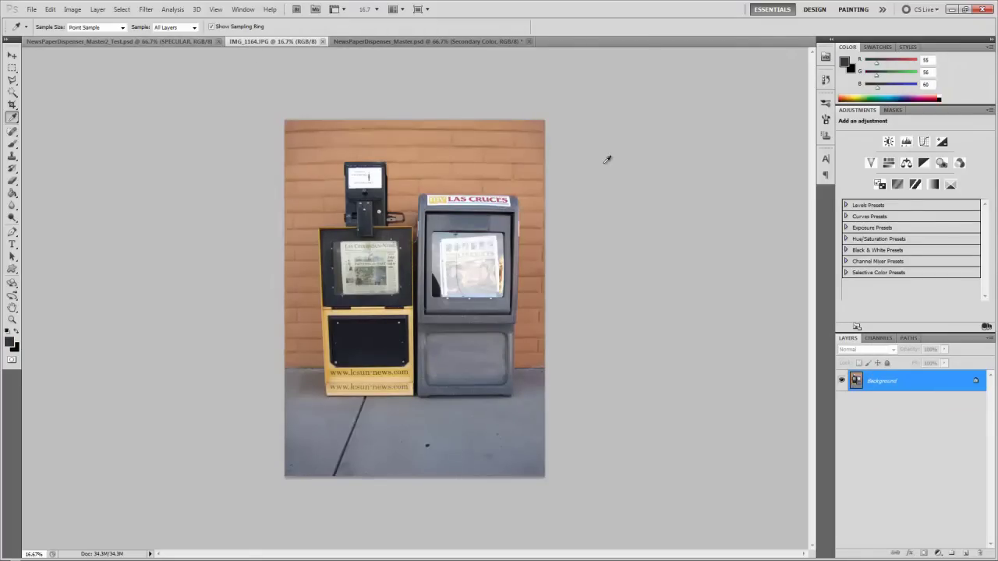
click(370, 42)
key(alt+BackSpace)
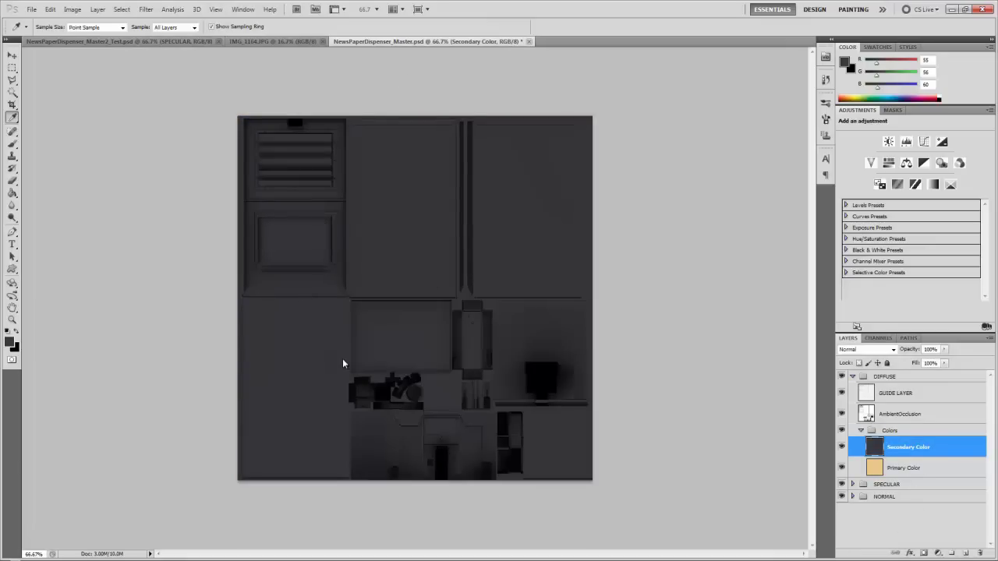
Outline the upper louvered door section with the Polygonal Lasso and mask the Secondary Color layer to that selection.
key(ctrl+plus)
drag(304, 330, 453, 374)
scroll(434, 408, up, 1)
click(12, 80)
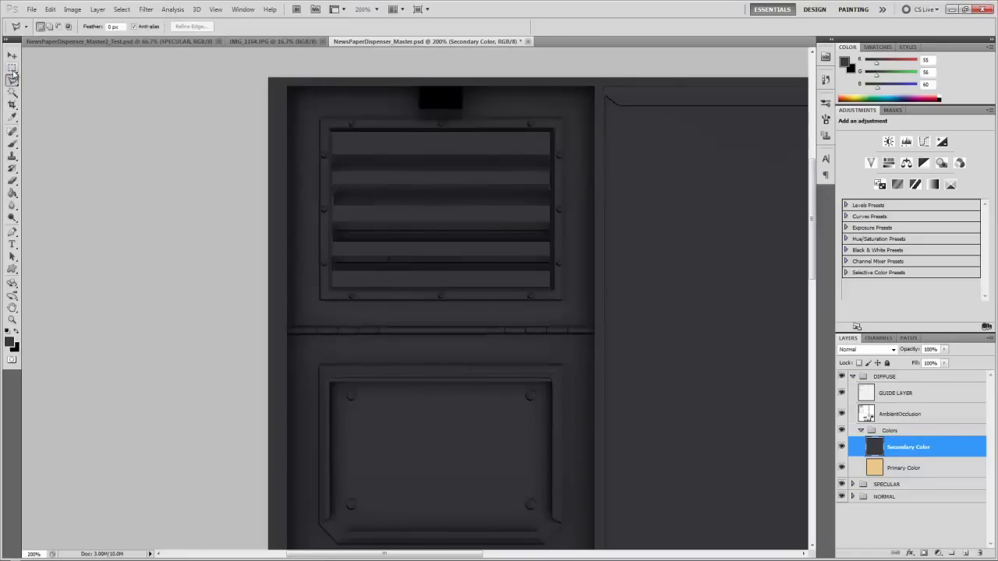
click(283, 82)
click(599, 82)
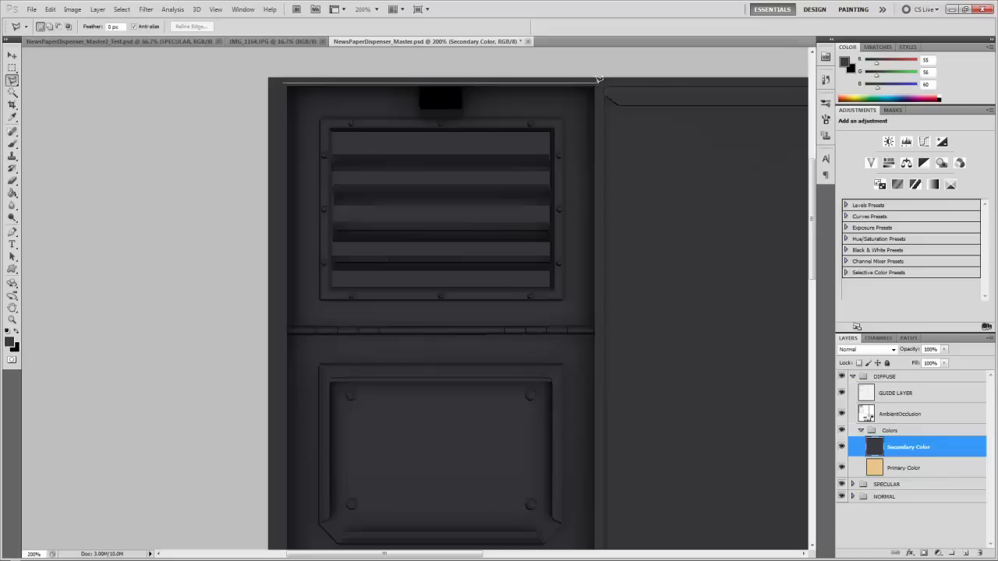
click(597, 325)
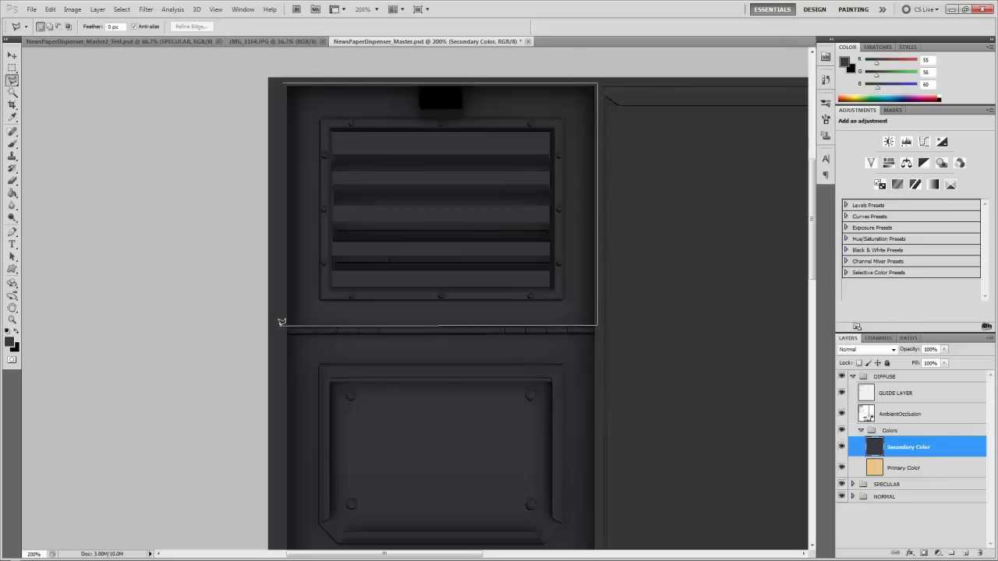
click(284, 80)
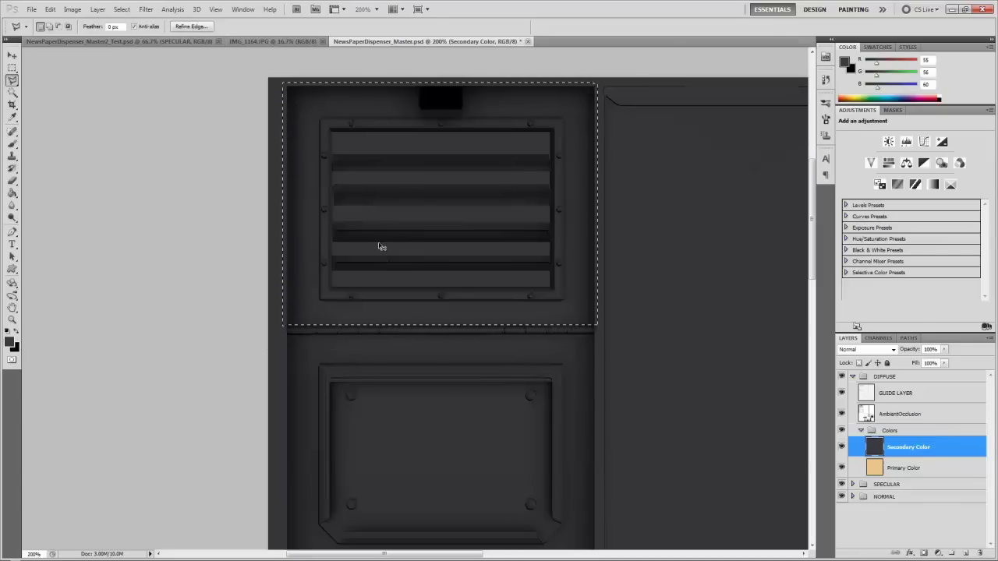
scroll(378, 246, down, 1)
scroll(363, 276, up, 1)
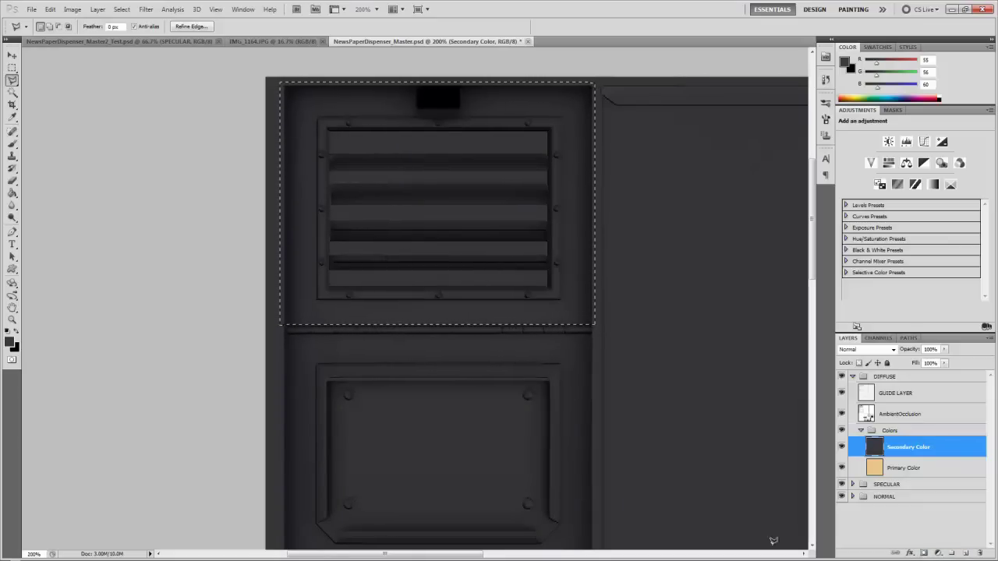
click(924, 554)
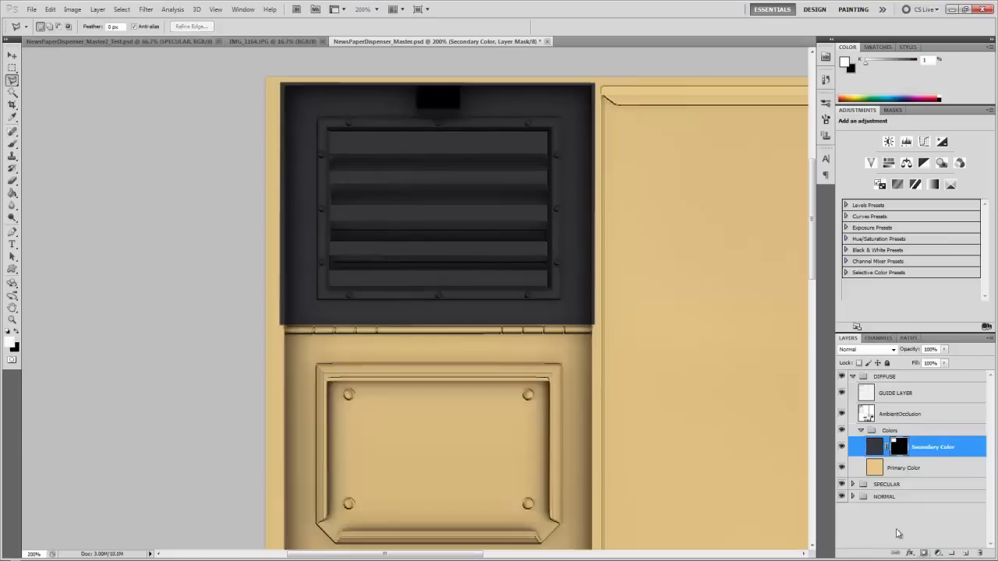
Select the right-hand hinge knuckles below the louvered door and fill them with white in the Secondary Color mask.
key(ctrl+minus)
key(ctrl+minus)
key(ctrl+plus)
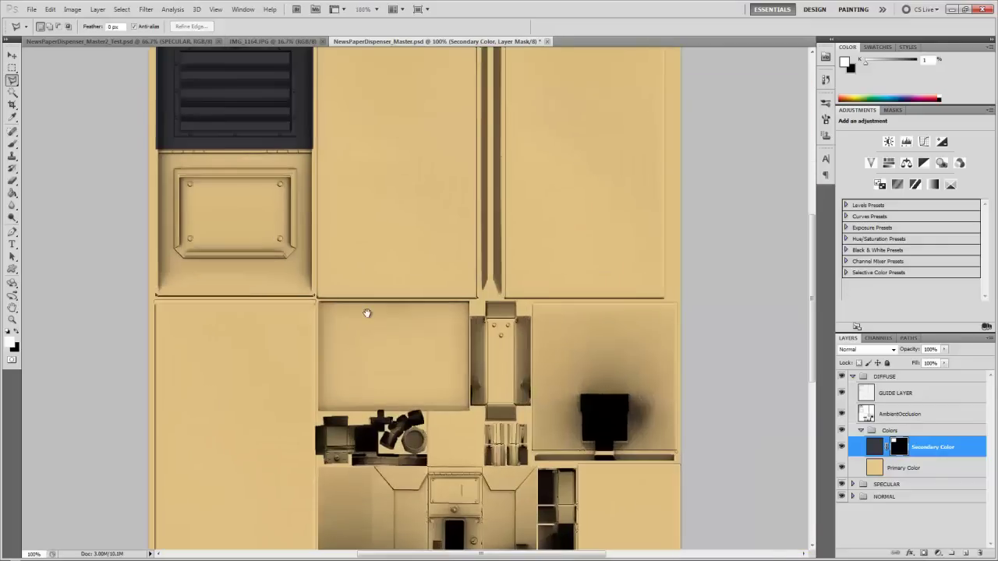
drag(368, 313, 449, 393)
key(ctrl+plus)
key(ctrl+plus)
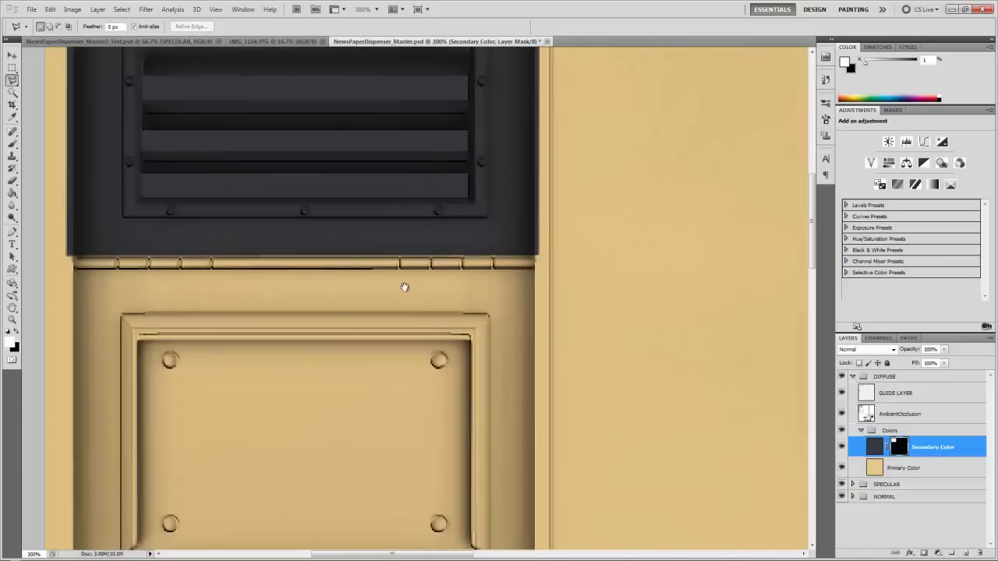
drag(406, 290, 426, 326)
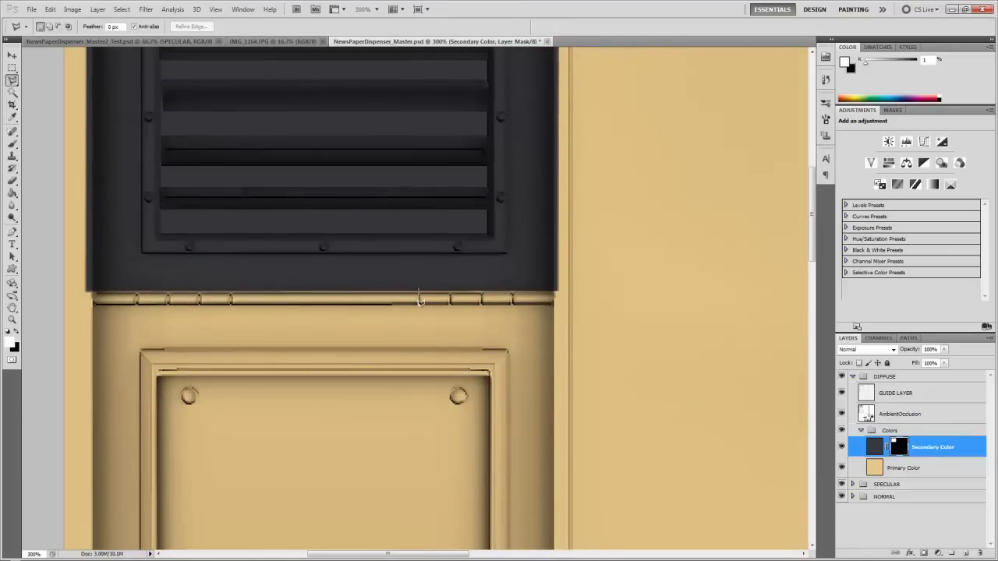
drag(419, 294, 511, 304)
click(420, 285)
key(alt+BackSpace)
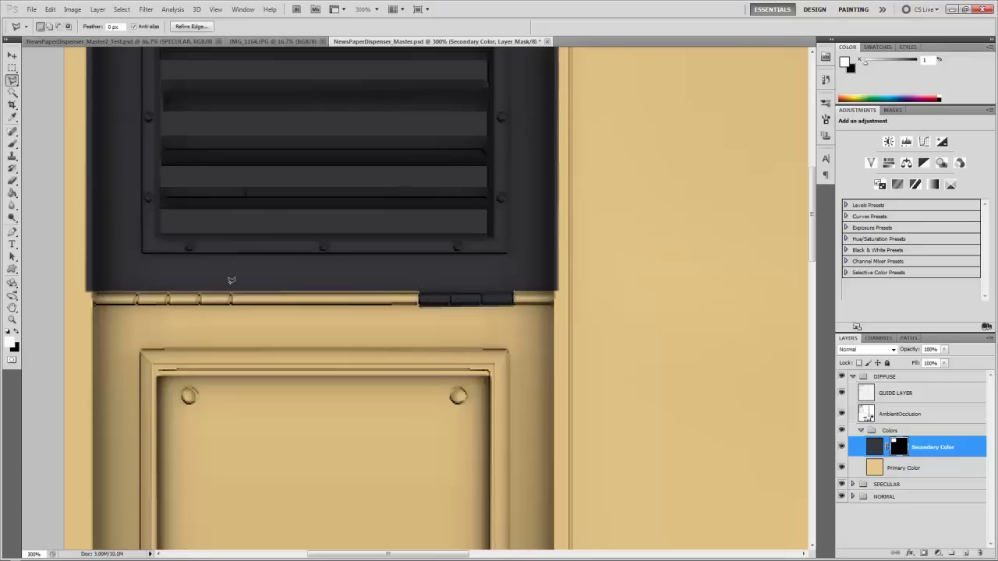
Select the left-hand hinge knuckles below the louvered door and fill them with white in the Secondary Color mask.
click(136, 285)
click(232, 300)
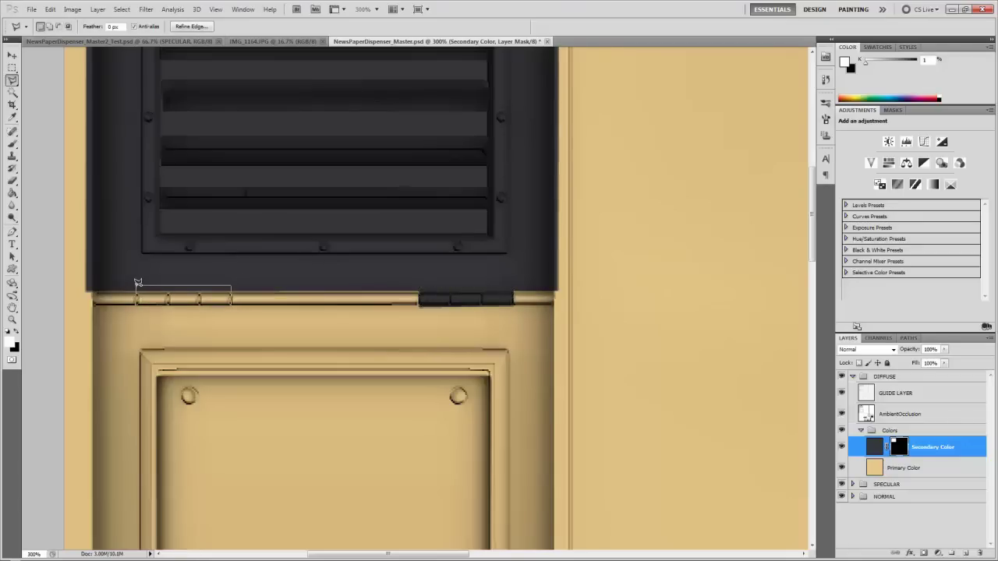
click(137, 284)
key(alt+BackSpace)
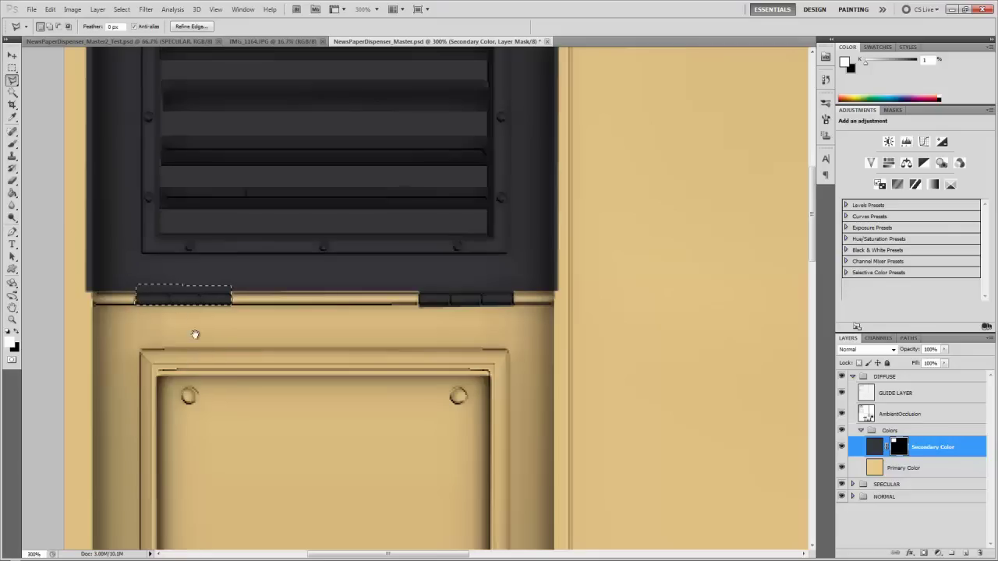
Outline the lower front panel, including its bevelled bottom corners, and fill it with white in the Secondary Color mask.
drag(194, 313, 204, 195)
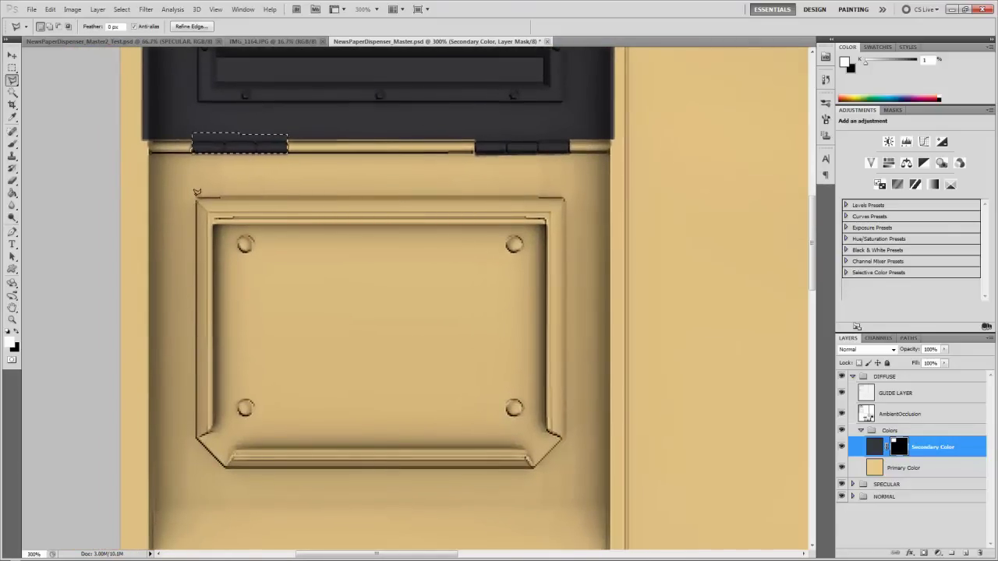
click(196, 196)
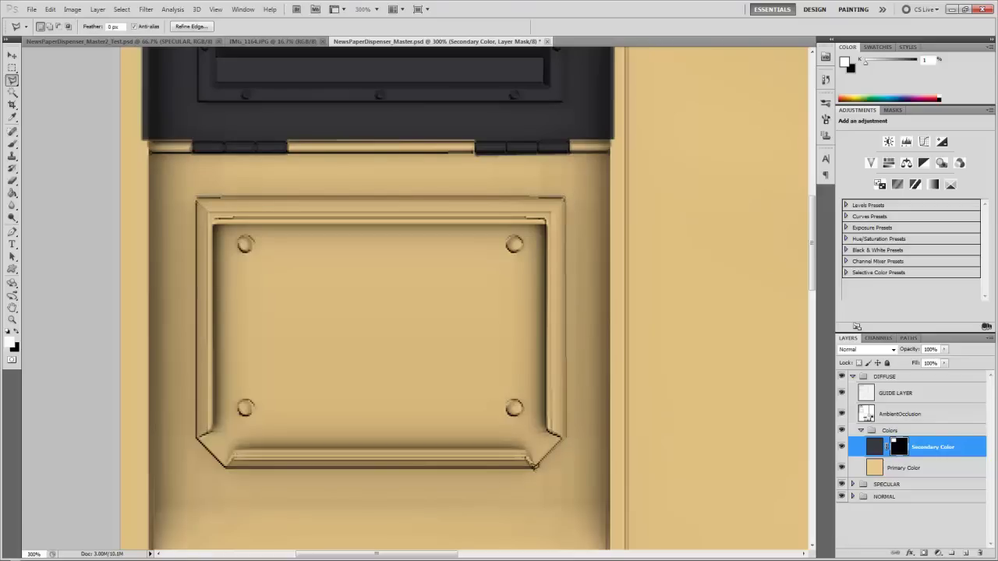
click(535, 465)
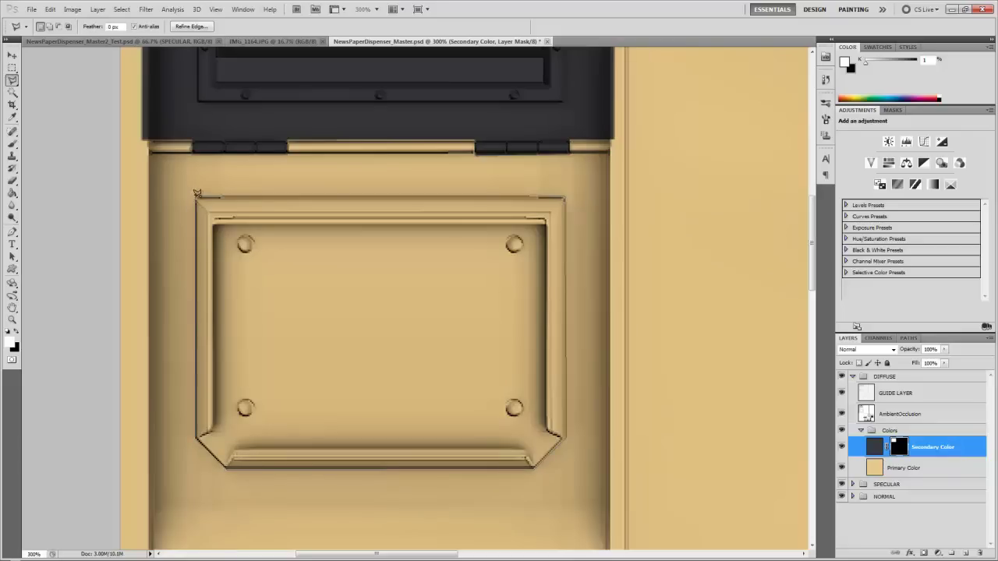
click(198, 200)
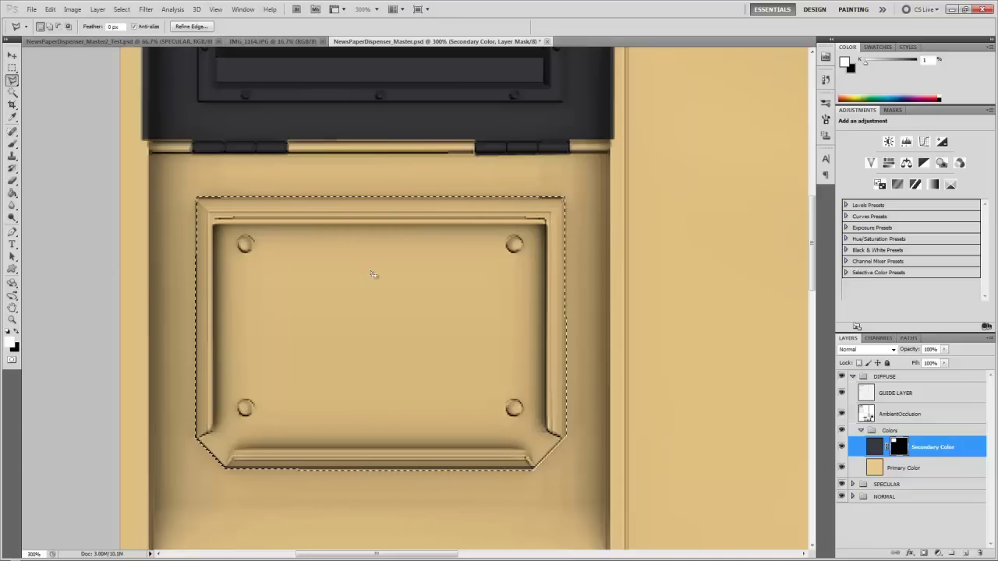
key(alt+BackSpace)
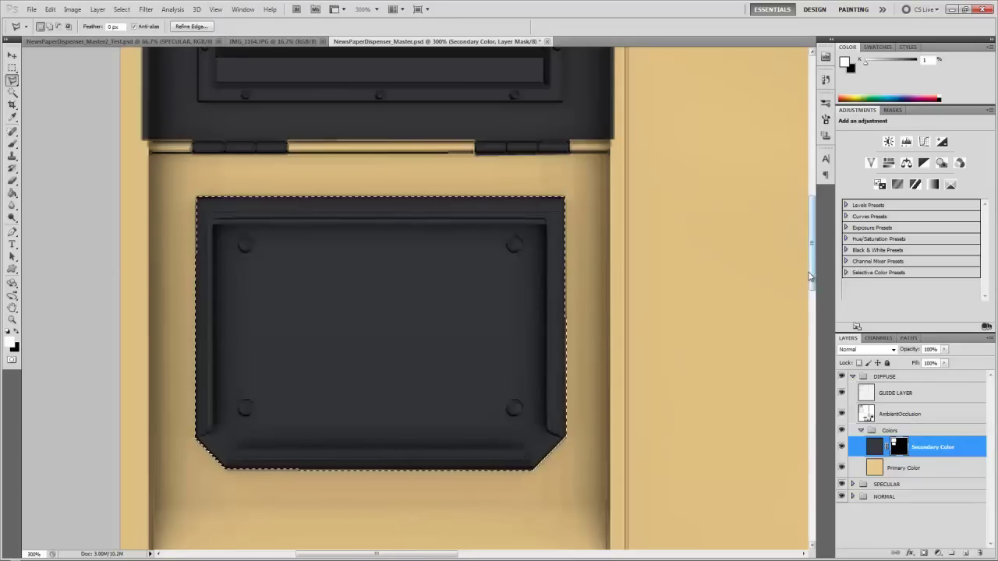
Outline the cross-shaped piece in the small-parts cluster with the Polygonal Lasso and fill it with white in the Secondary Color mask.
mouse_move(812, 279)
mouse_down()
mouse_move(812, 303)
mouse_move(806, 295)
mouse_up()
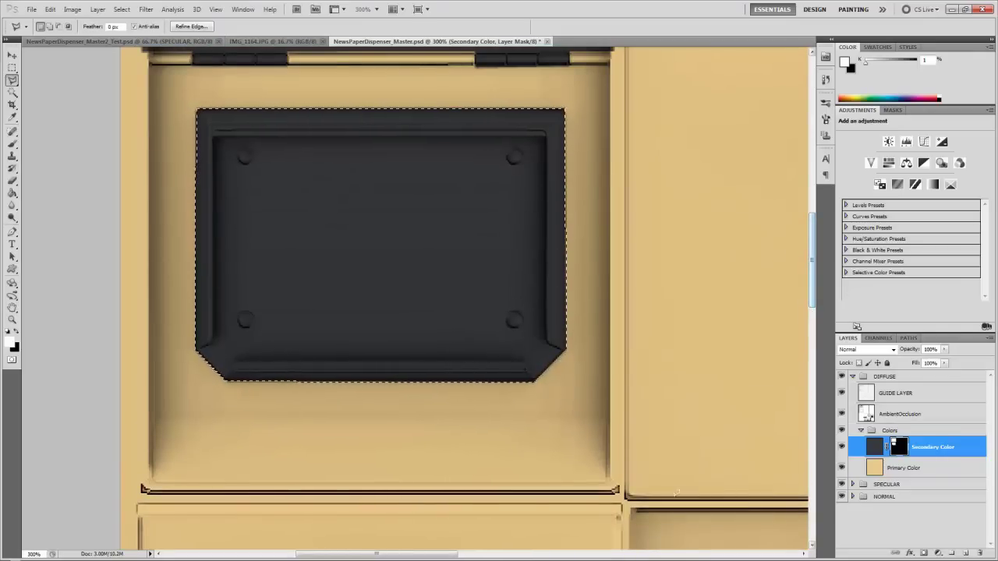
key(ctrl+minus)
key(ctrl+minus)
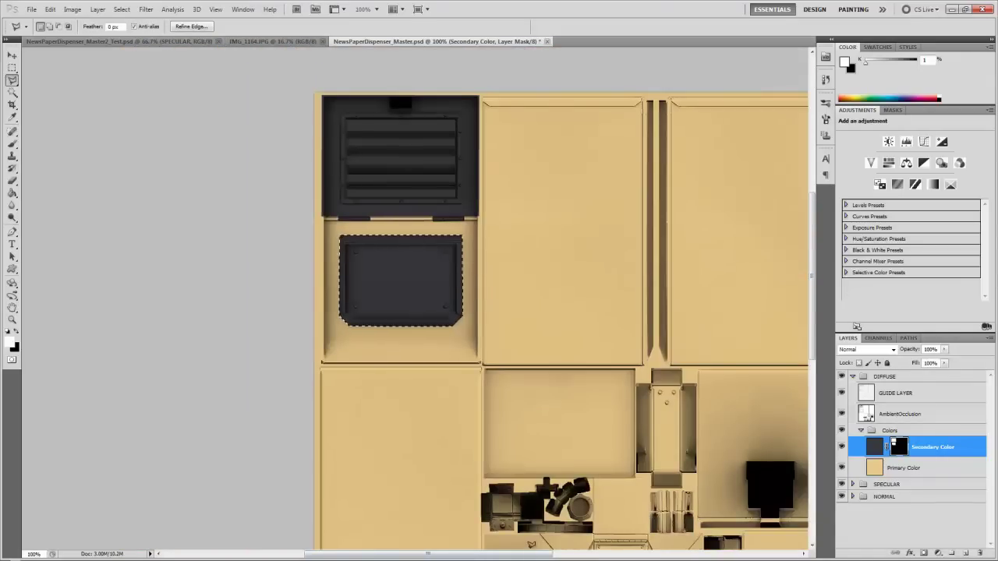
drag(530, 554, 583, 554)
drag(813, 262, 815, 320)
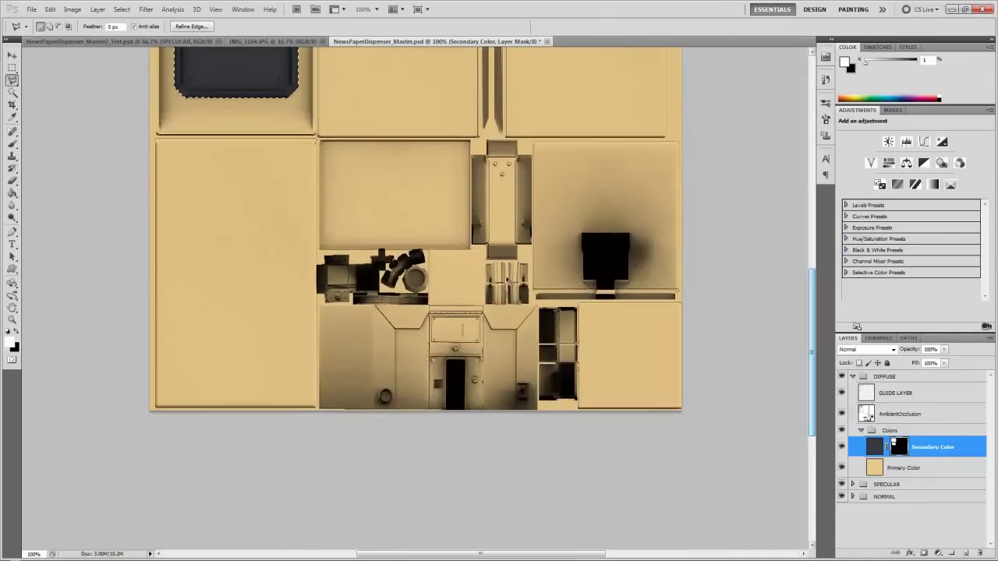
key(ctrl+plus)
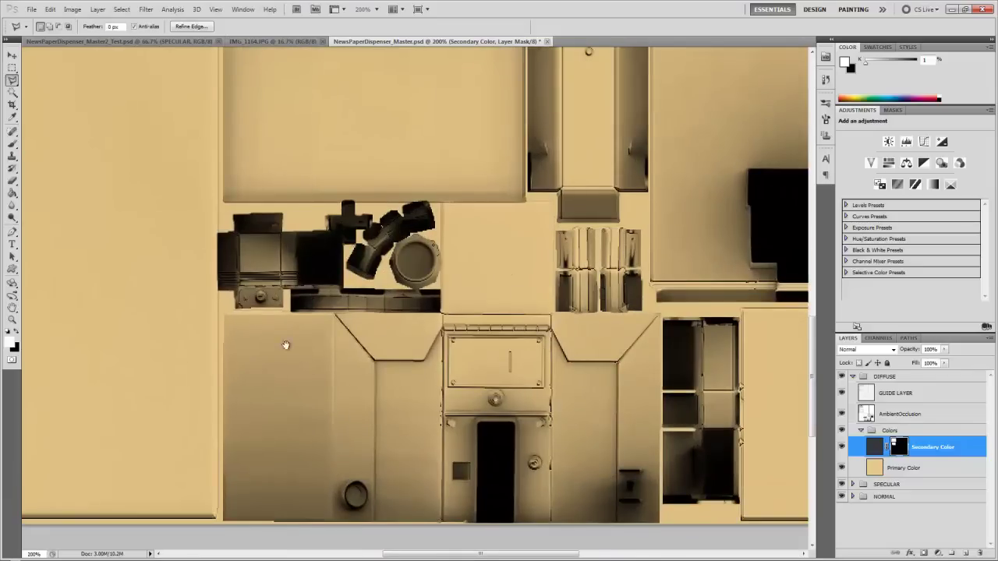
drag(267, 334, 390, 418)
key(ctrl+plus)
key(ctrl+plus)
key(ctrl+plus)
key(ctrl+plus)
key(ctrl+minus)
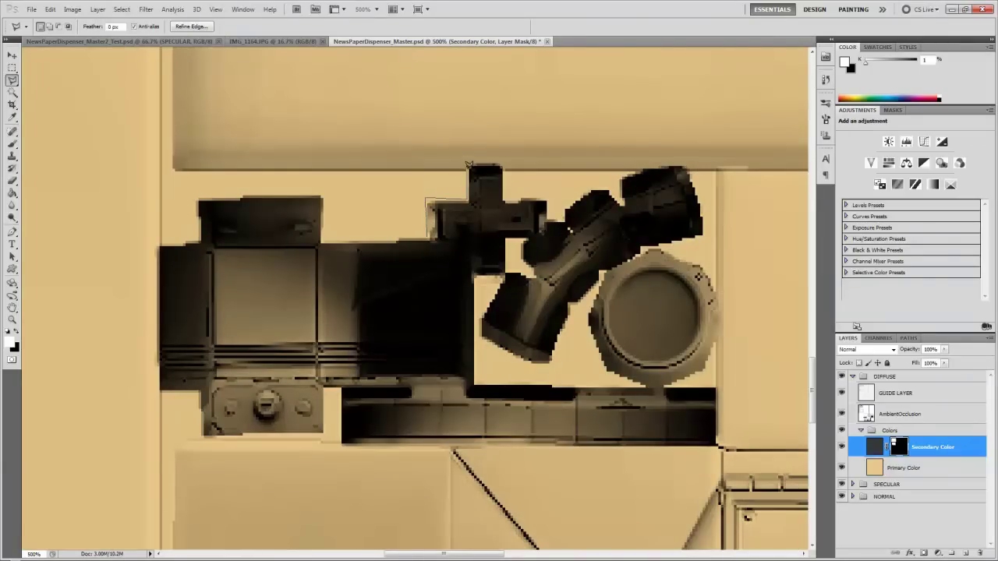
click(504, 168)
drag(503, 184, 506, 197)
drag(508, 260, 471, 278)
click(841, 414)
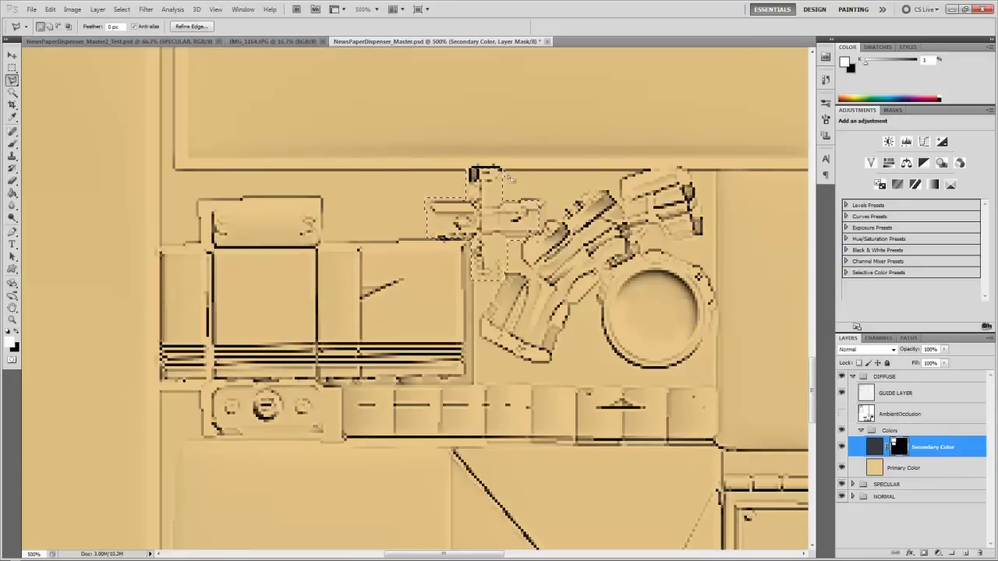
click(842, 414)
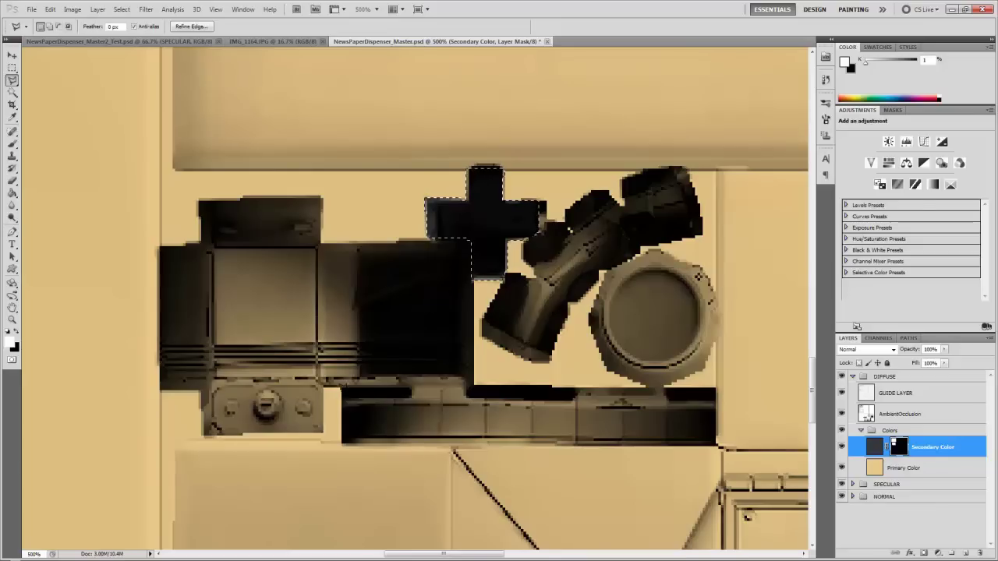
Outline the round ring, long strip, coin-mechanism panels and central column, and fill them with white in the Secondary Color mask.
click(499, 379)
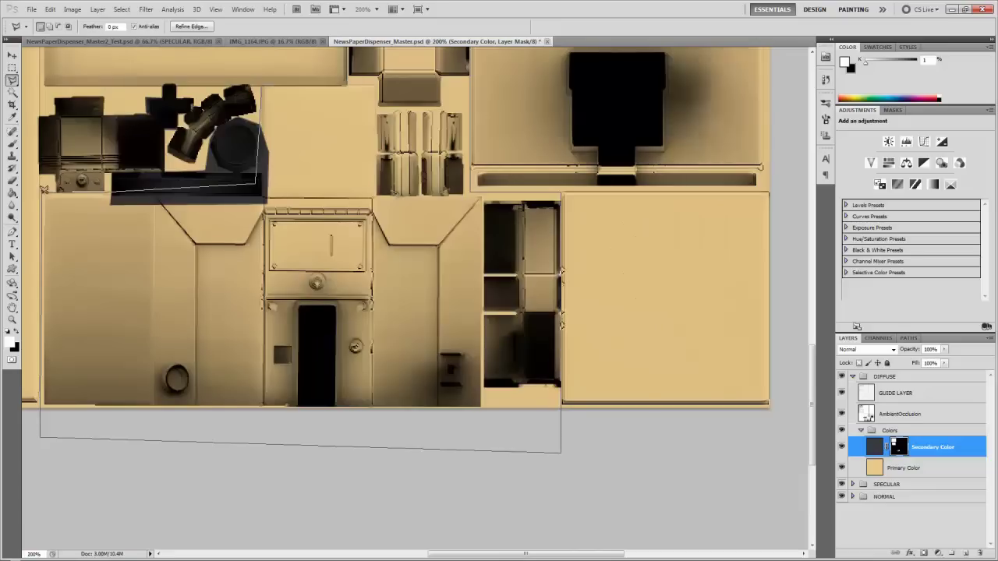
click(560, 192)
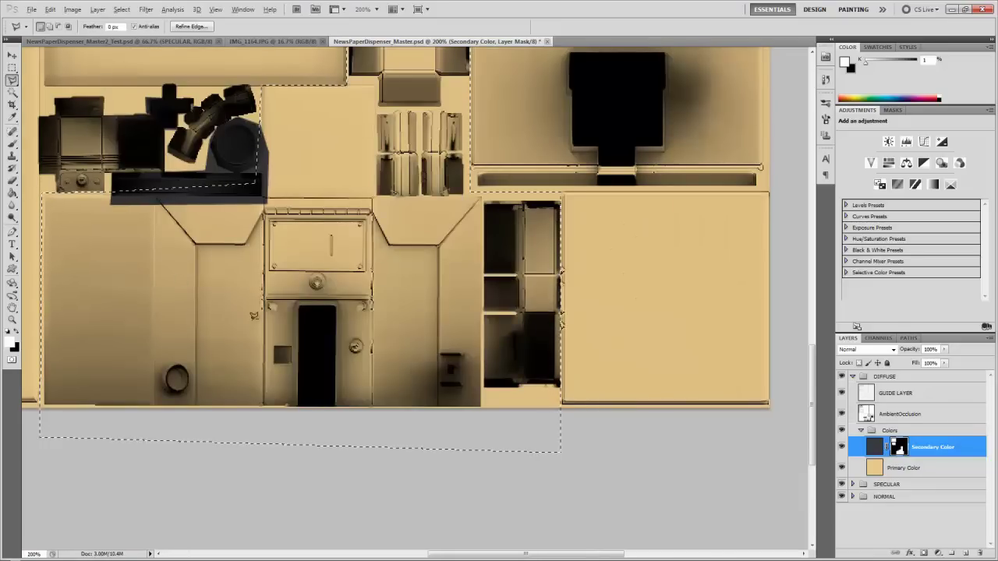
key(alt+BackSpace)
key(m)
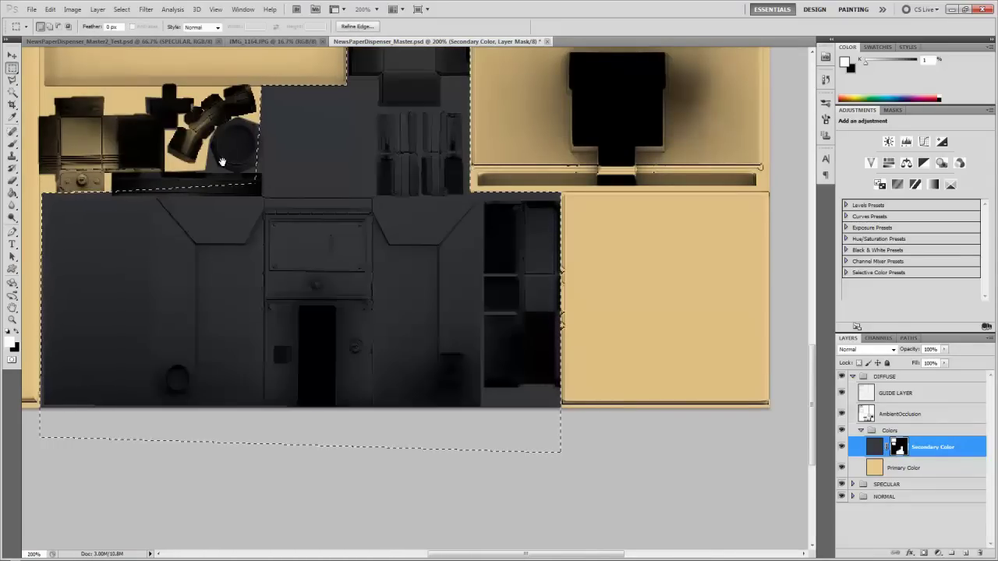
Add a new layer above Secondary Color in the Colors group and name it Screws.
key(ctrl+minus)
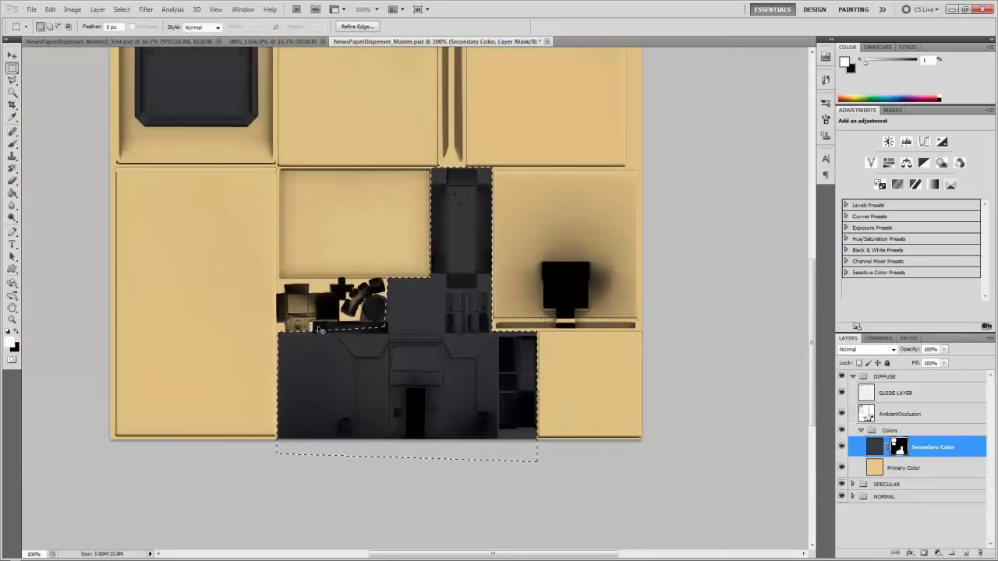
key(ctrl+plus)
key(ctrl+plus)
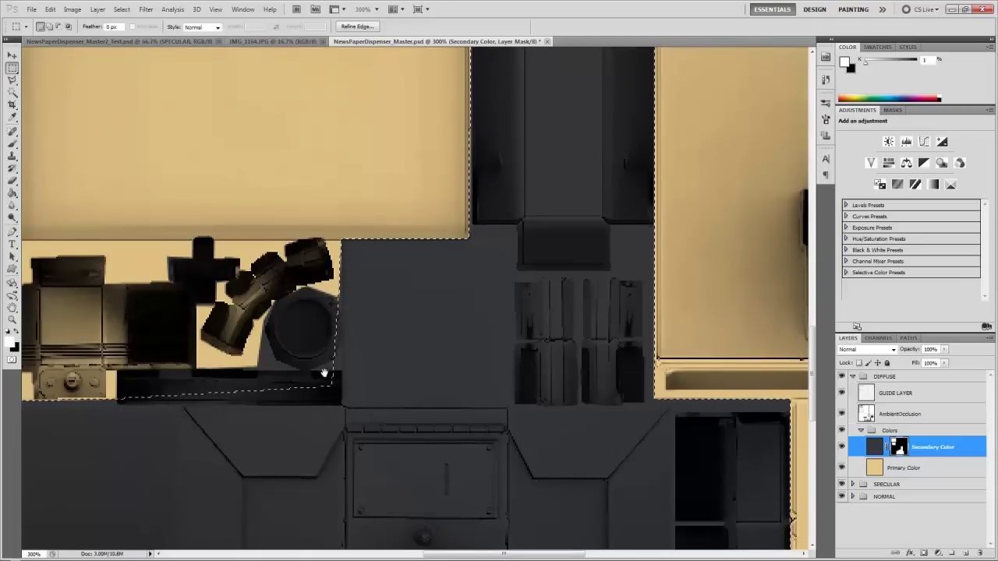
drag(383, 270, 460, 155)
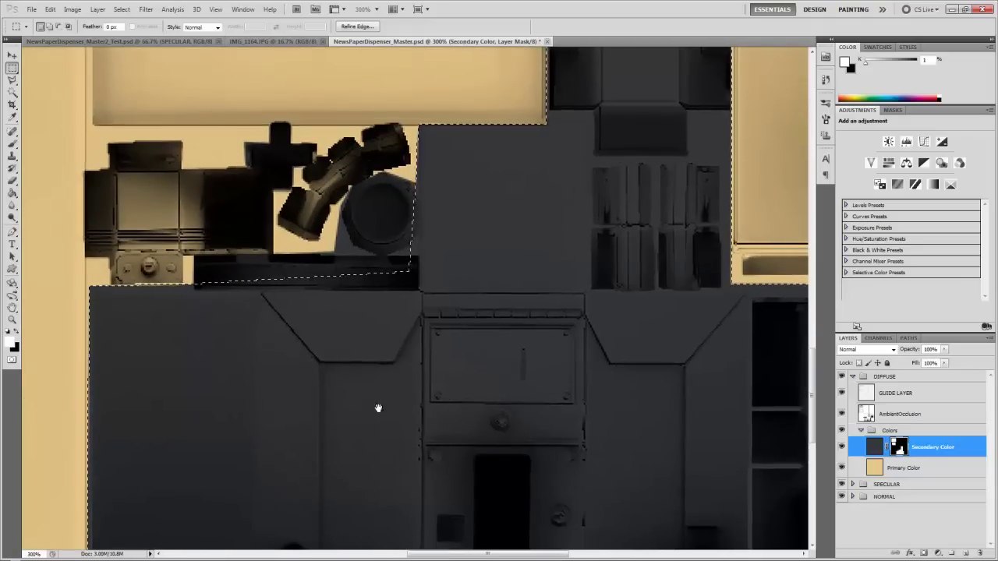
drag(375, 377, 503, 505)
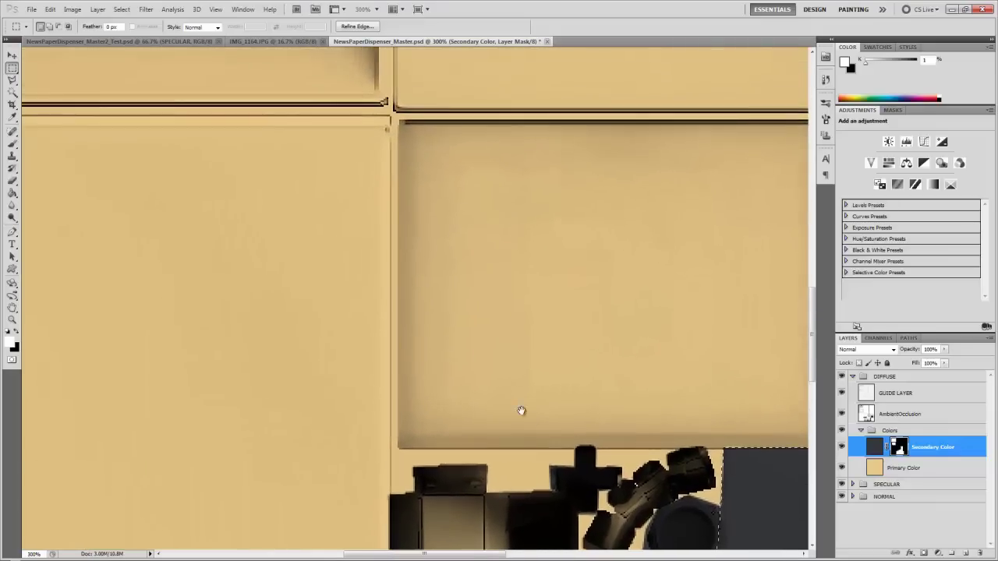
drag(453, 221, 531, 417)
key(ctrl+minus)
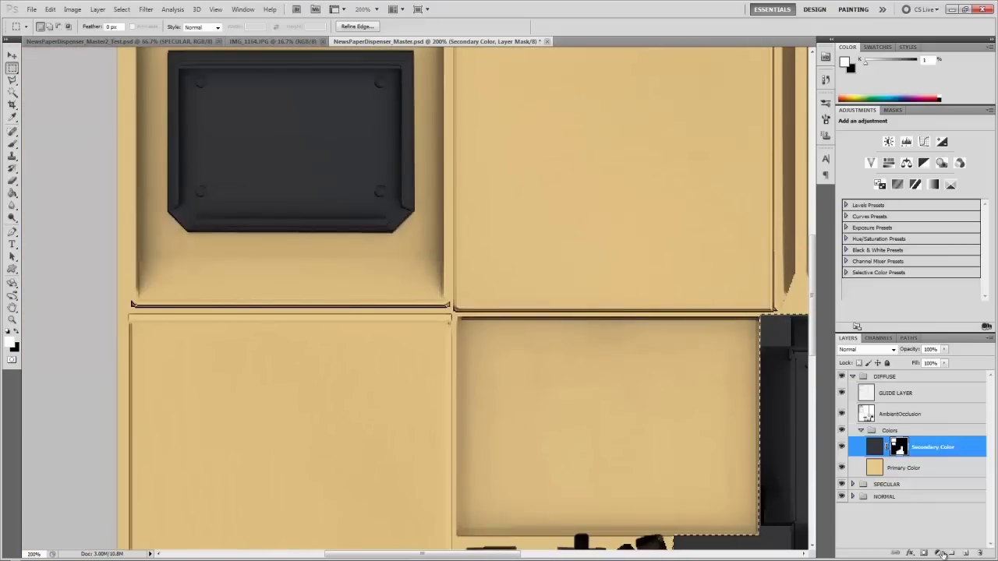
click(966, 554)
double_click(898, 446)
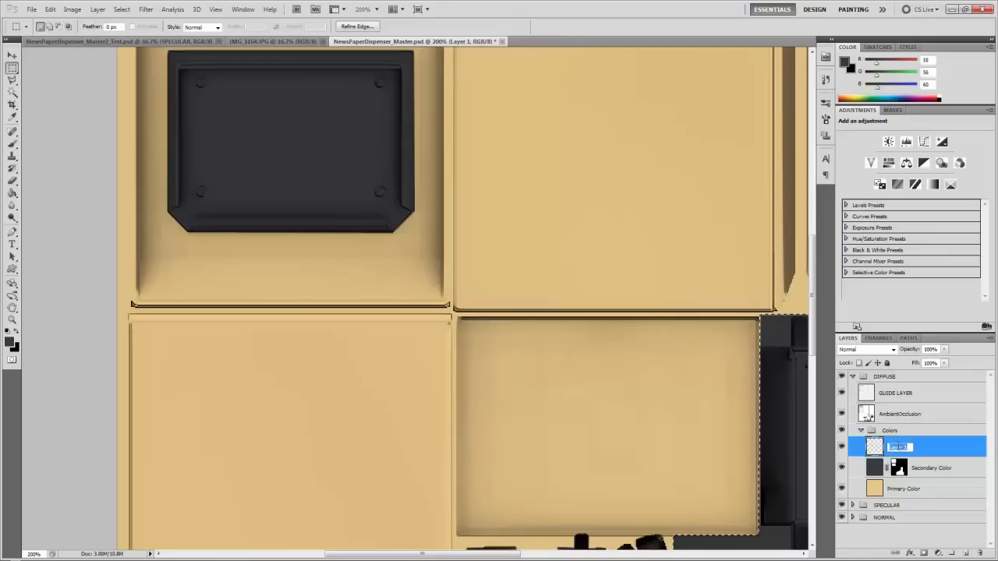
text(Screws)
key(Return)
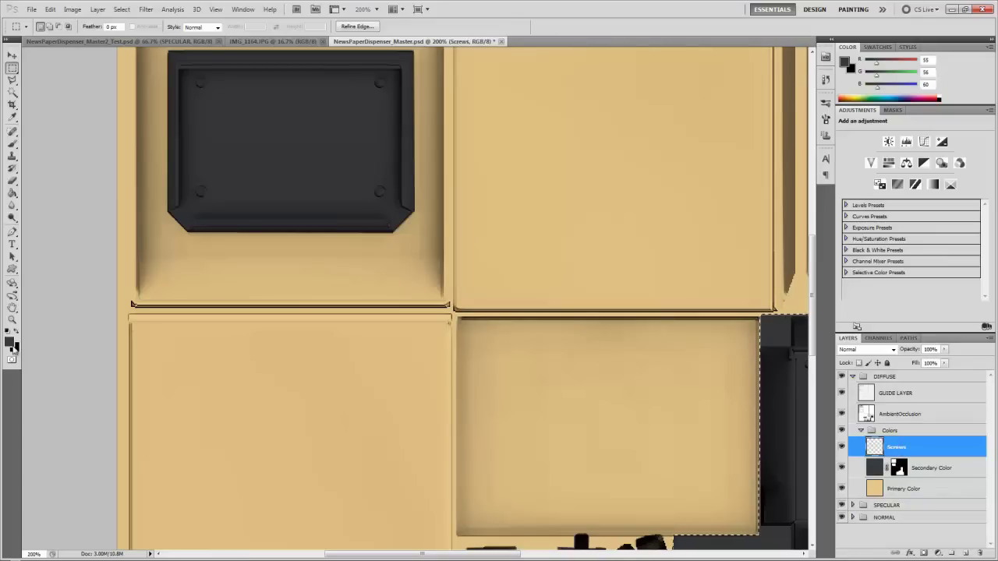
Deselect everything, fill the entire Screws layer with light gray (RGB 213, 213, 213), and hide it with an inverted layer mask.
click(10, 343)
drag(371, 179, 340, 194)
click(587, 164)
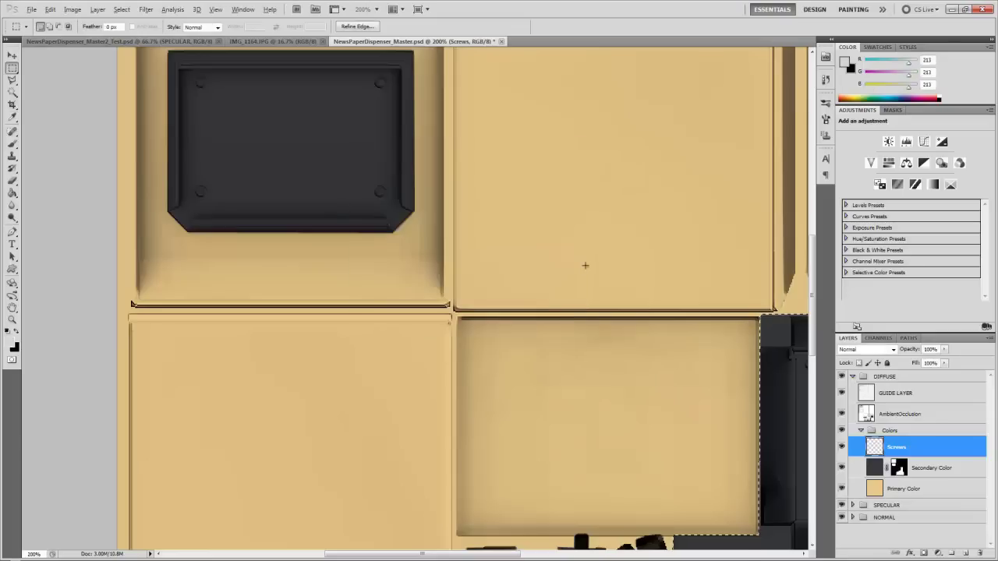
key(alt+BackSpace)
key(ctrl+d)
key(alt+BackSpace)
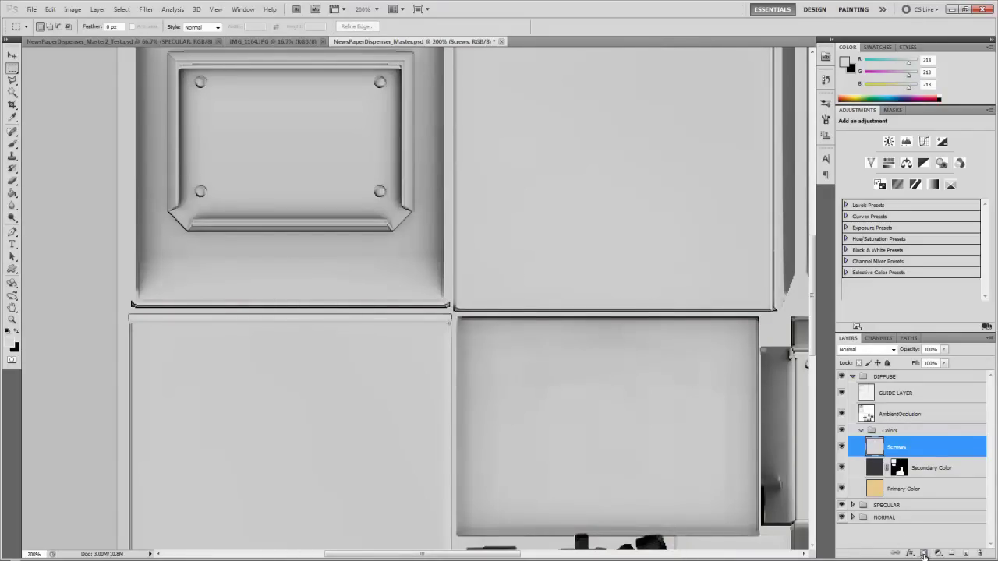
click(924, 553)
key(ctrl+i)
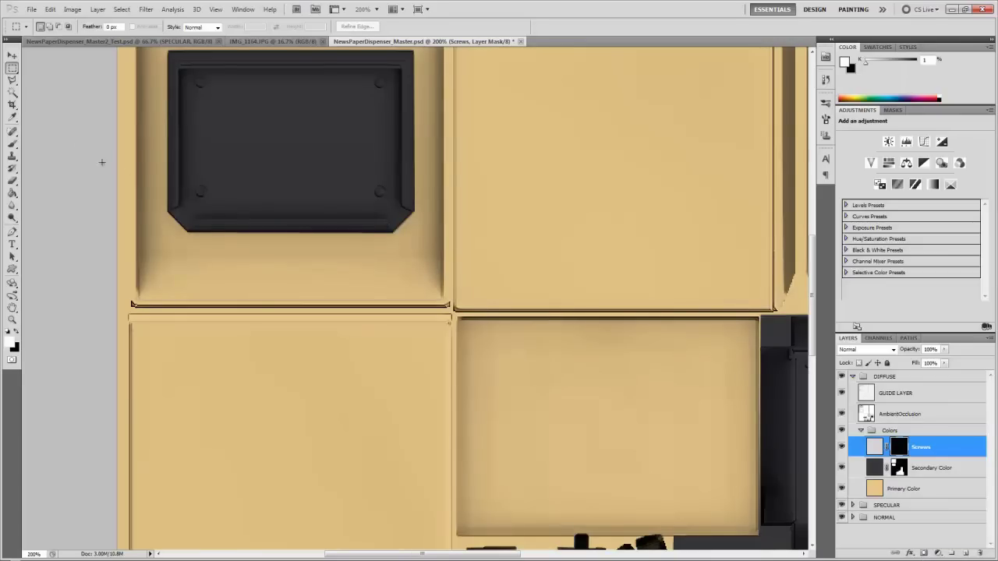
Paint white in the Screws mask with a small brush over each screw around the louvered door's frame.
click(13, 144)
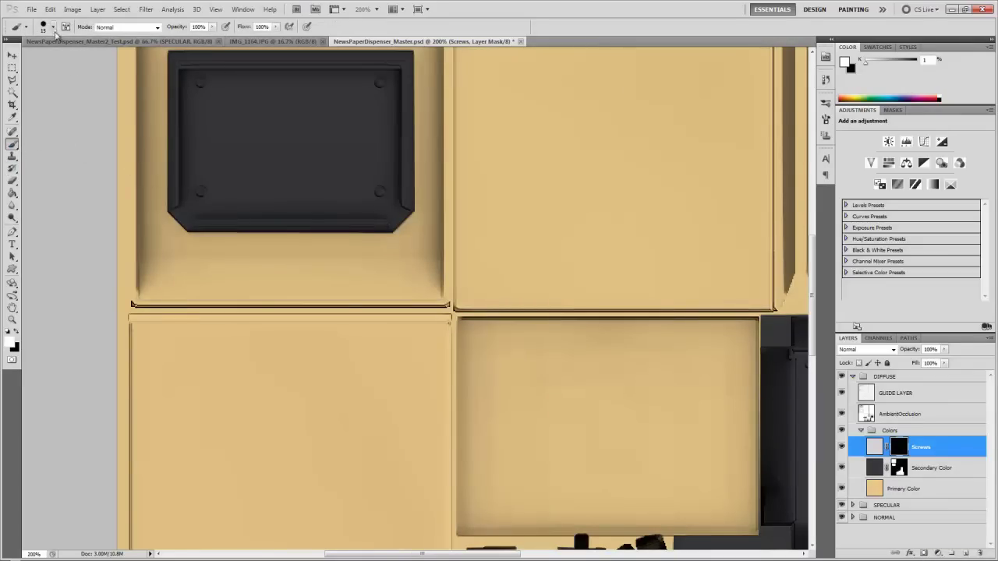
drag(269, 318, 357, 522)
drag(419, 291, 424, 309)
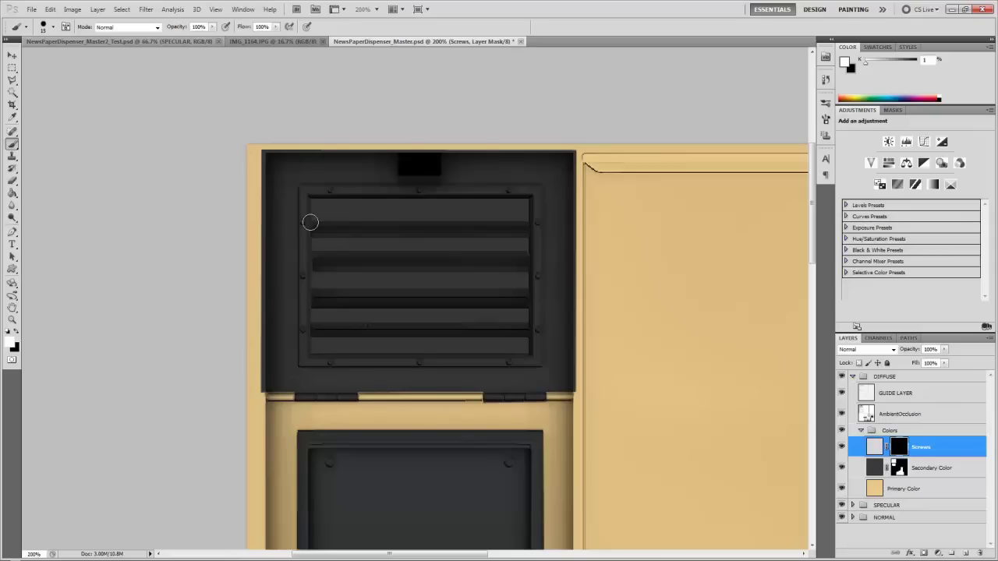
key(ctrl+plus)
key(ctrl+plus)
key(ctrl+plus)
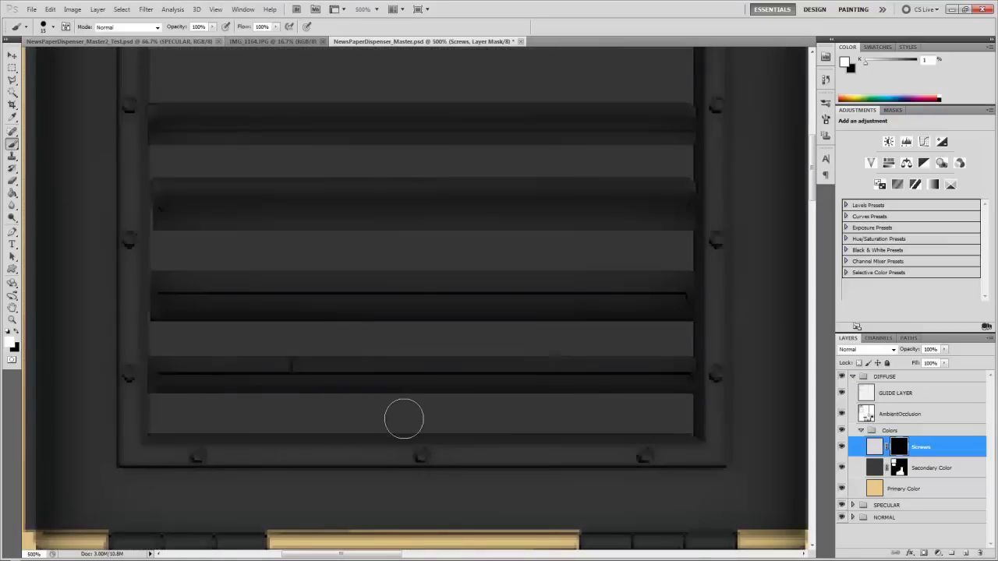
click(421, 455)
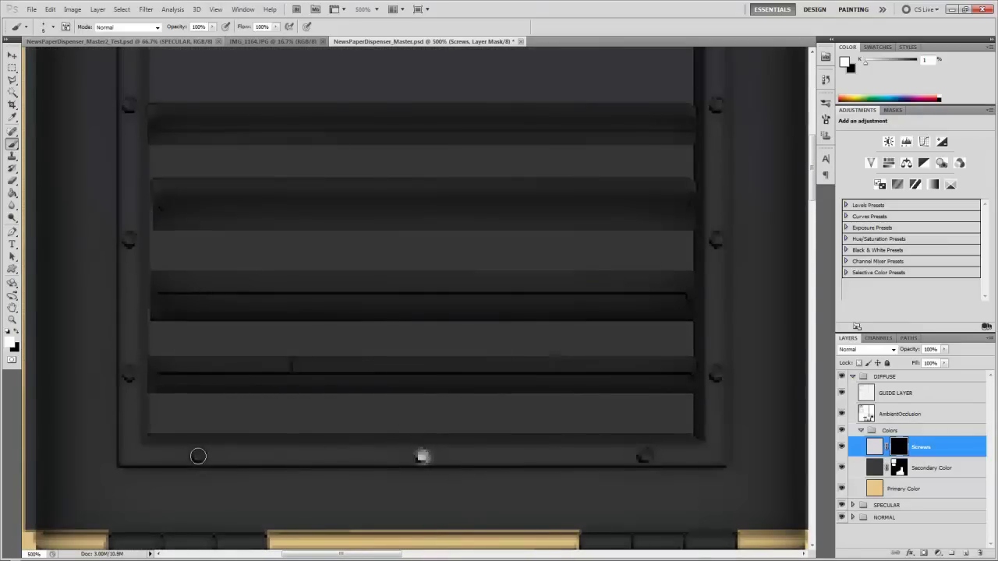
click(198, 455)
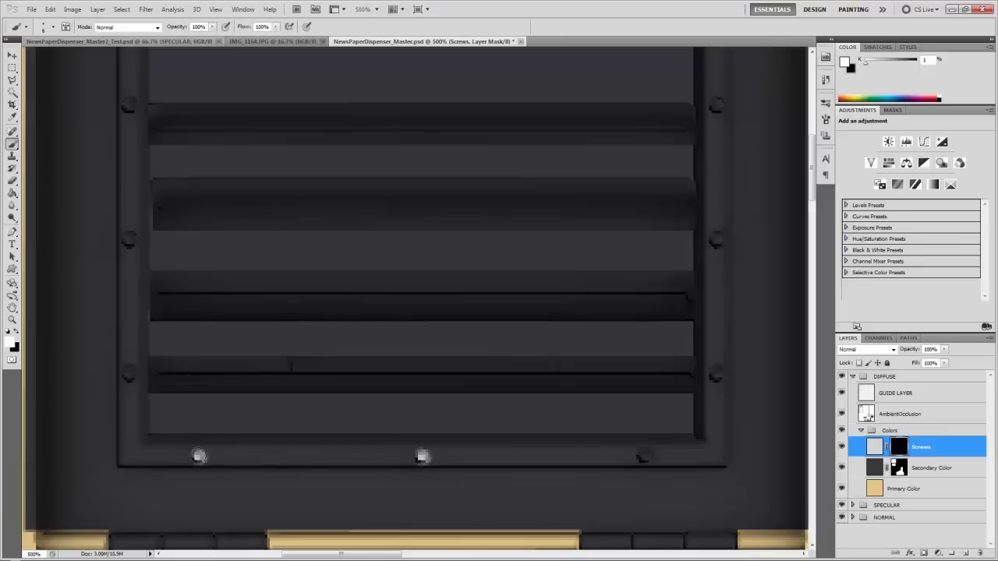
click(127, 371)
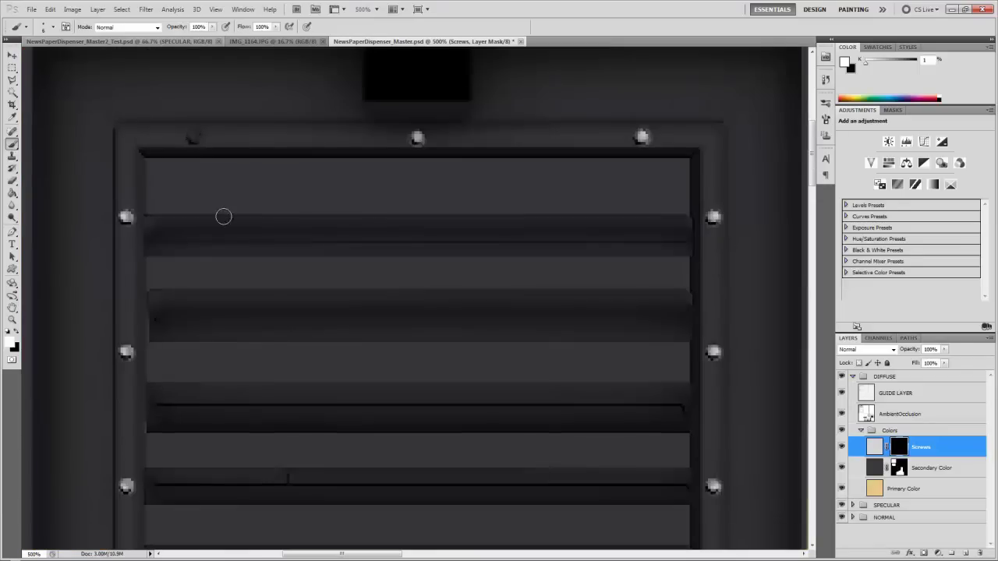
click(195, 138)
Enlarge the brush to 10 px and paint white in the Screws mask over the lower front panel's four corner screws.
key(ctrl+minus)
key(ctrl+minus)
key(ctrl+minus)
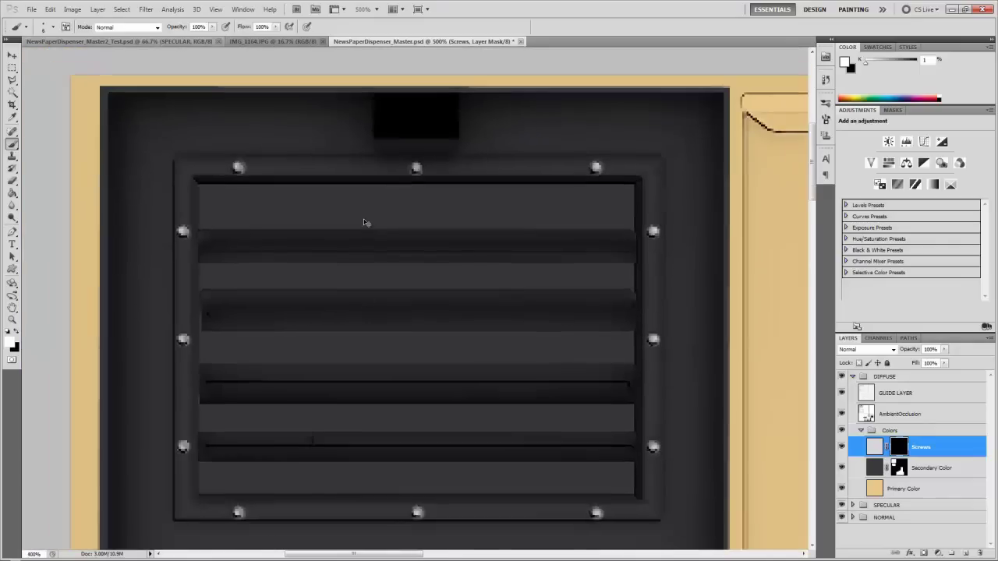
drag(398, 300, 426, 114)
key(ctrl+plus)
key(ctrl+plus)
key(ctrl+plus)
drag(319, 159, 281, 216)
key(])
click(232, 165)
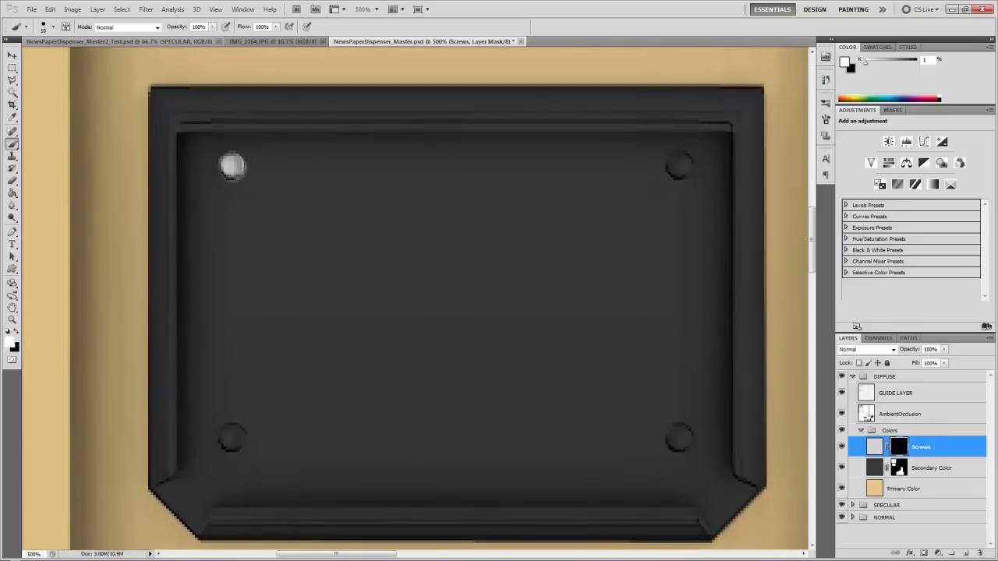
click(232, 438)
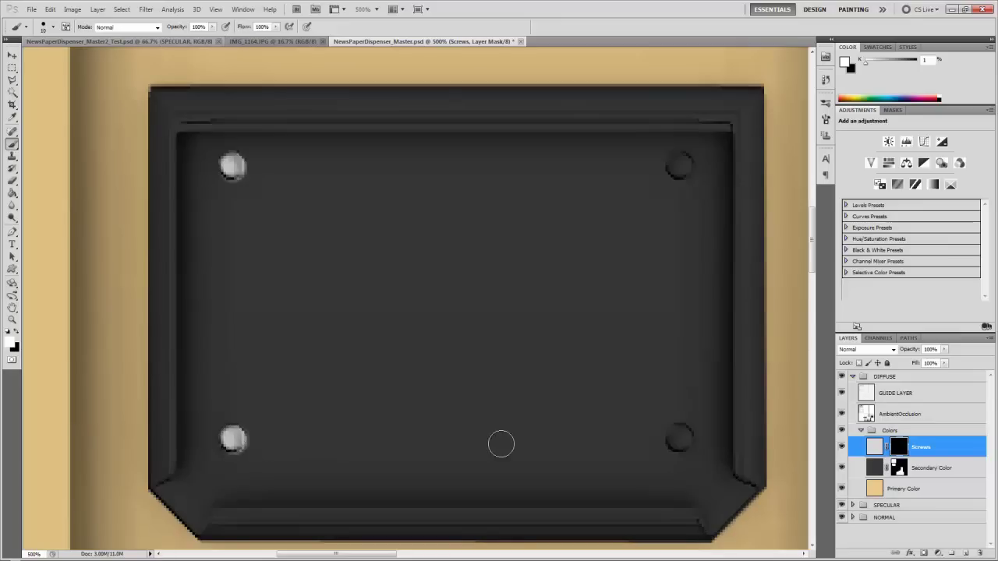
click(679, 439)
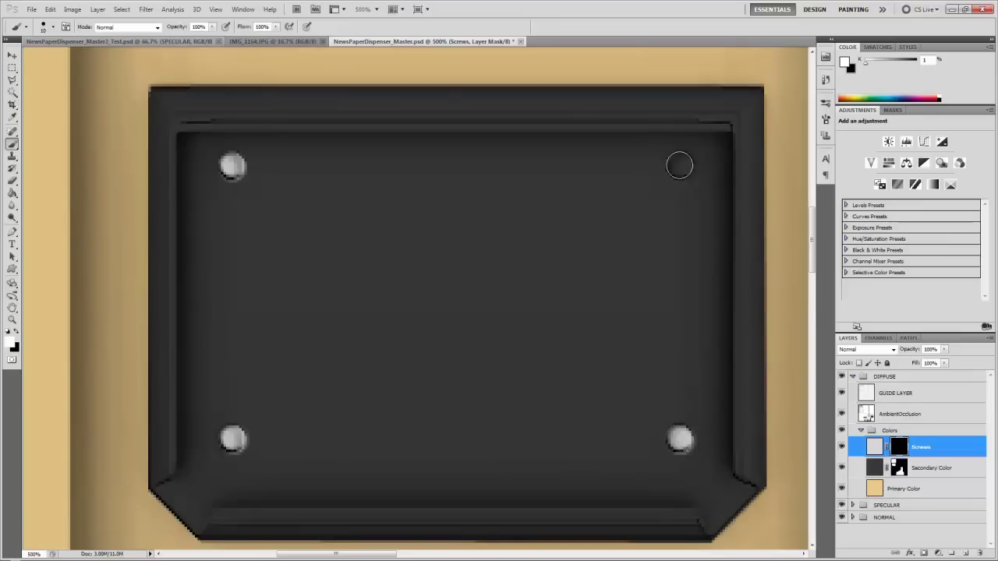
click(679, 165)
Resize the brush to fit the round lock beside the coin mechanism's dark slot and paint it white in the Screws mask.
drag(354, 167, 238, 114)
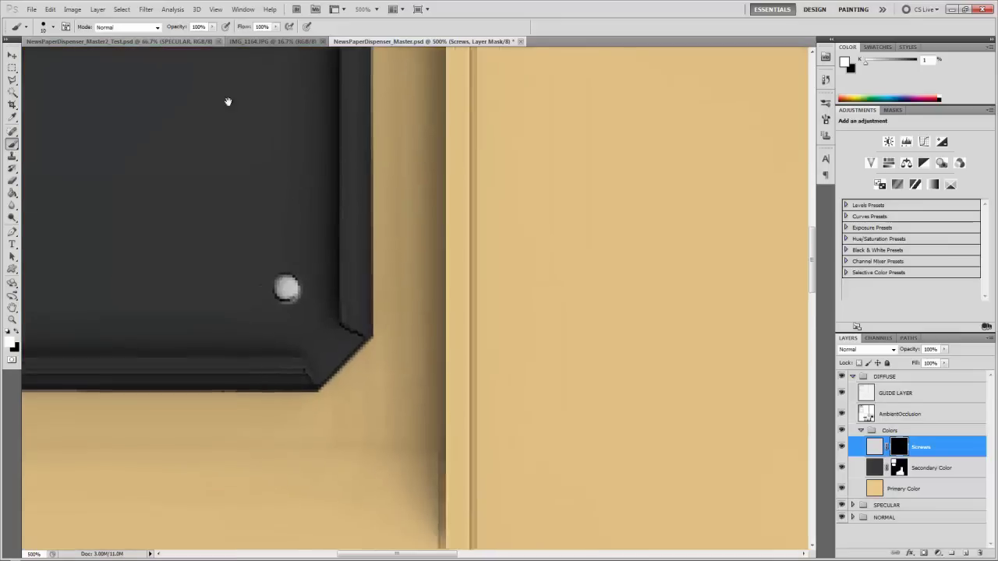
key(ctrl+minus)
key(ctrl+minus)
key(ctrl+minus)
key(ctrl+minus)
scroll(397, 268, down, 1)
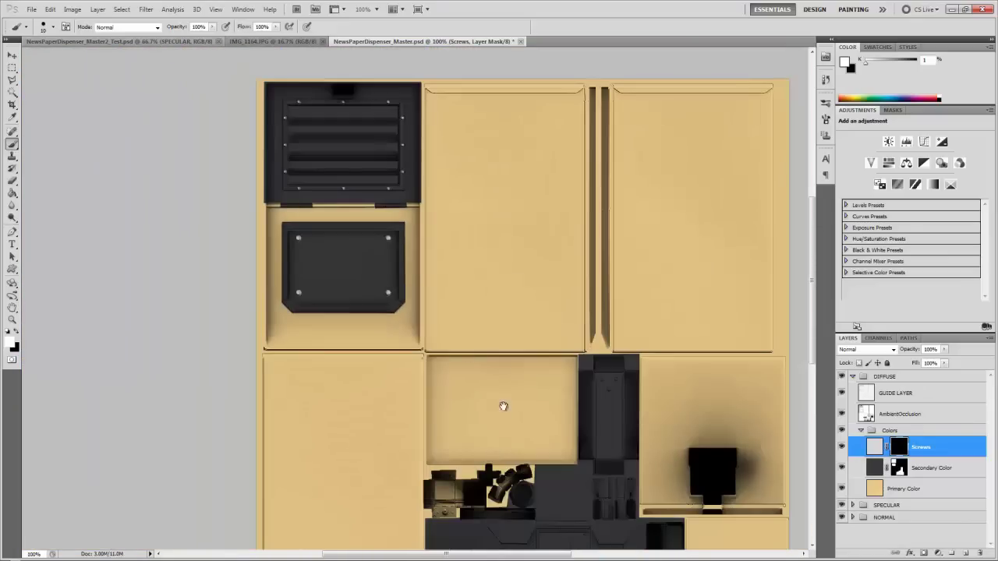
drag(495, 386, 379, 211)
drag(438, 263, 420, 115)
key(ctrl+plus)
drag(399, 198, 391, 305)
scroll(404, 313, up, 3)
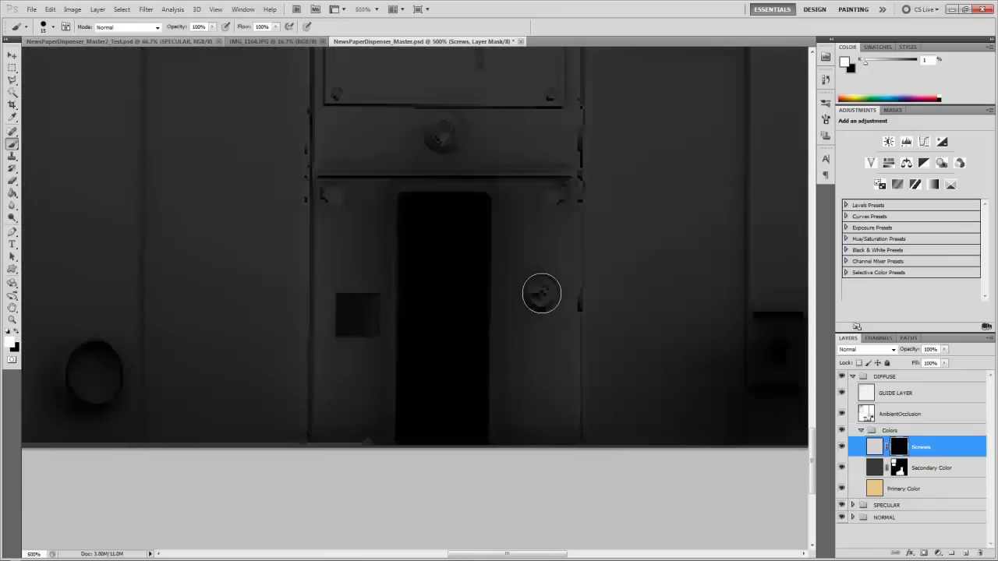
key(bracketleft)
click(540, 293)
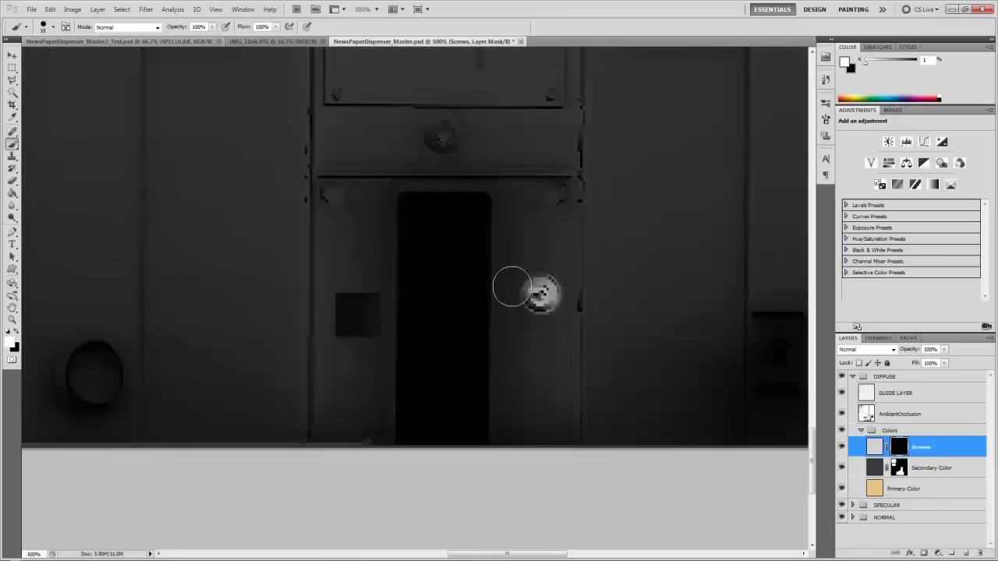
Paint white in the Screws mask over the three screws near the upper end of the narrow dark panel.
scroll(459, 276, down, 3)
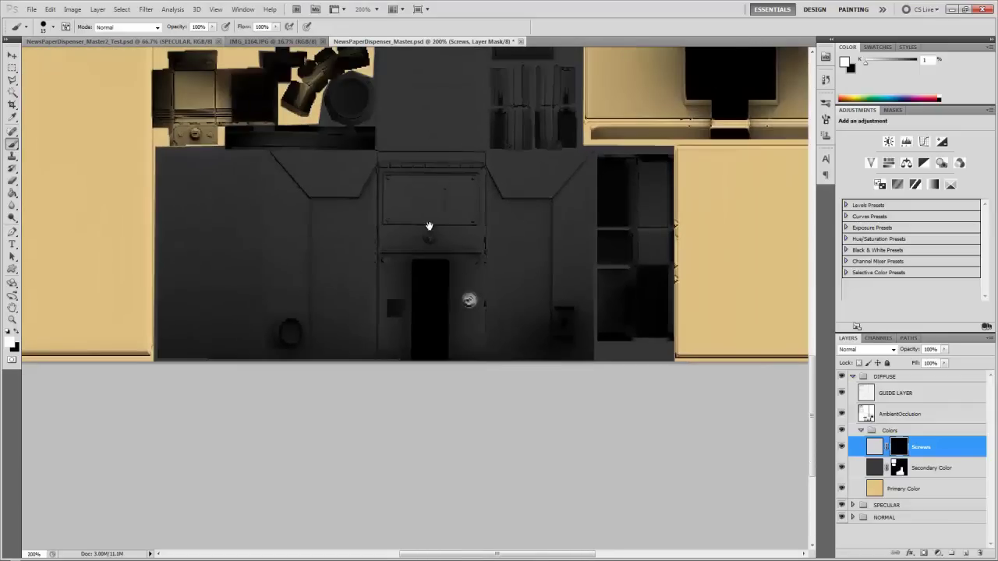
drag(427, 237, 392, 402)
drag(438, 313, 440, 337)
scroll(438, 312, up, 3)
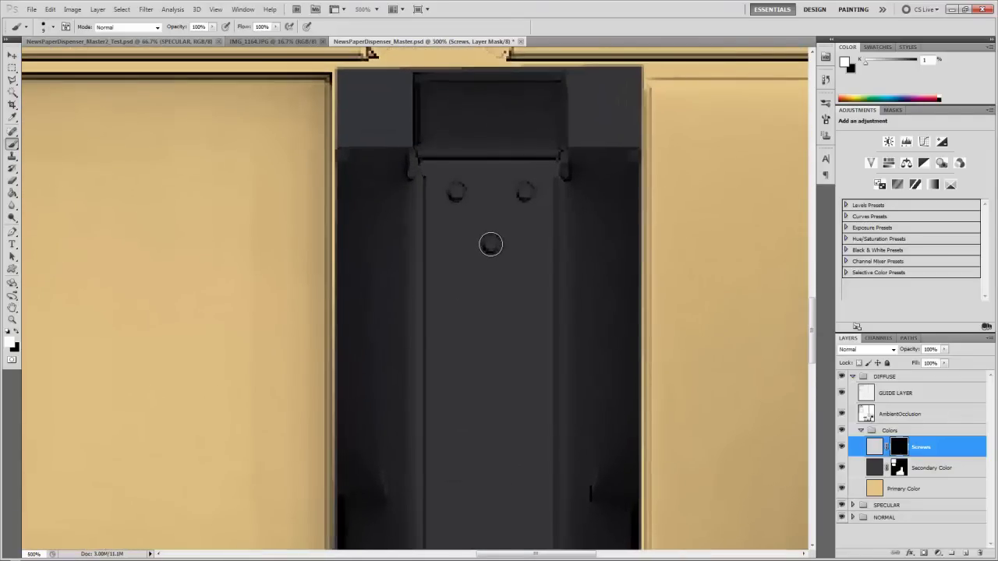
click(491, 244)
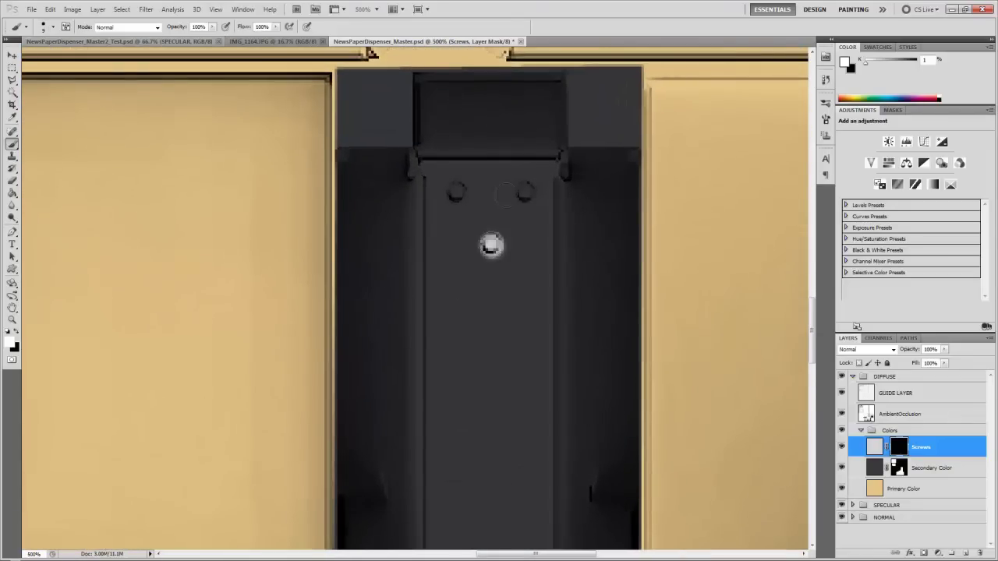
key(ctrl+z)
key(ctrl+plus)
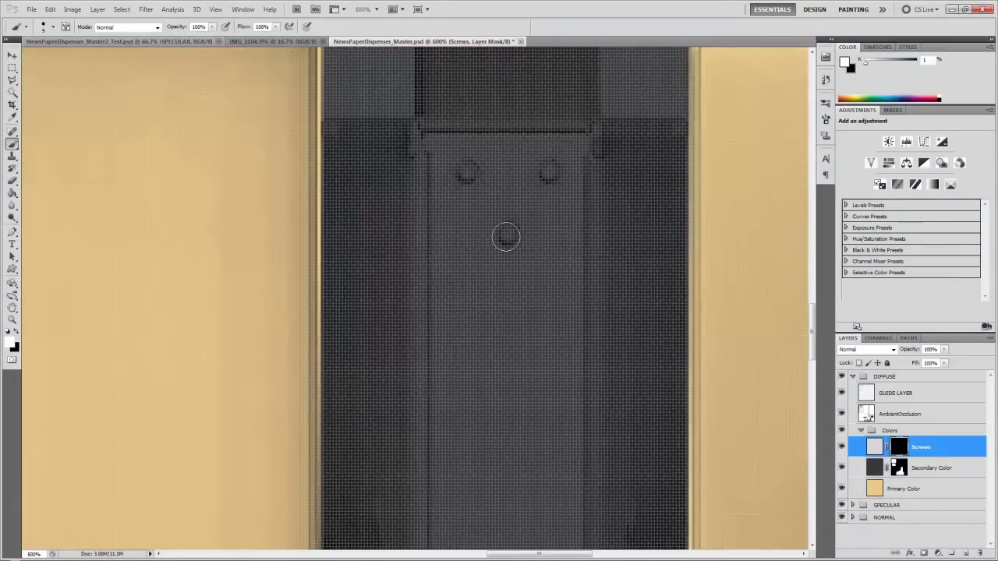
click(508, 234)
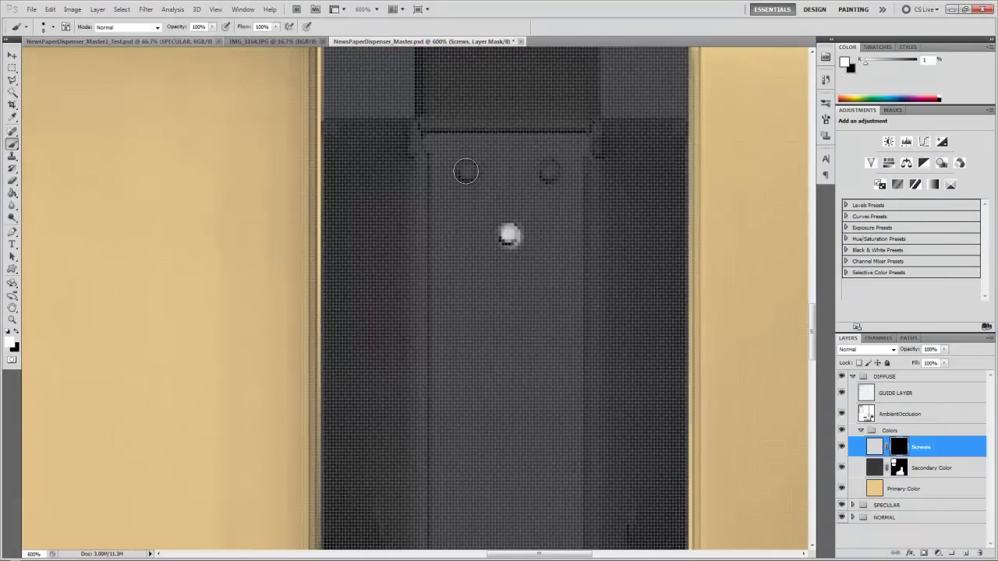
click(466, 171)
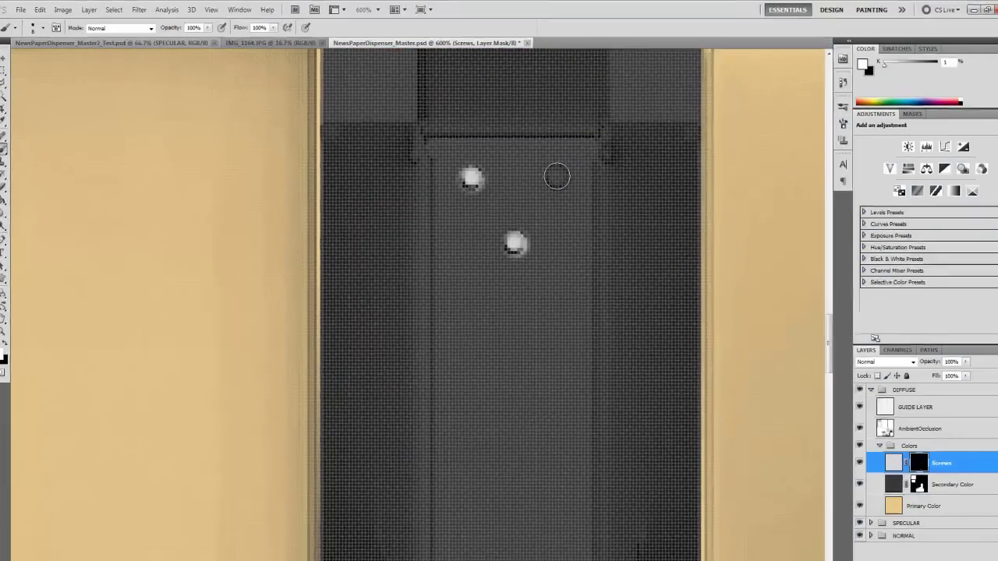
click(557, 176)
Turn off the pixel grid display.
click(227, 10)
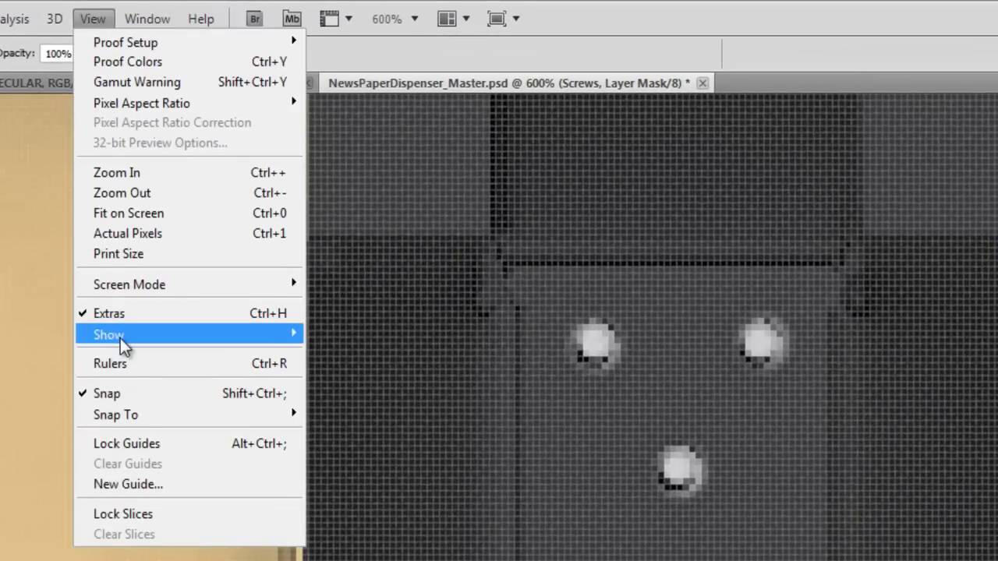
mouse_move(121, 341)
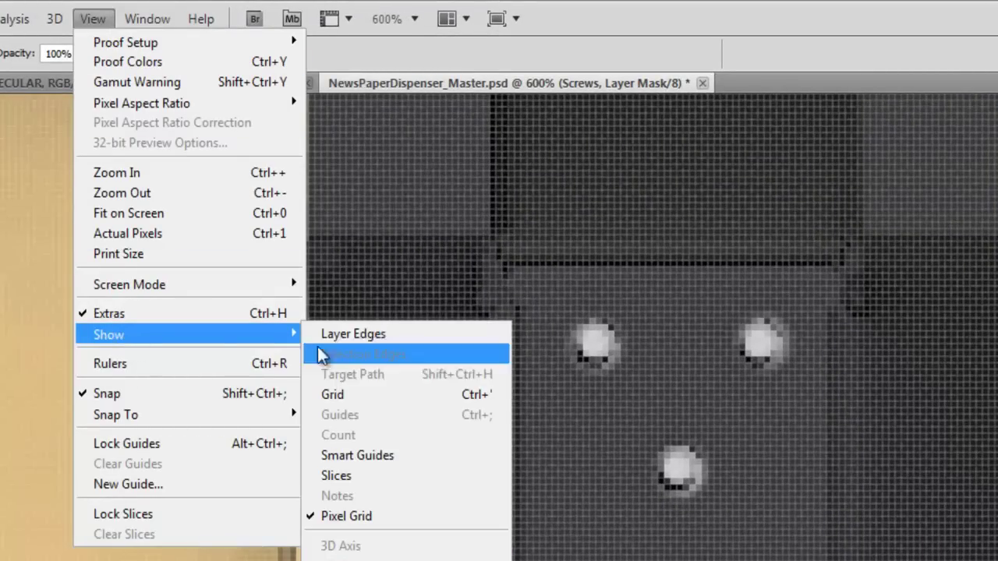
click(346, 517)
Create a new layer above Screws and name it Coin Plate.
key(ctrl+1)
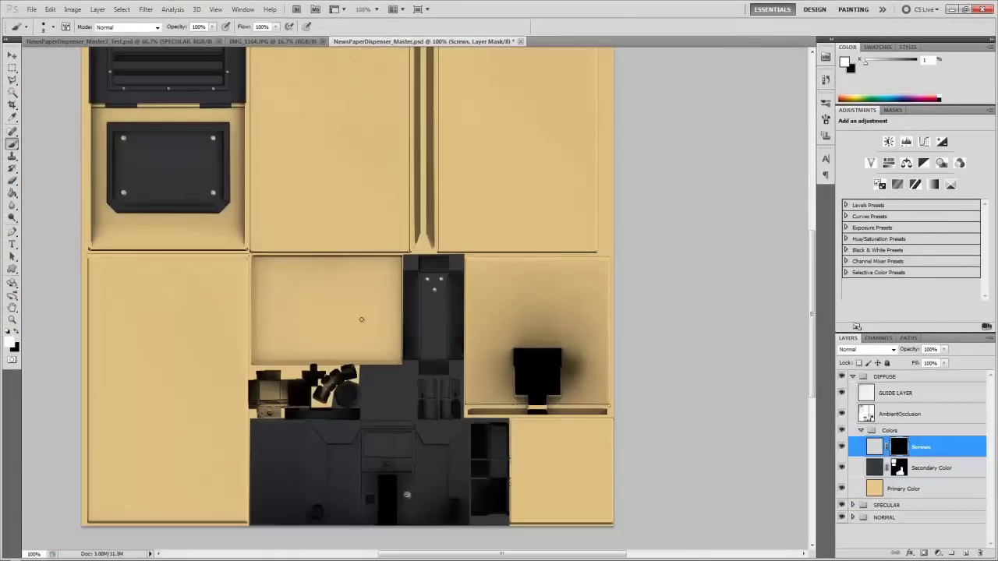
key(ctrl+plus)
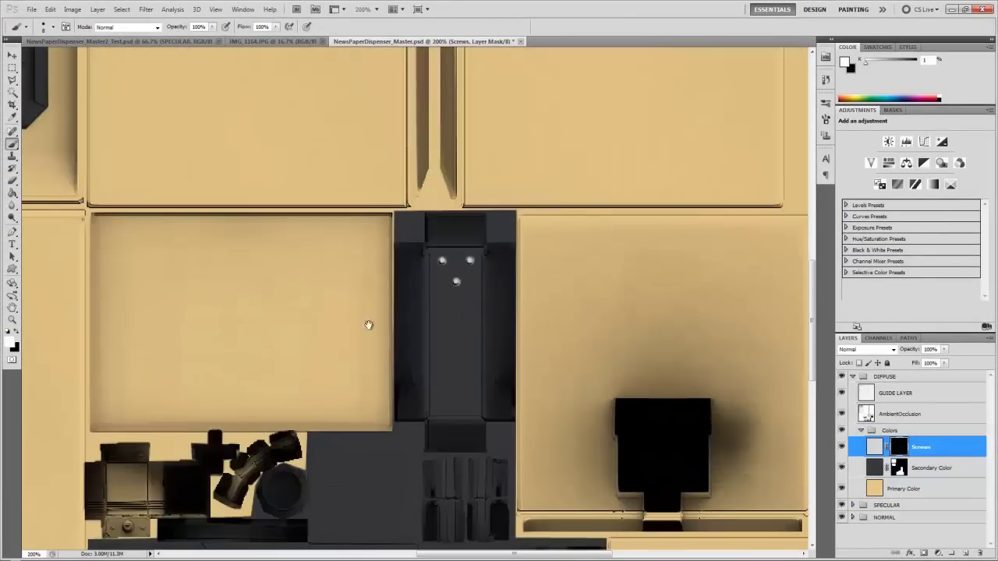
drag(372, 313, 401, 213)
click(964, 553)
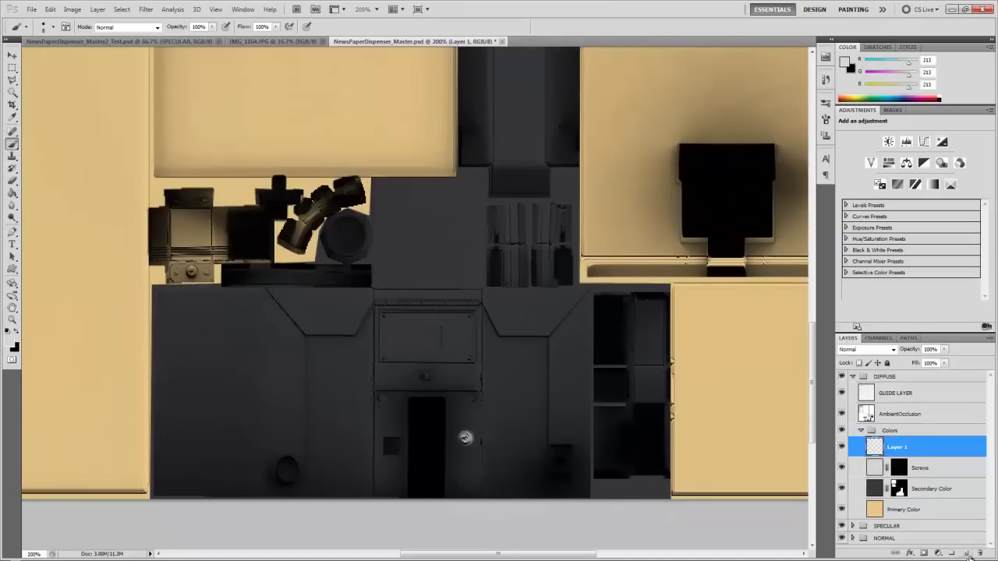
double_click(899, 448)
text(Coin Plate)
key(Return)
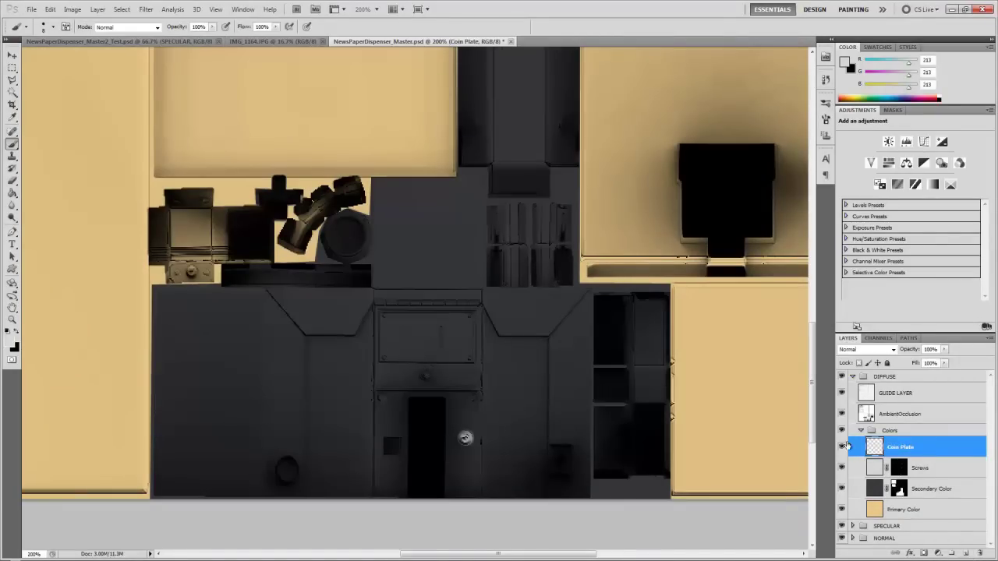
Select the rectangular coin slot plate with the Marquee tool and turn the selection into a mask on the Coin Plate layer.
click(12, 68)
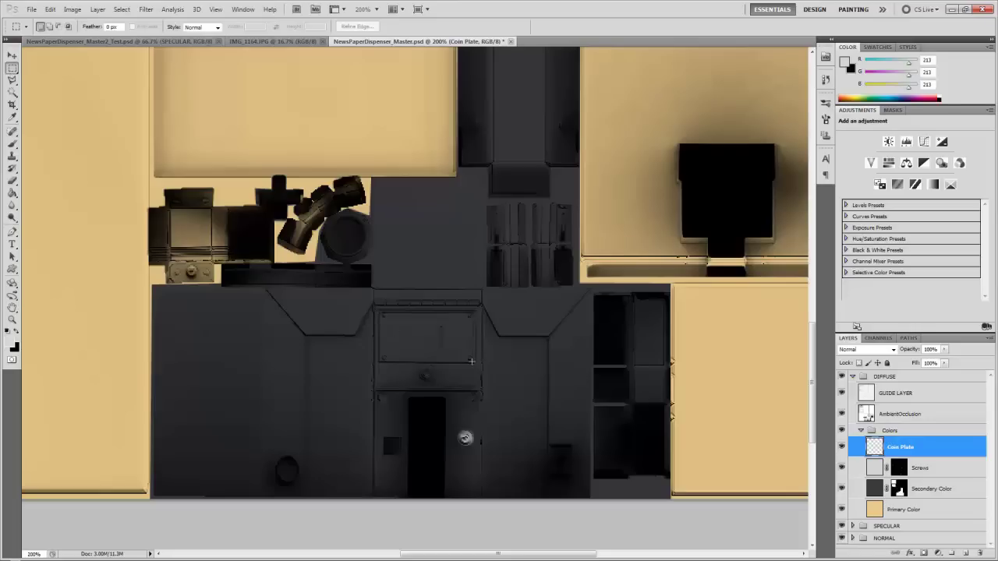
drag(378, 310, 476, 363)
click(924, 553)
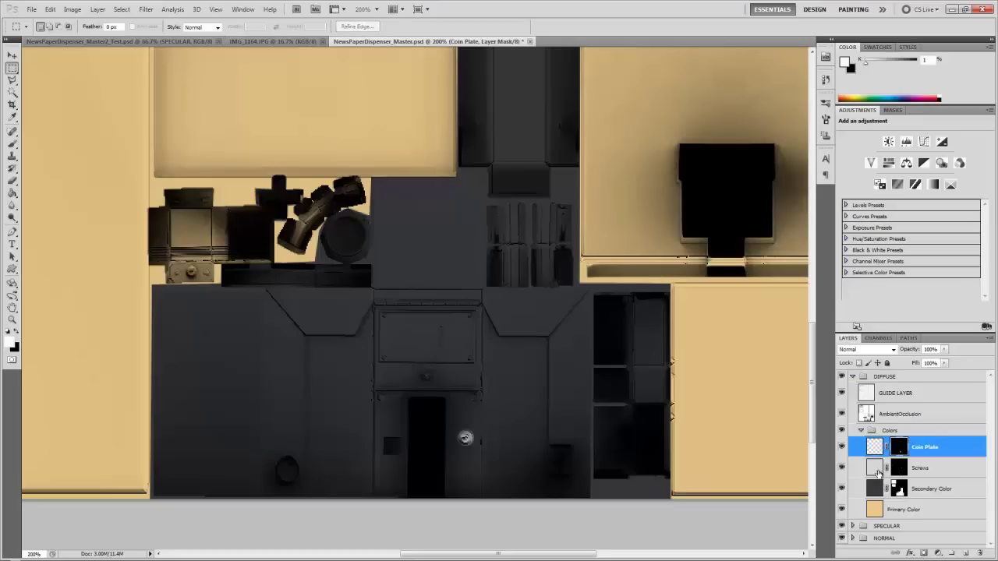
Fill the Coin Plate layer itself, not its mask, with near-white (RGB 243, 243, 243).
click(874, 446)
click(10, 343)
drag(382, 184, 333, 155)
drag(406, 177, 358, 174)
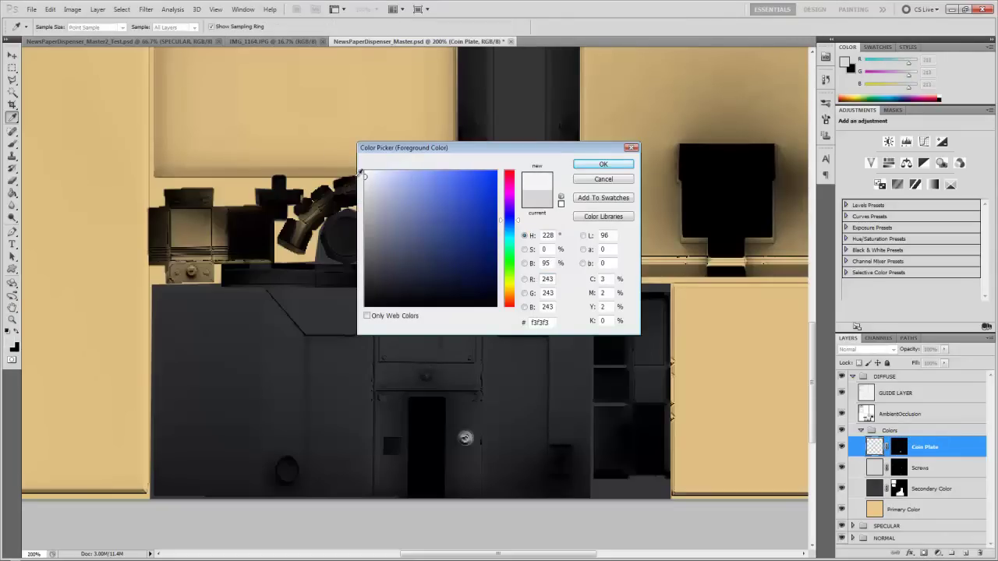
click(581, 166)
key(alt+BackSpace)
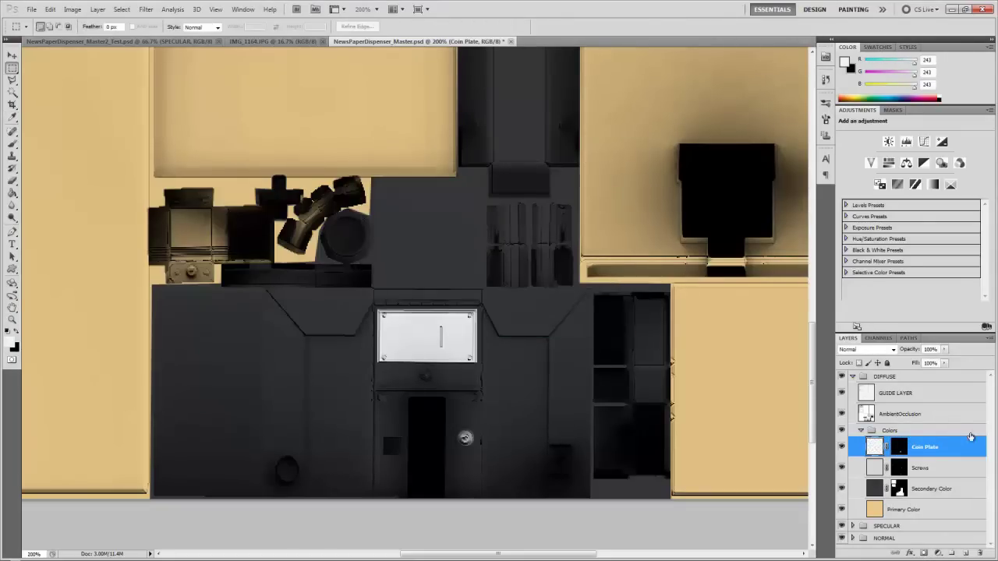
Create a new layer above Coin Plate and name it Padlock Color 1.
drag(617, 325, 706, 385)
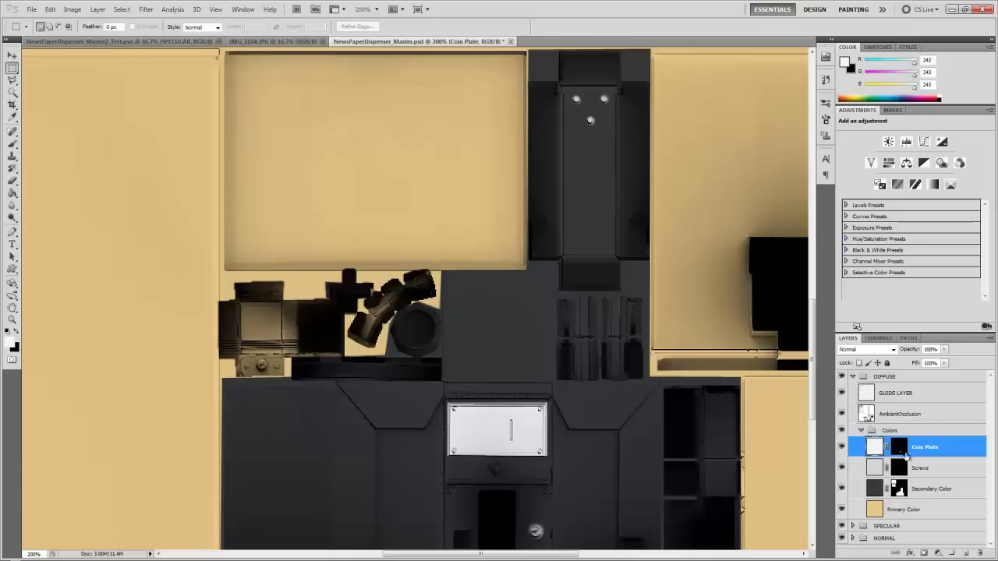
click(965, 553)
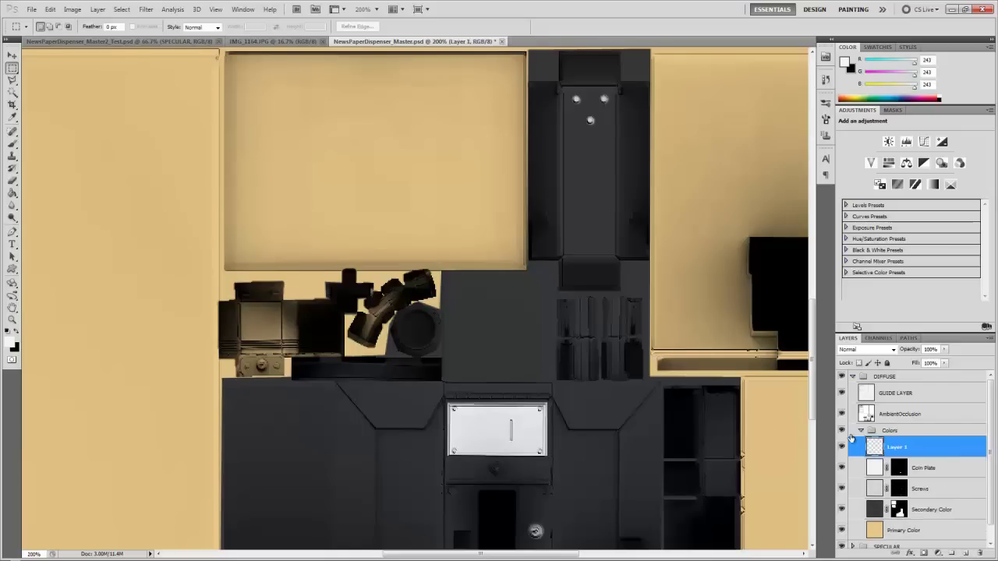
double_click(894, 450)
text(Padlock Color 1)
key(Return)
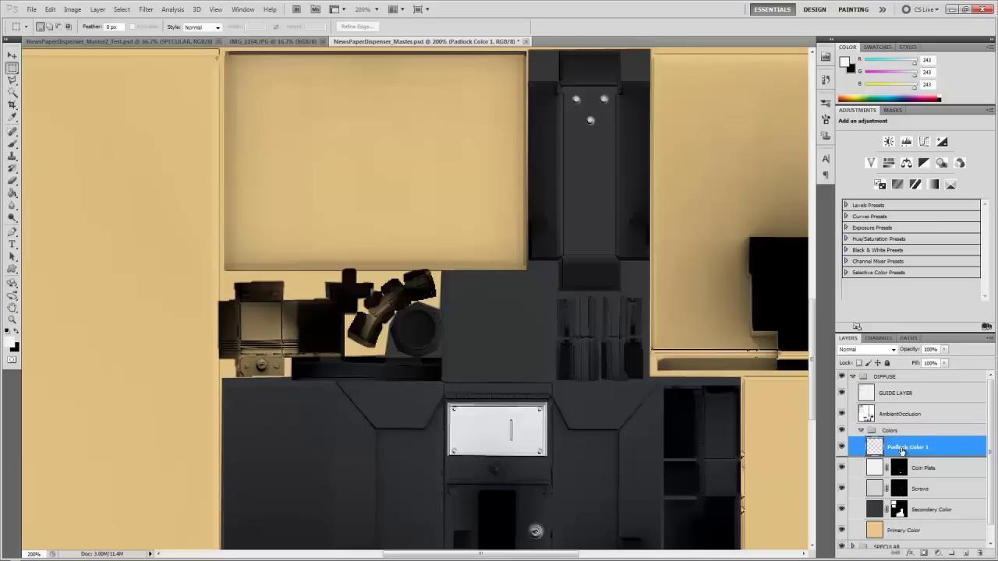
Duplicate the Padlock Color 1 layer directly beneath itself and name the copy Padlock Color 2.
drag(891, 447, 925, 469)
double_click(941, 469)
text(2)
key(Return)
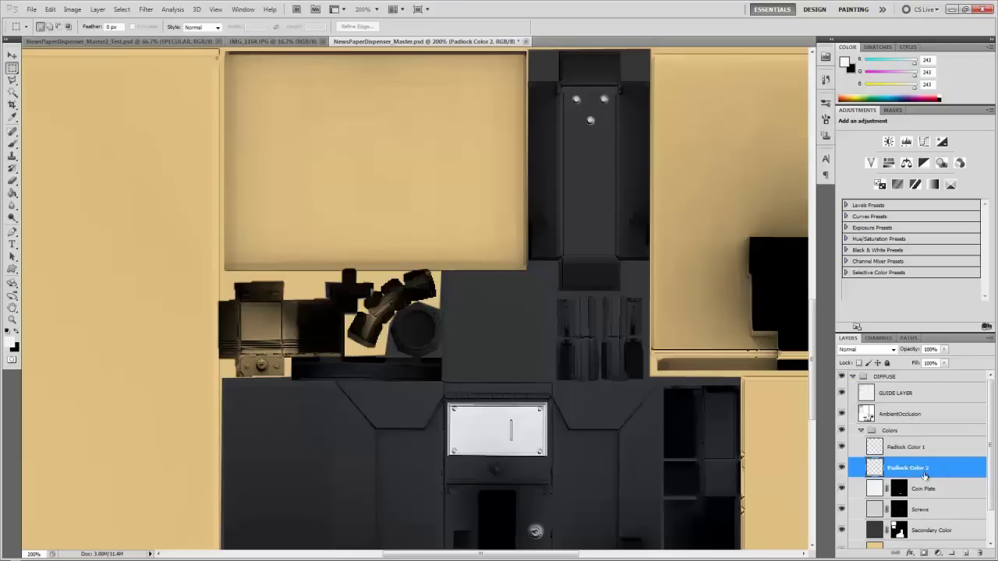
Group the two padlock color layers, name the group Padlock, and expand it.
shift+click(903, 449)
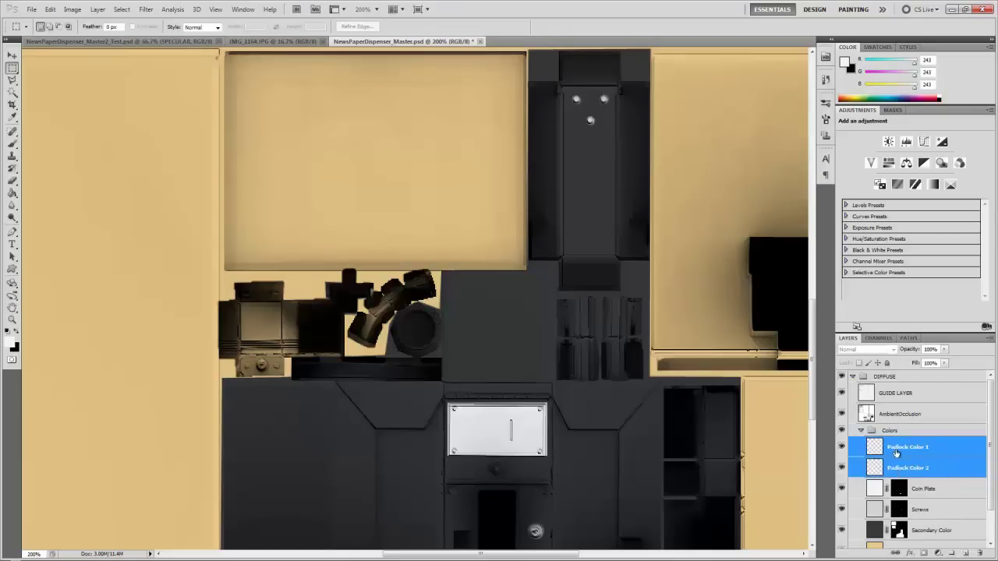
key(ctrl+g)
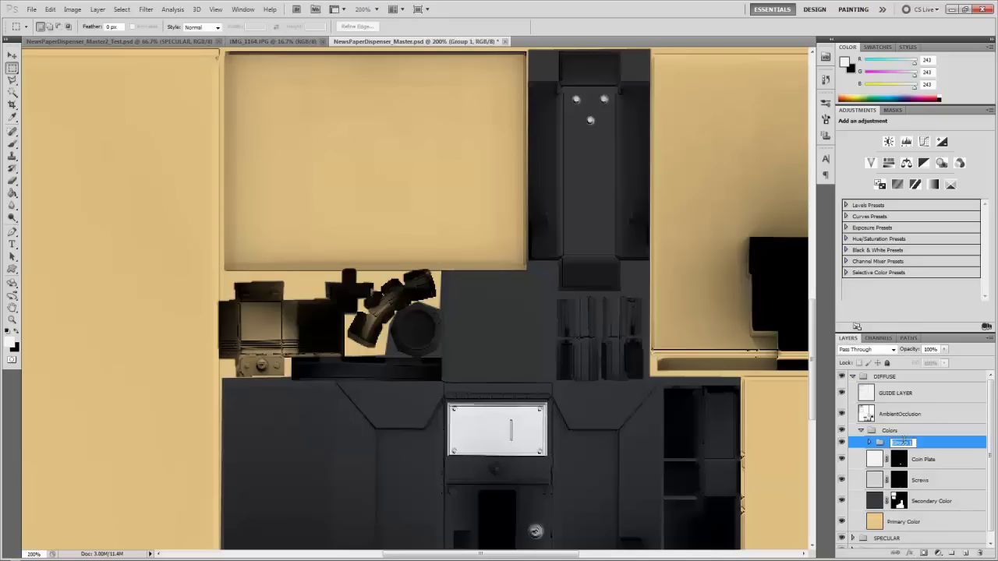
text(Padlock)
key(Return)
click(870, 443)
Outline the padlock body with the Polygonal Lasso and turn the selection into a mask on Padlock Color 1.
click(912, 460)
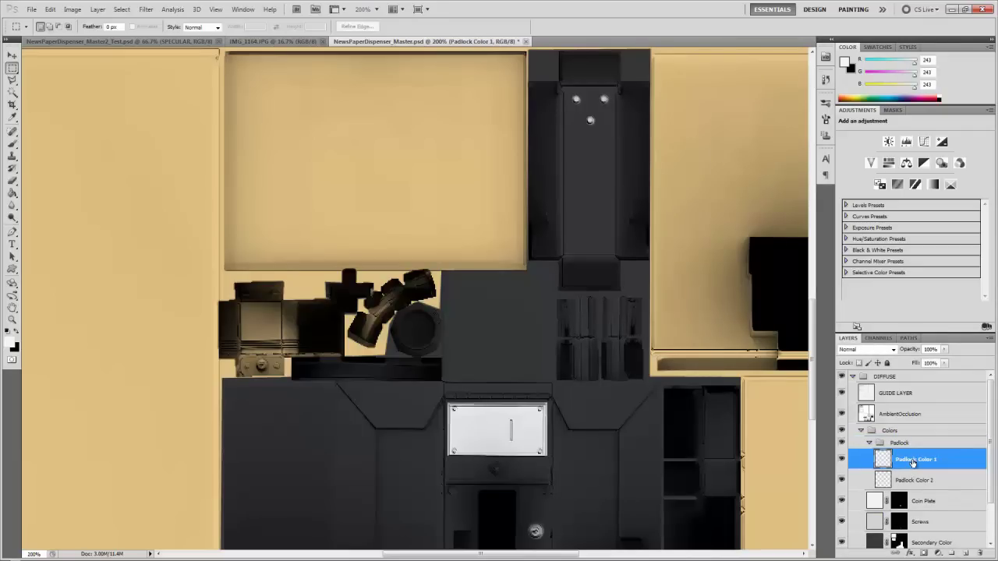
key(ctrl+plus)
drag(319, 356, 379, 339)
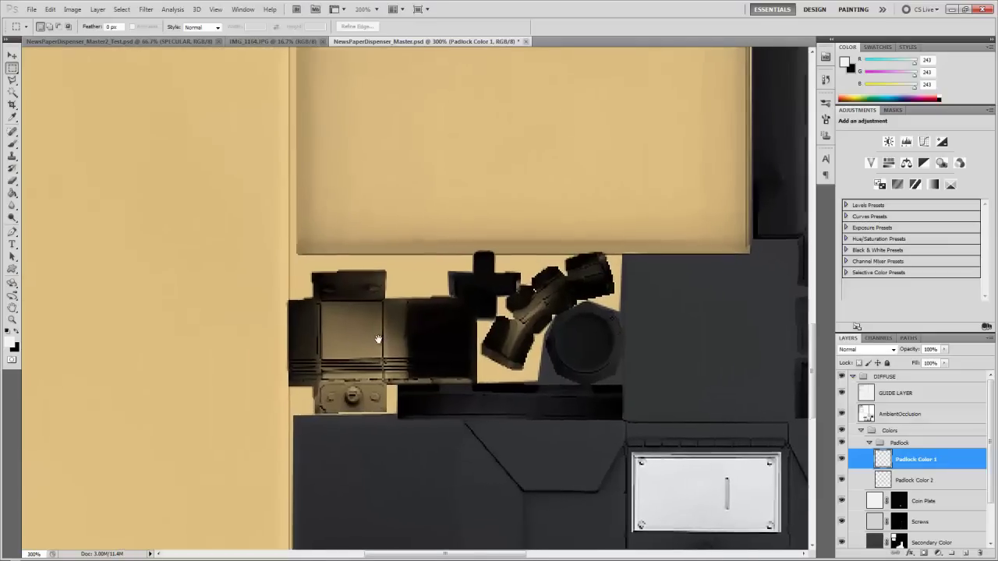
key(ctrl+plus)
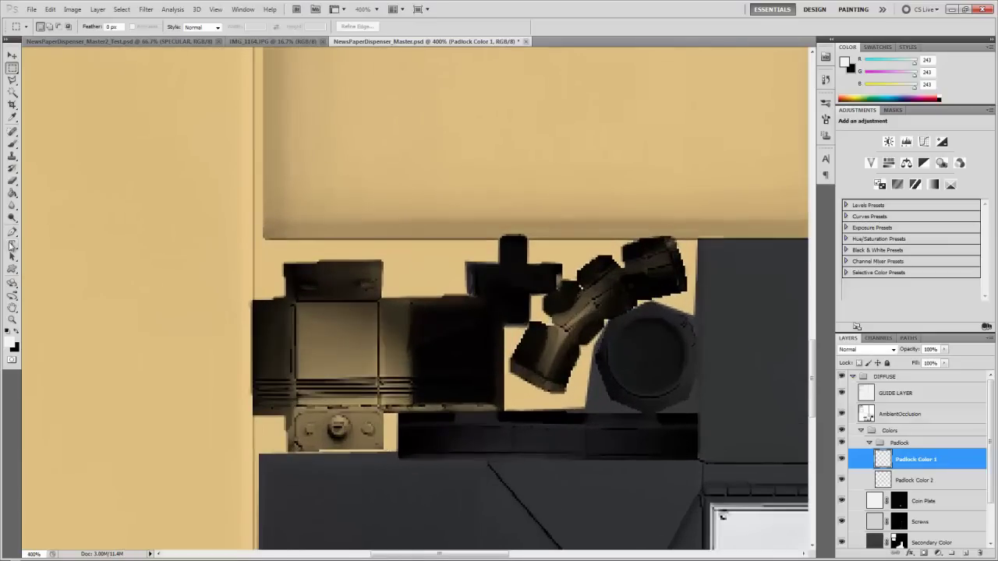
click(13, 81)
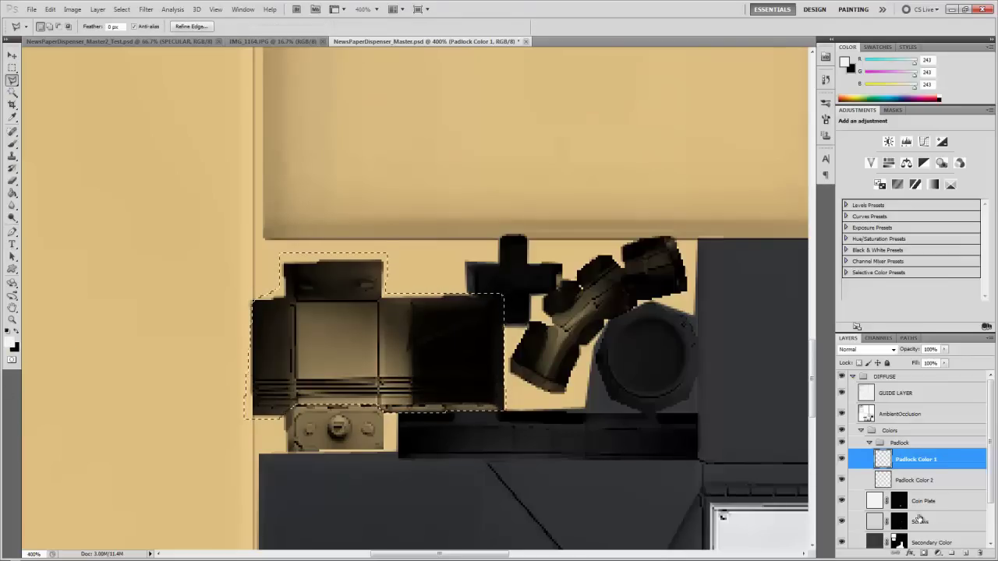
click(925, 553)
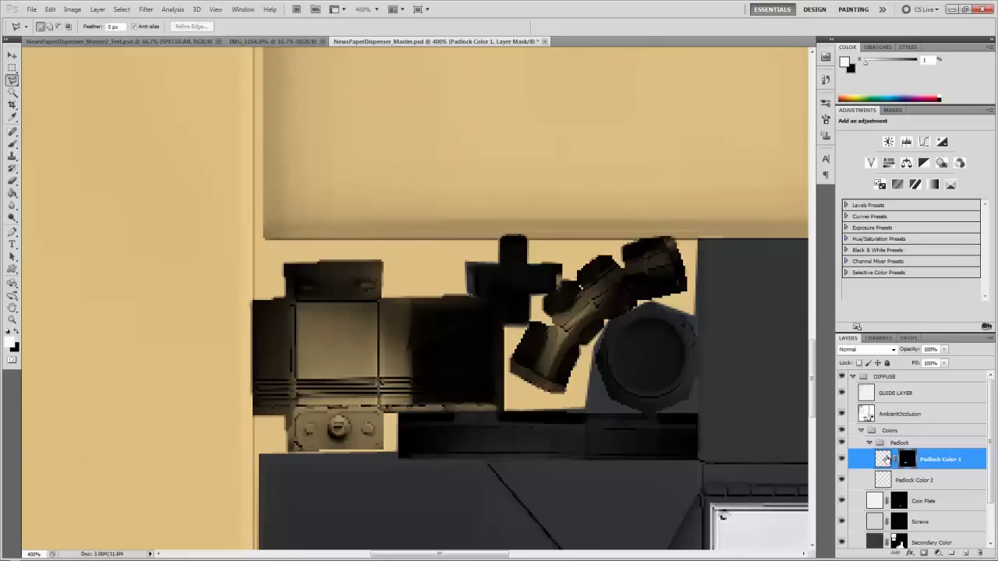
Fill the Padlock Color 1 layer itself with blue (RGB 88, 116, 229).
click(883, 460)
click(11, 345)
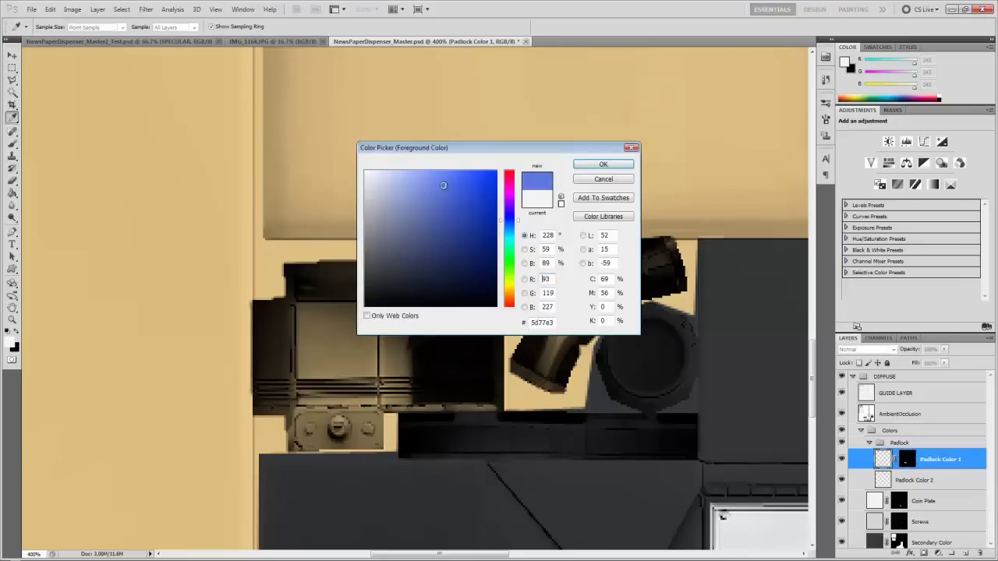
click(604, 163)
key(alt+BackSpace)
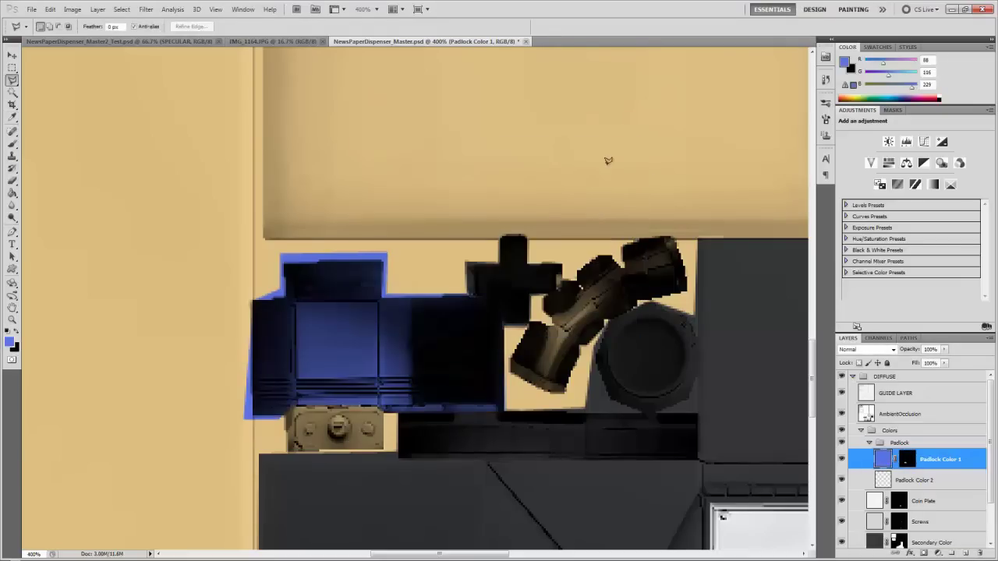
Lasso the blue overspill beside the padlock body's outer edge and remove it in the Padlock Color 1 mask.
click(905, 459)
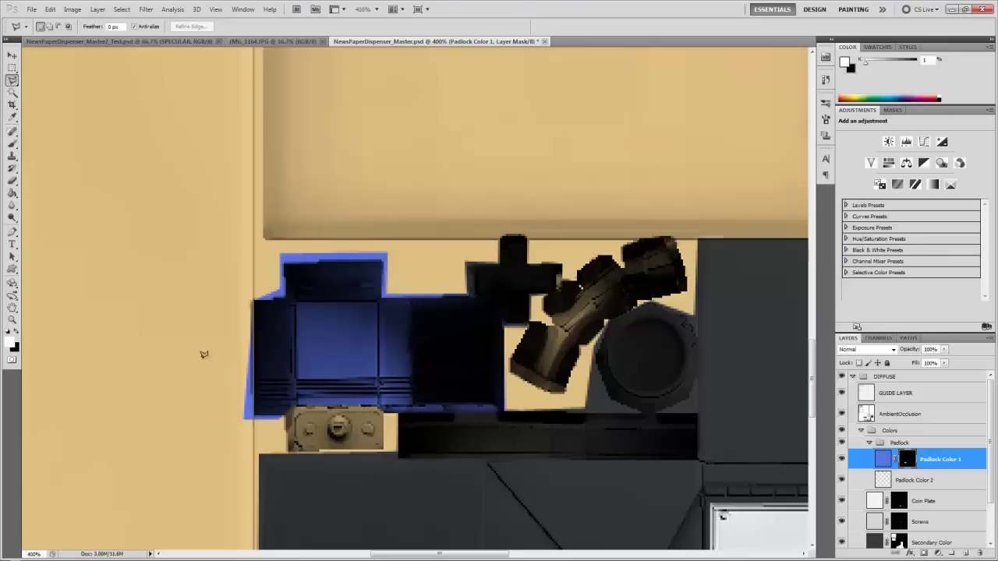
click(253, 428)
click(210, 428)
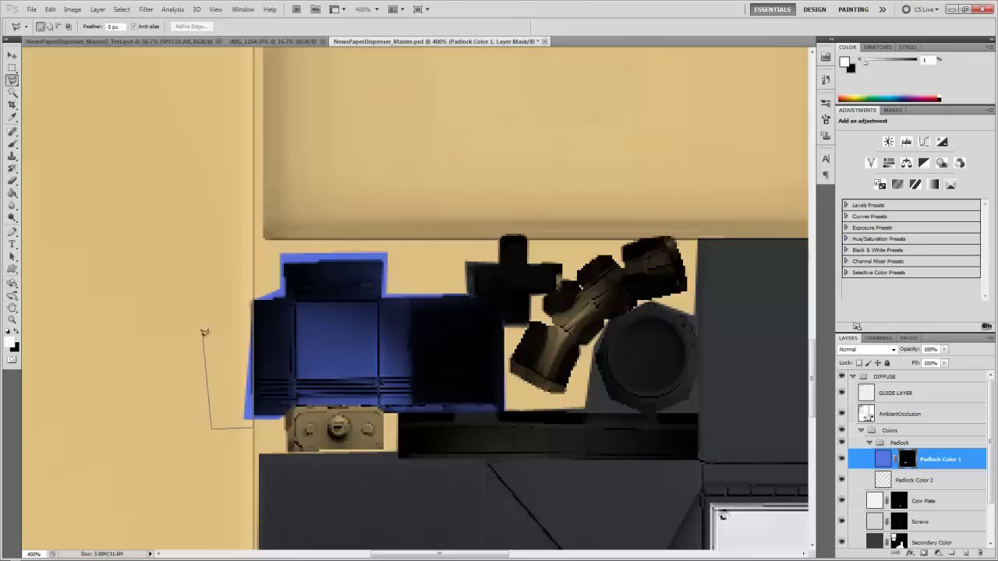
click(254, 297)
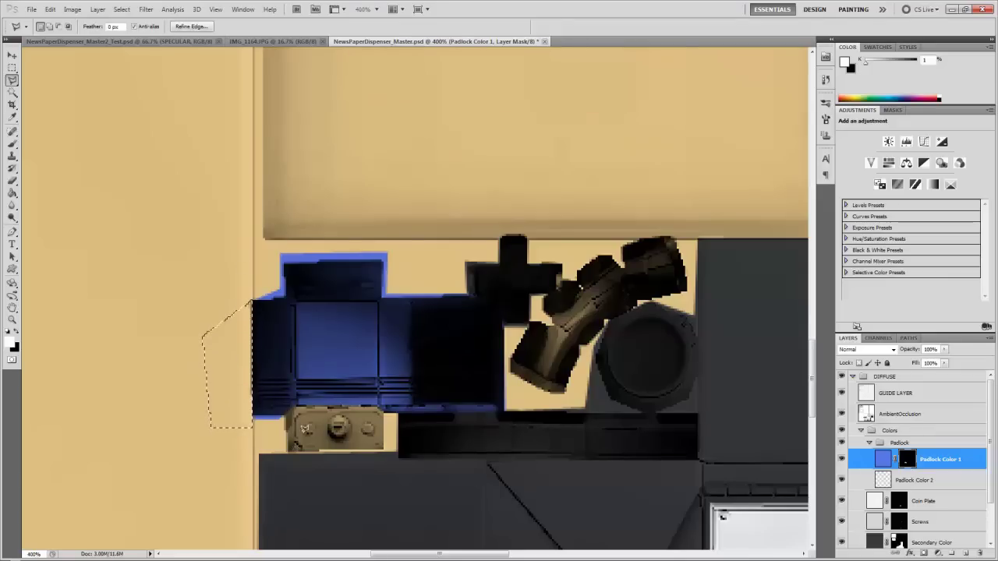
Clear the selection and fill the entire Padlock Color 2 layer with white (RGB 255, 255, 255).
click(901, 480)
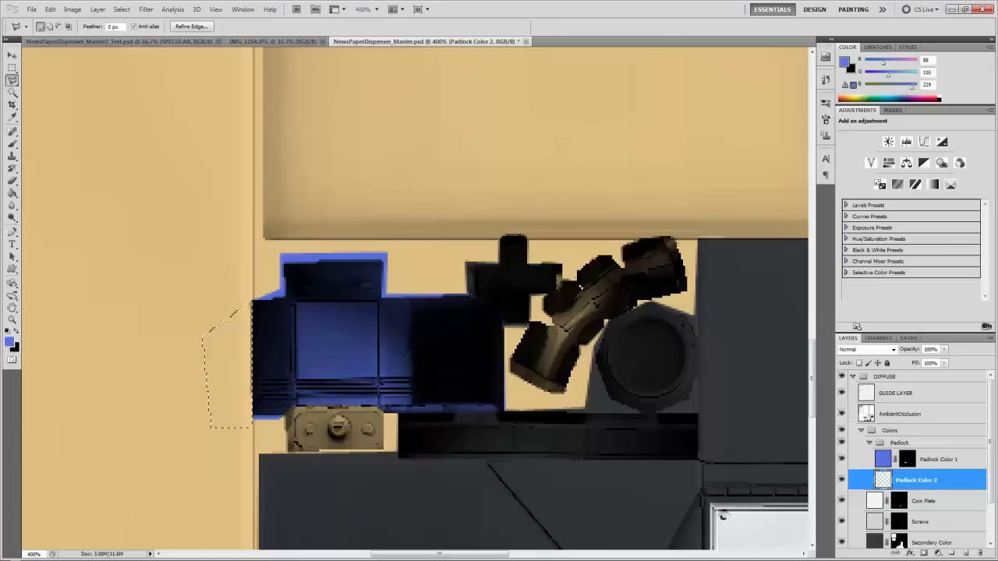
key(m)
click(8, 343)
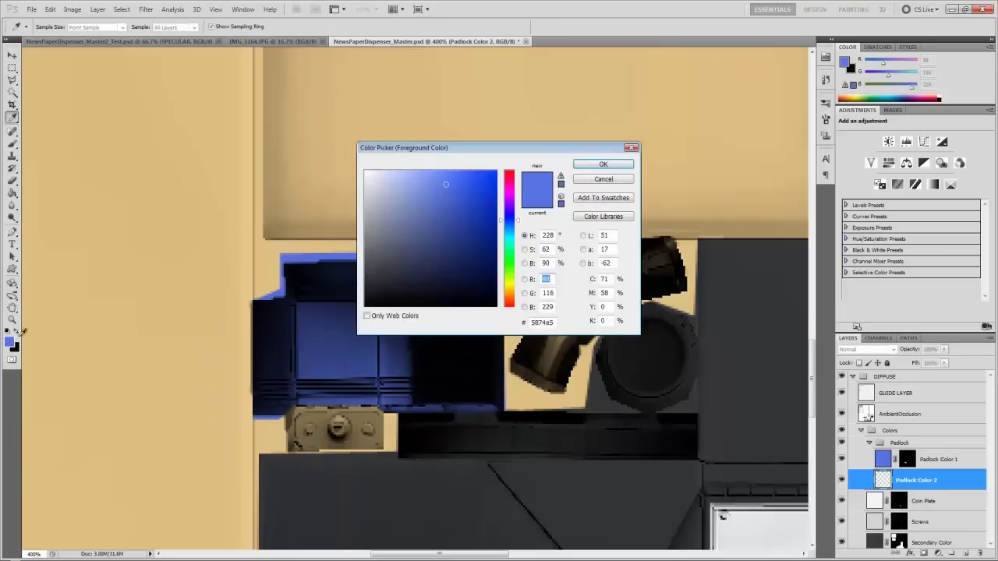
mouse_move(376, 190)
mouse_down()
mouse_move(335, 187)
mouse_move(322, 162)
mouse_up()
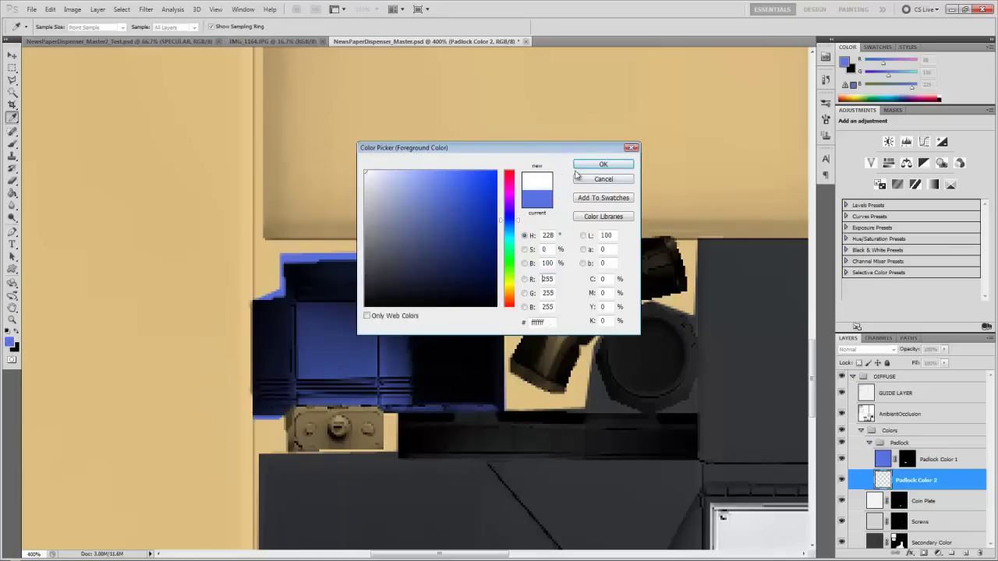
click(582, 167)
key(m)
key(alt+BackSpace)
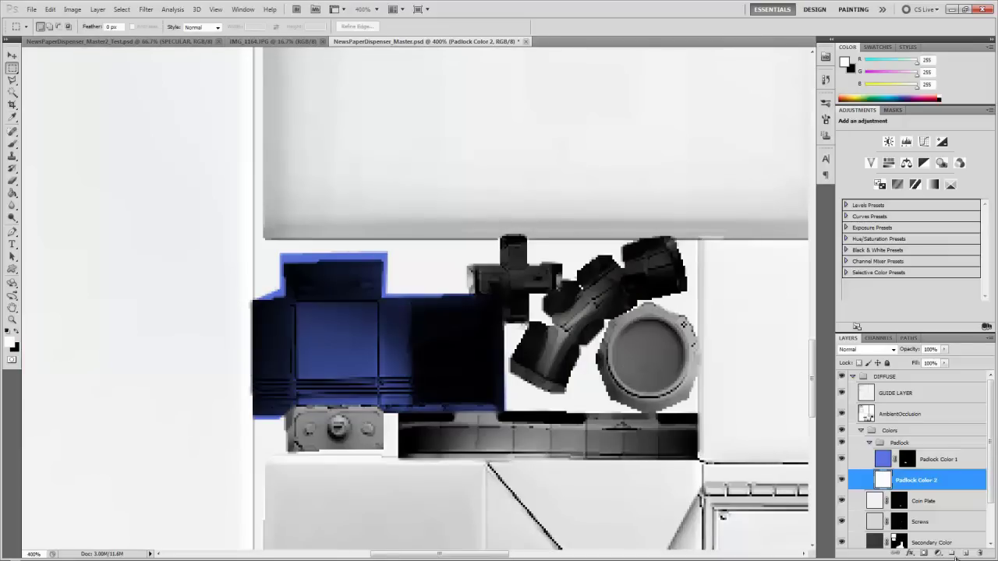
Add a layer mask to Padlock Color 2 and invert it to black to hide the white fill.
click(920, 552)
key(ctrl+plus)
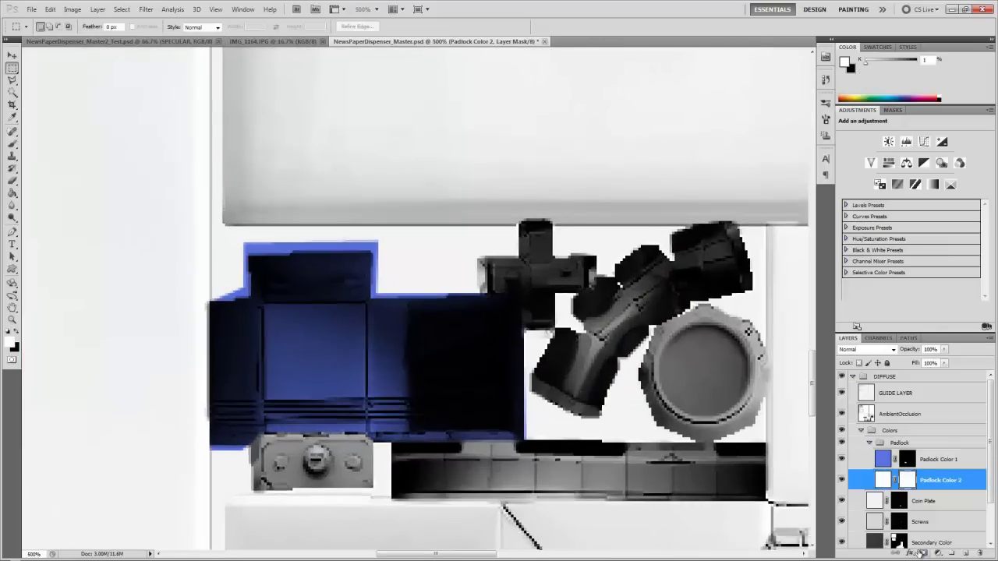
key(ctrl+i)
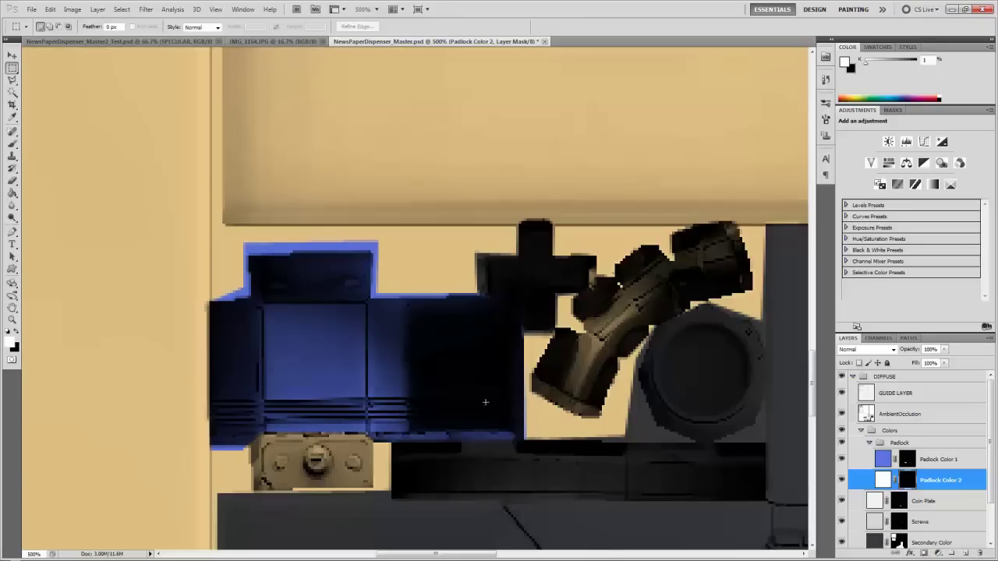
Lasso the padlock's small keyhole plate and curved shackle, reveal both in the Padlock Color 2 mask, and clear the selection.
click(12, 80)
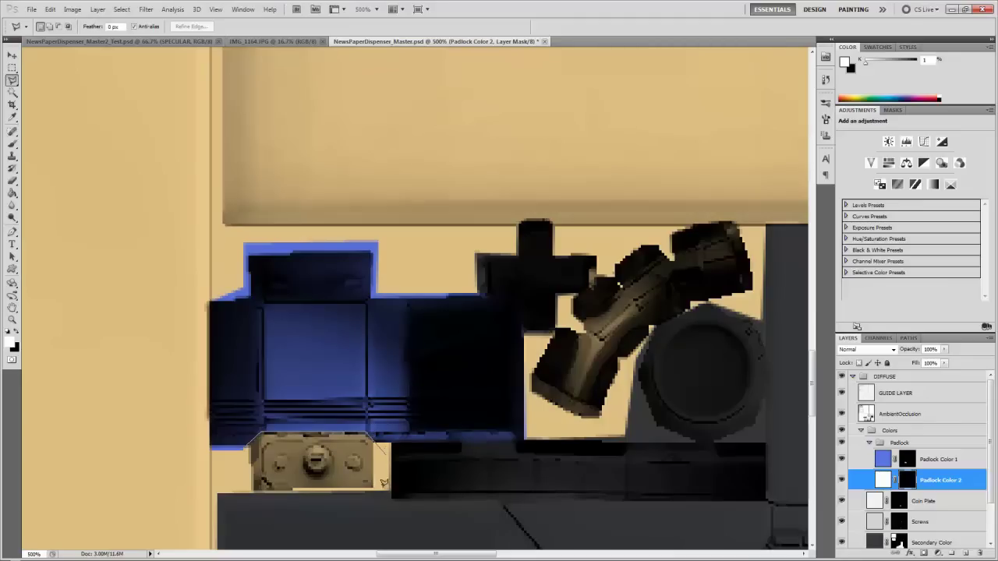
click(381, 489)
click(237, 492)
click(248, 446)
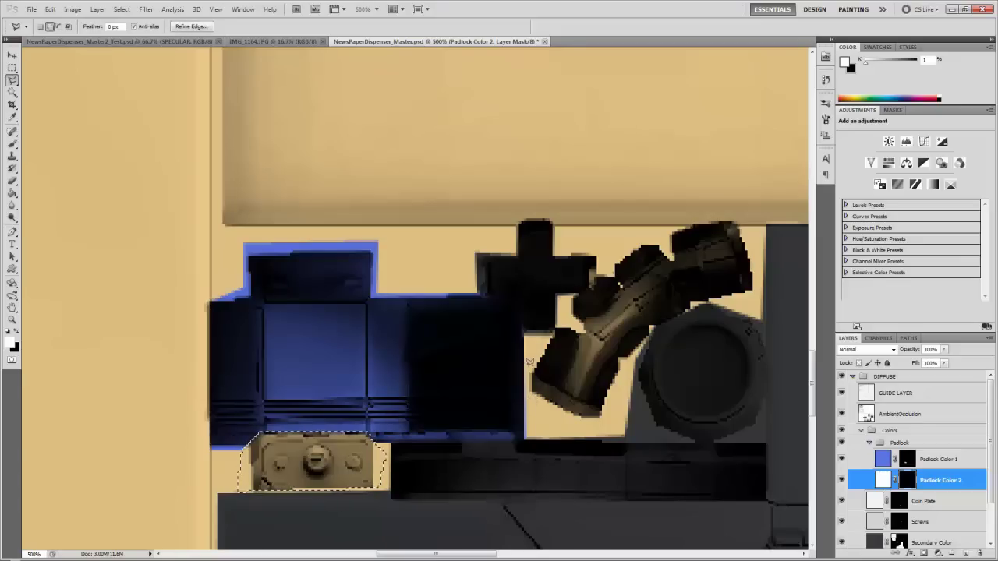
click(529, 407)
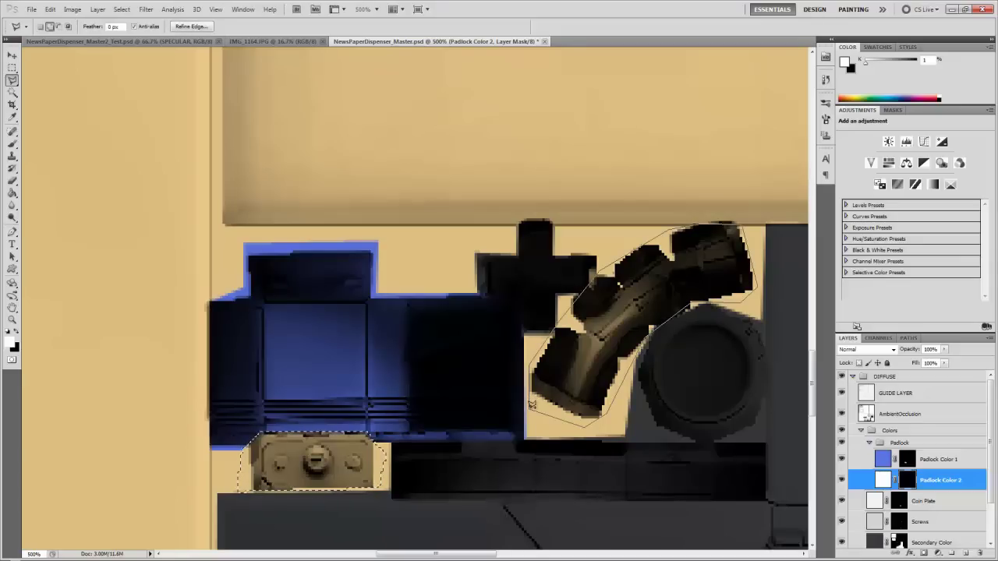
click(530, 368)
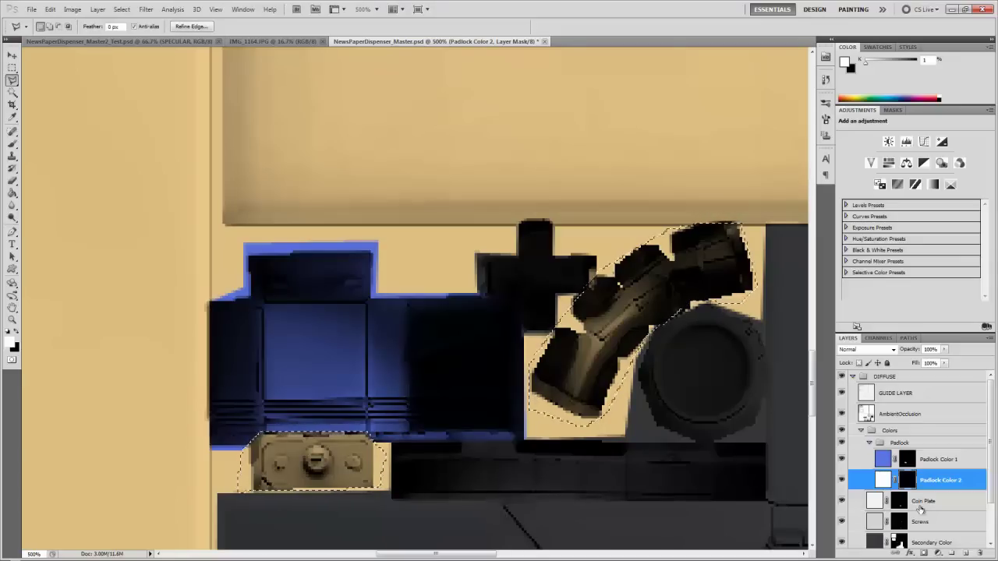
key(alt+BackSpace)
key(ctrl+minus)
key(ctrl+minus)
key(ctrl+minus)
key(ctrl+minus)
key(ctrl+plus)
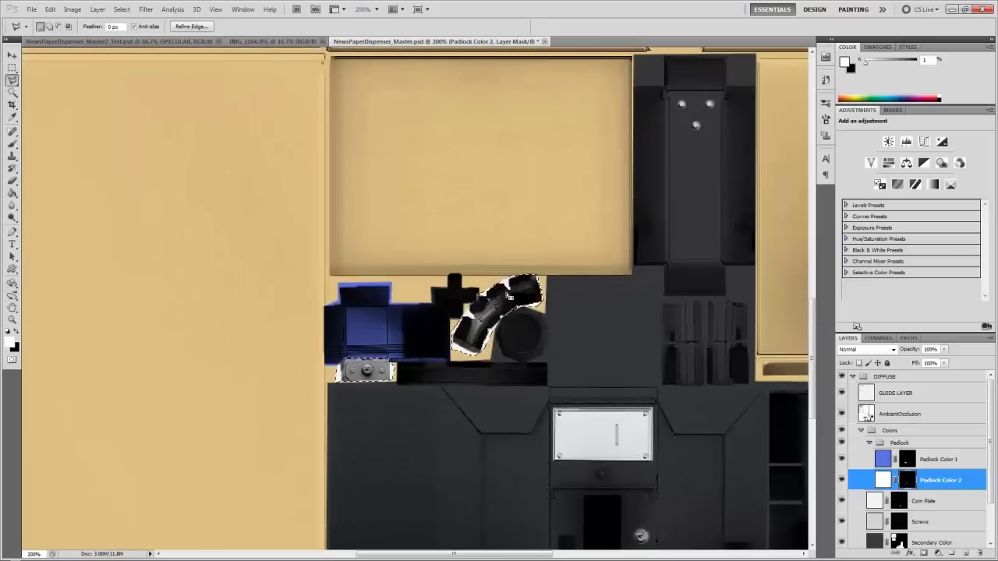
key(m)
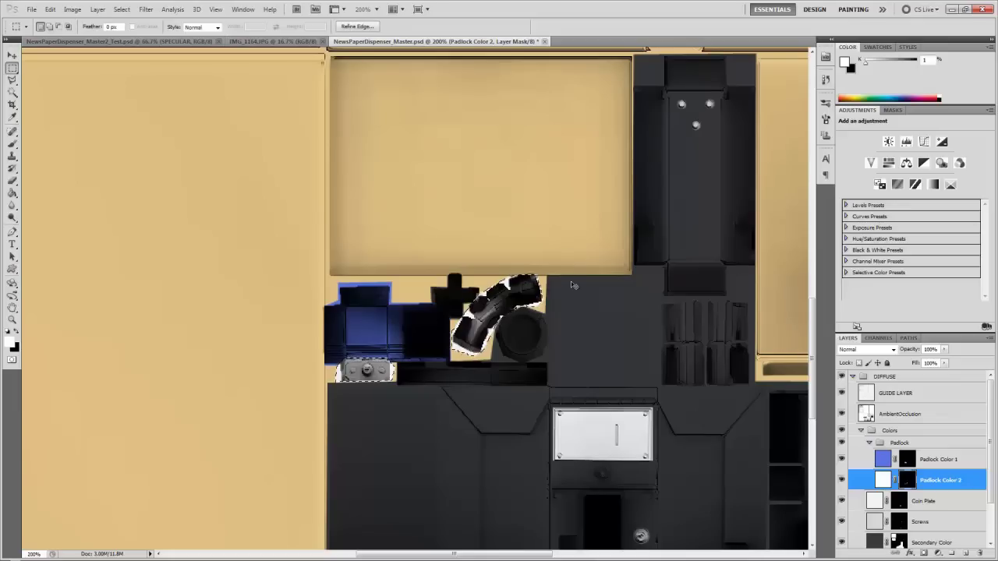
scroll(519, 334, up, 5)
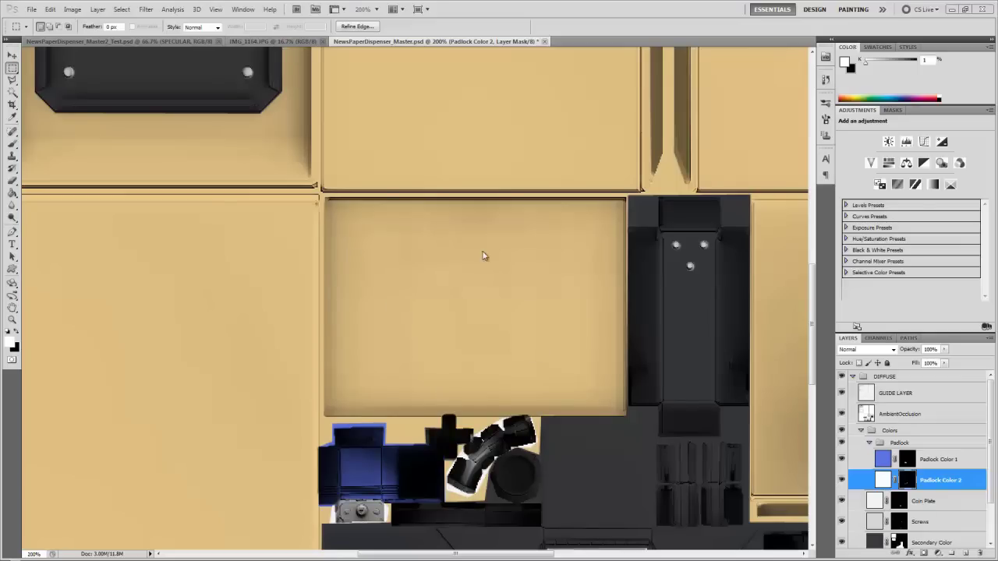
key(ctrl+d)
Place the Fake-Newspaper image from the Texturing folder into the document.
click(31, 9)
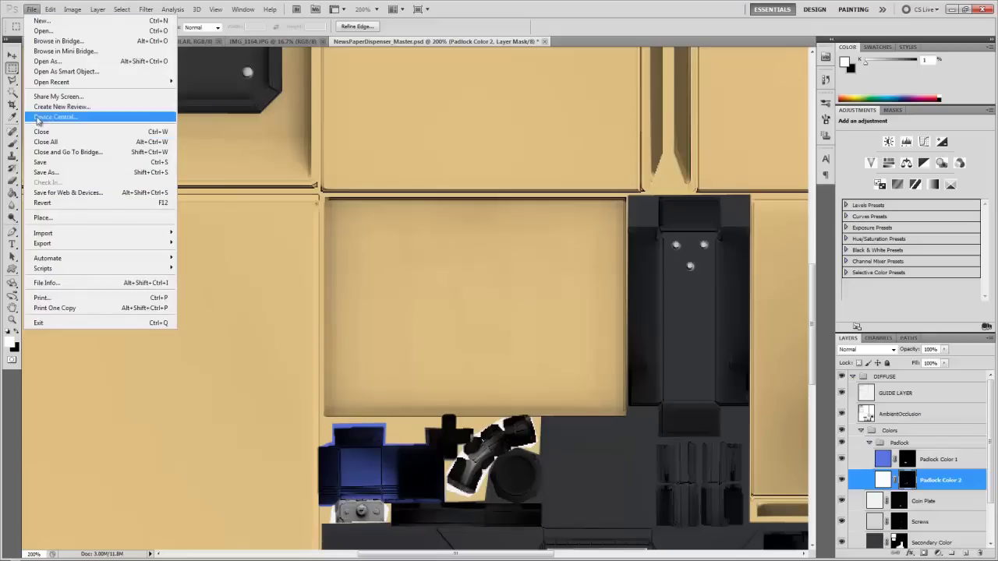
click(43, 217)
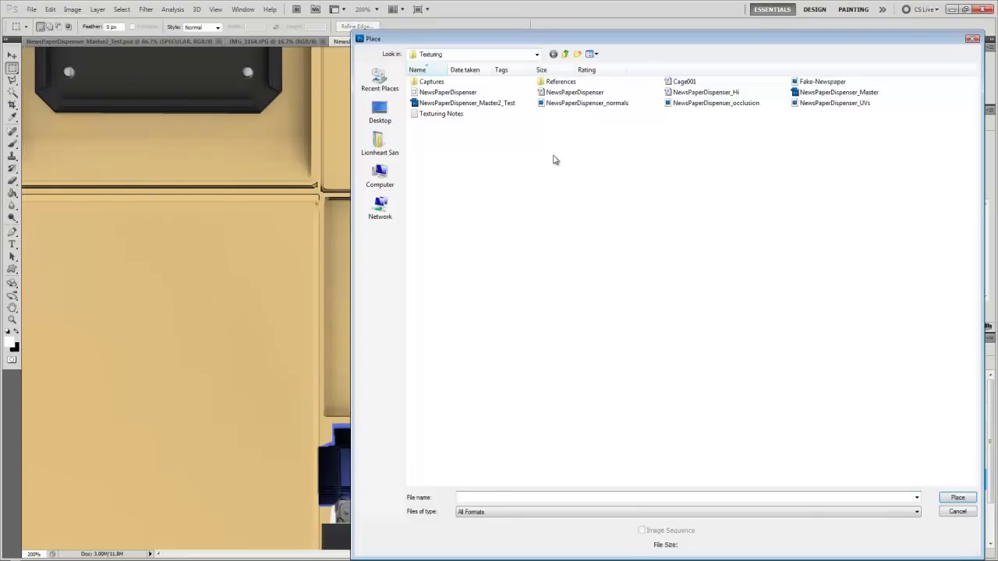
click(819, 83)
click(957, 497)
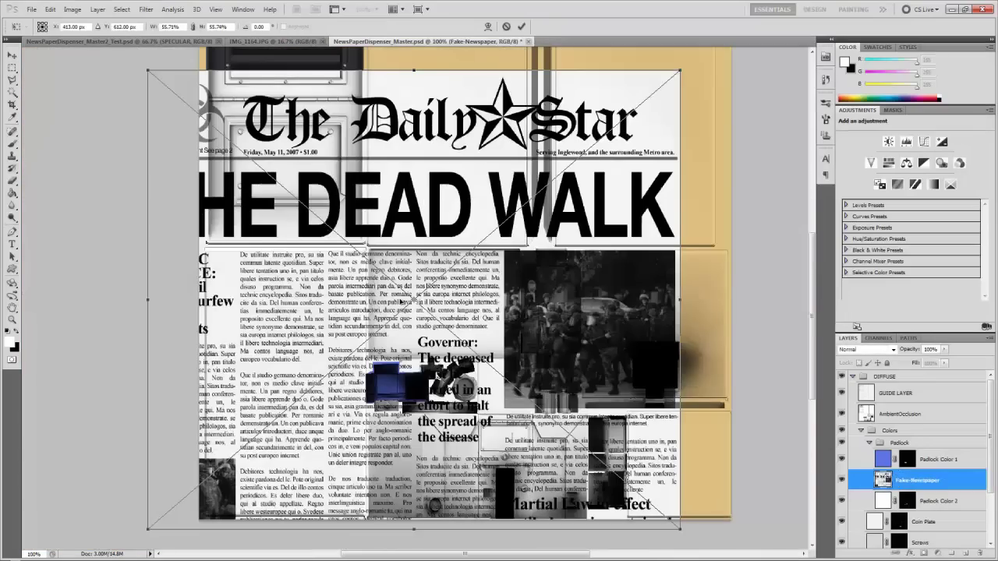
Scale the placed newspaper to about 16% and position it over the recessed panel directly above the padlock parts.
drag(405, 294, 473, 302)
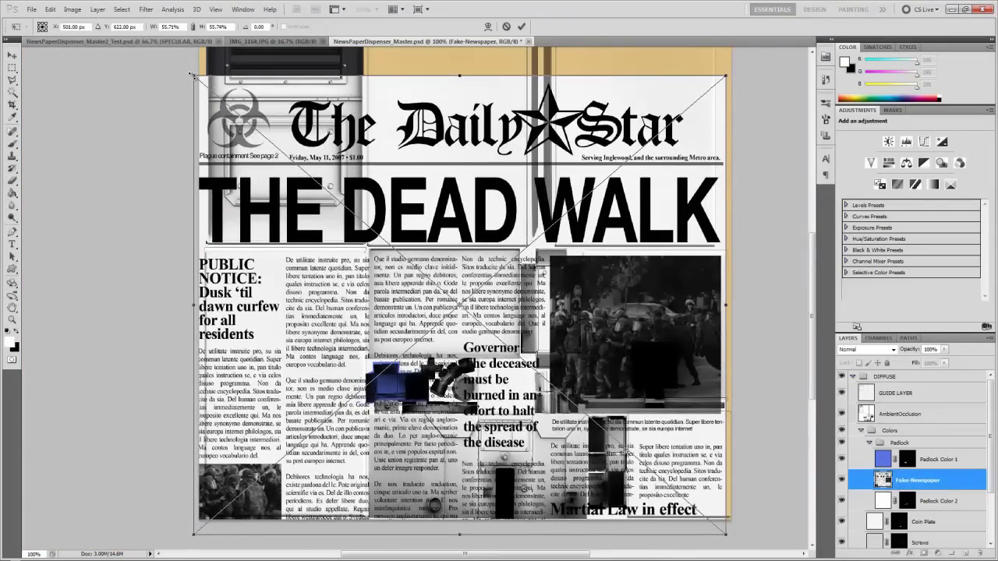
drag(194, 76, 477, 320)
drag(513, 412, 348, 307)
drag(312, 216, 405, 296)
drag(472, 323, 432, 267)
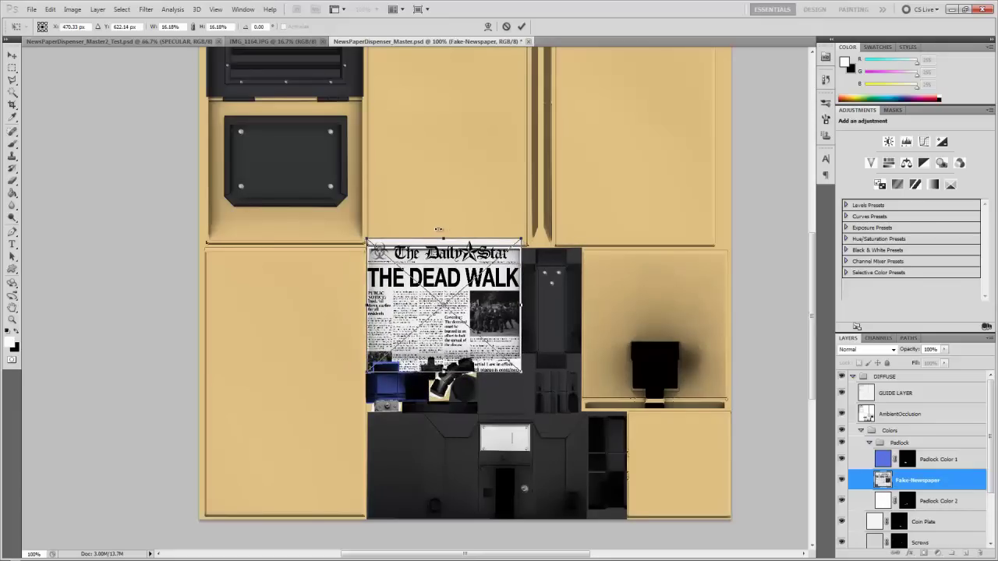
Rotate the placed newspaper about -3.1°, enlarge it to about 16.5% so it covers the panel, and commit the placement.
drag(438, 230, 443, 229)
drag(429, 303, 430, 304)
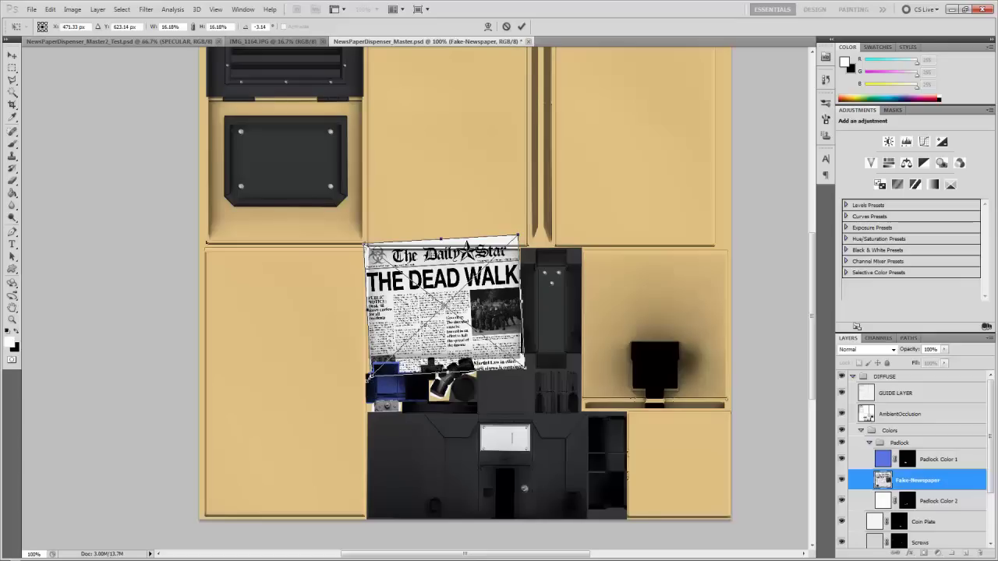
drag(369, 377, 366, 380)
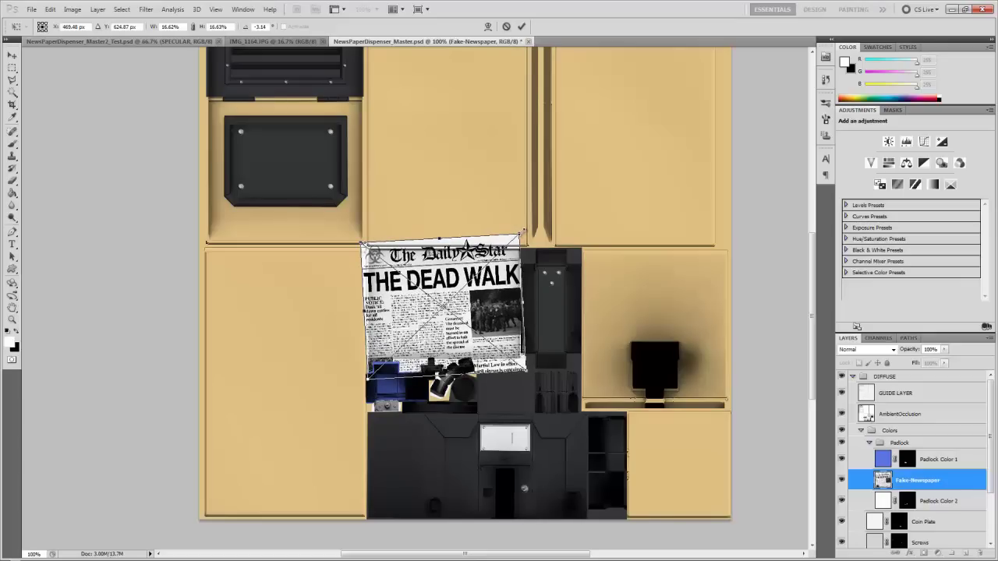
key(Return)
Select the recessed panel's rectangle and turn the selection into a mask on the Fake-Newspaper layer.
key(ctrl+plus)
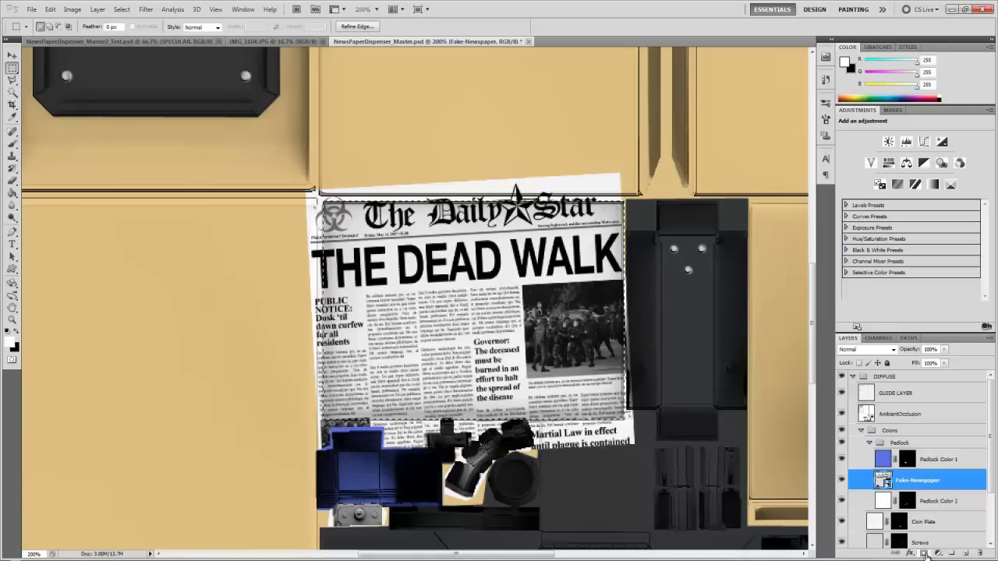
click(925, 554)
key(ctrl+minus)
key(ctrl+minus)
key(ctrl+plus)
key(ctrl+plus)
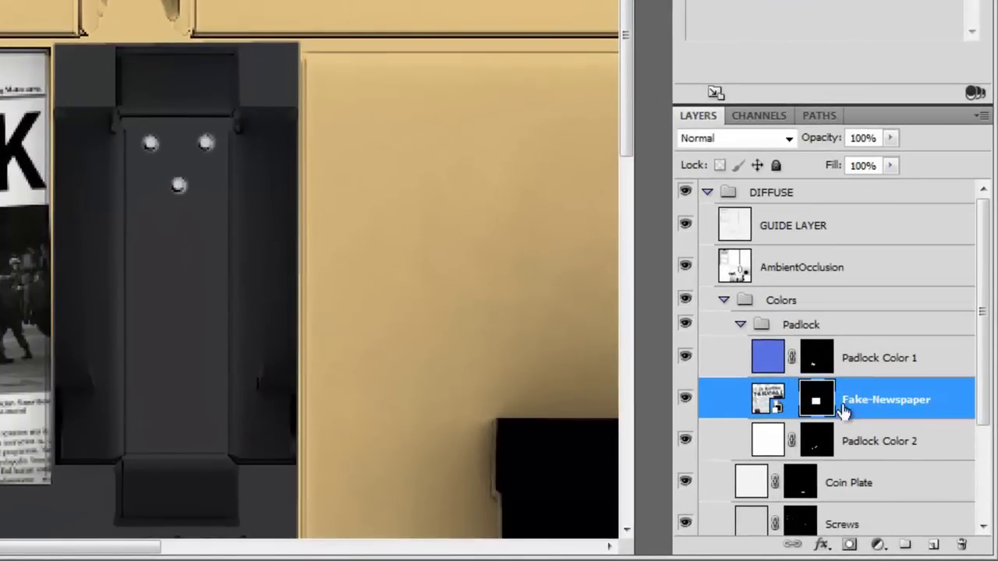
Transform the newspaper image inside its mask: scale it to about 15.9%, recenter it in the panel and rotate it to about -2.7°.
click(761, 416)
key(ctrl+t)
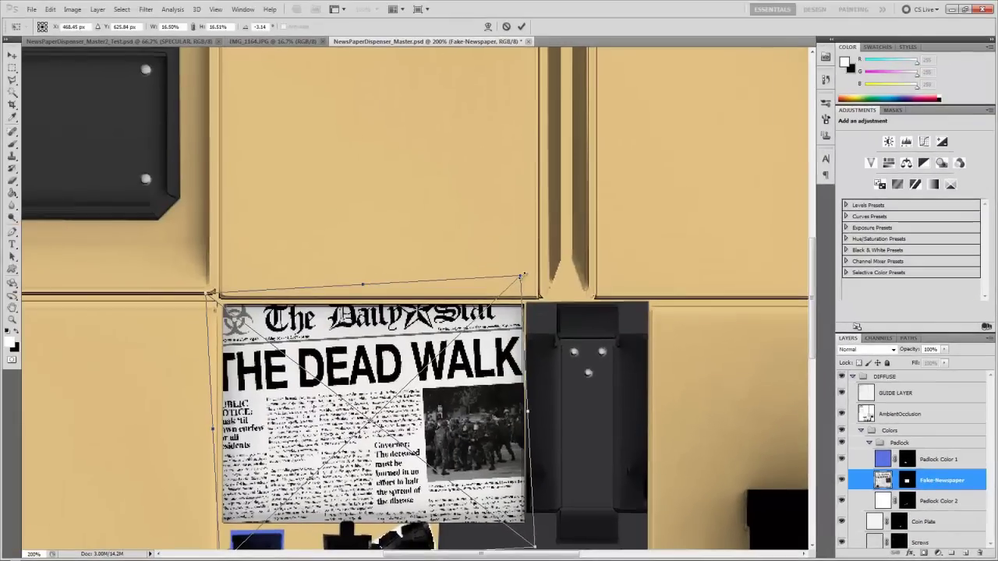
drag(519, 279, 509, 289)
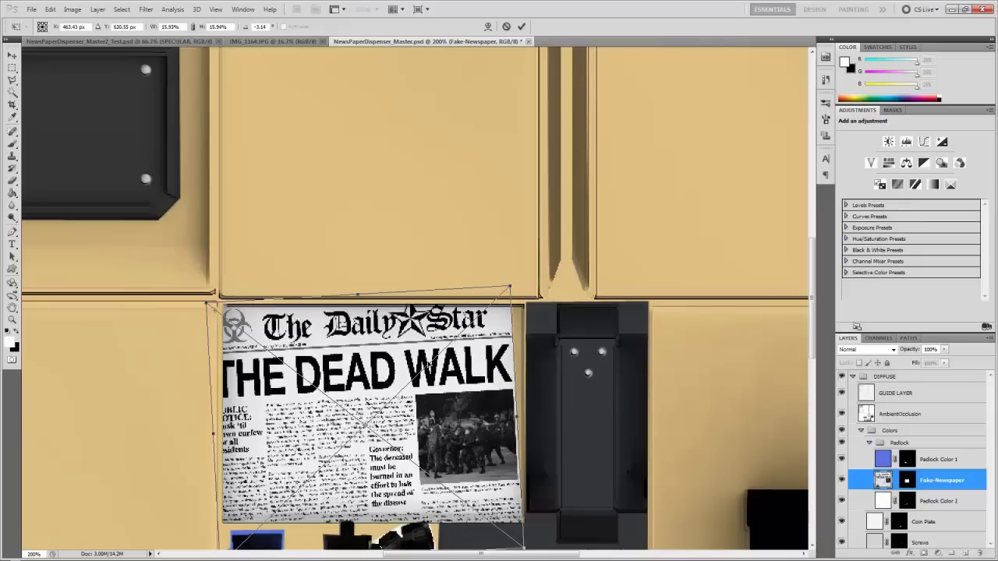
drag(391, 387, 399, 385)
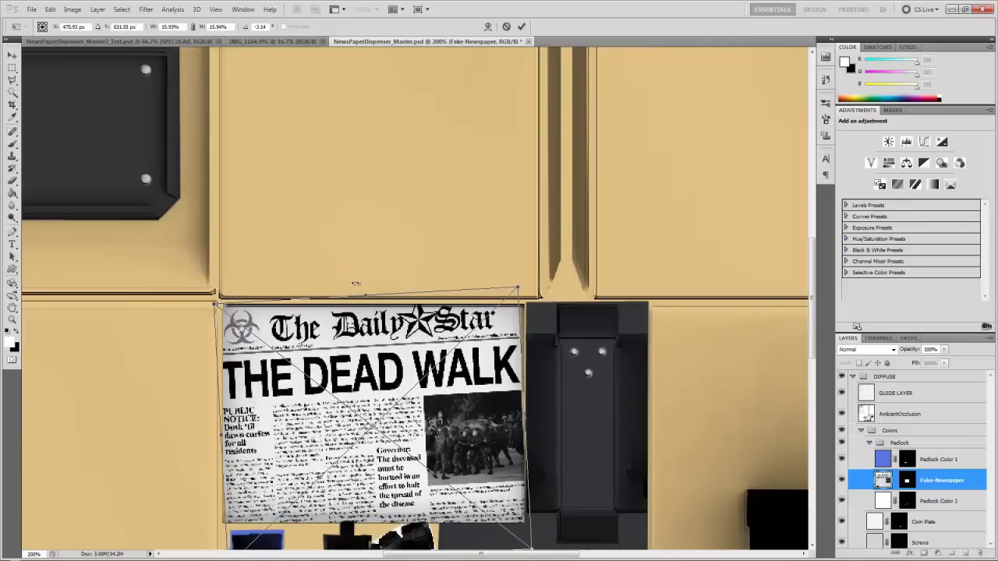
drag(361, 281, 362, 287)
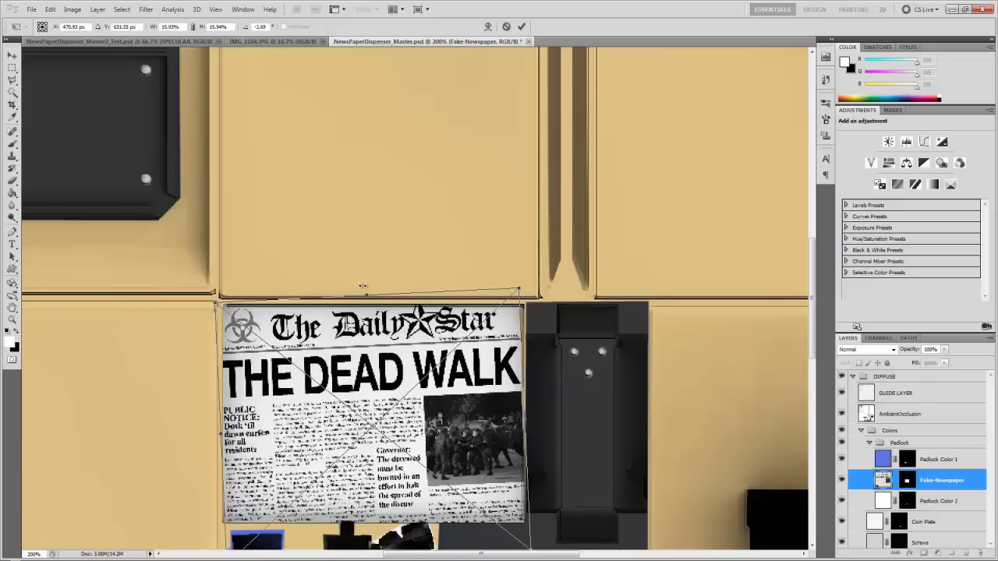
key(Return)
key(ctrl+minus)
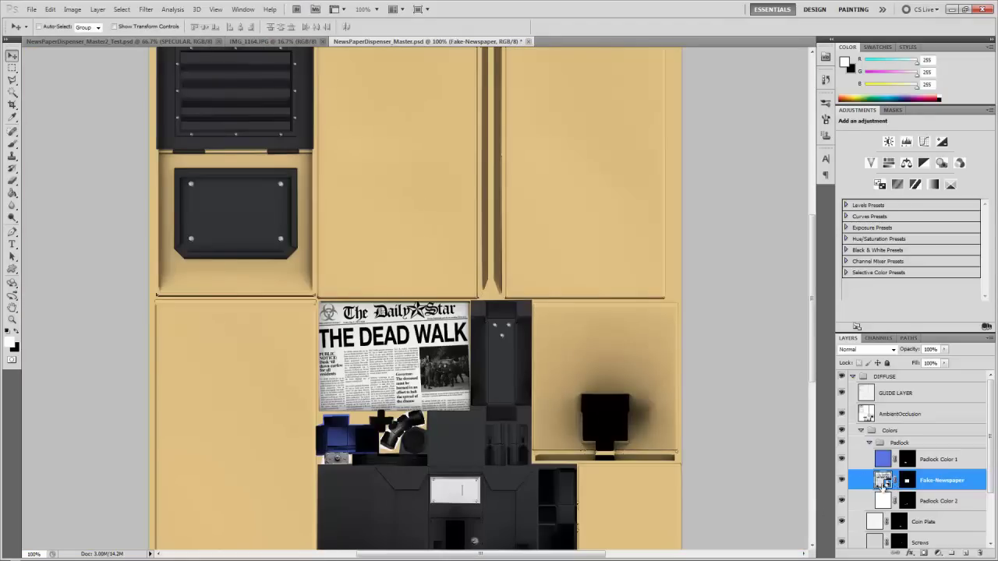
drag(364, 267, 427, 418)
scroll(397, 367, down, 5)
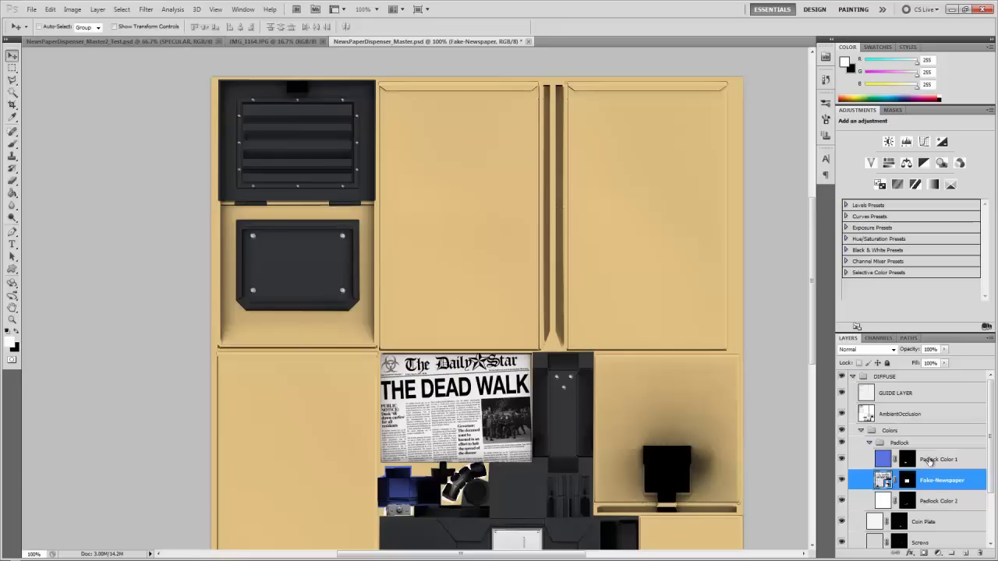
Place a second Fake-Newspaper image above Padlock Color 1, with its masthead star over the first large tan panel, keeping its default scale.
click(929, 461)
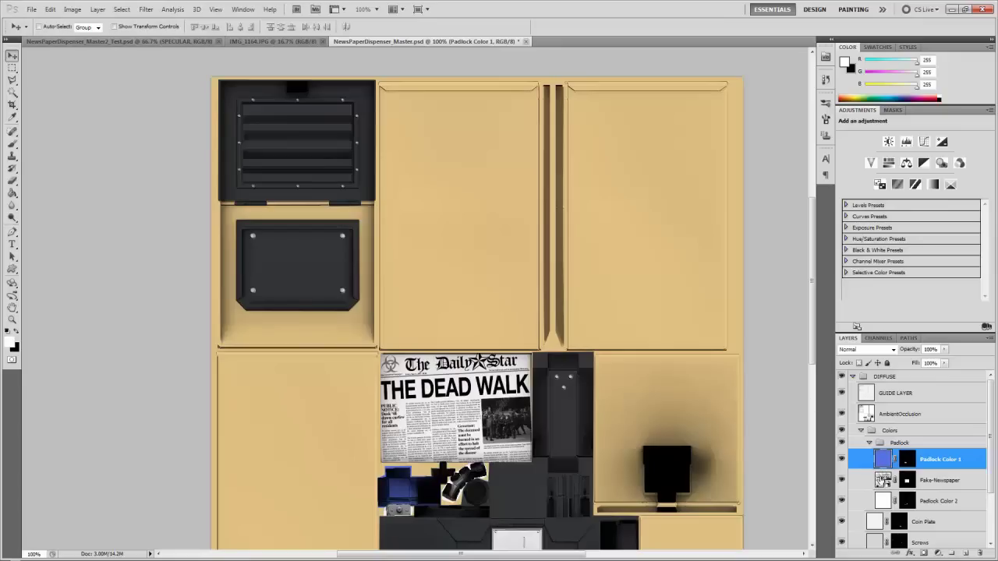
click(32, 9)
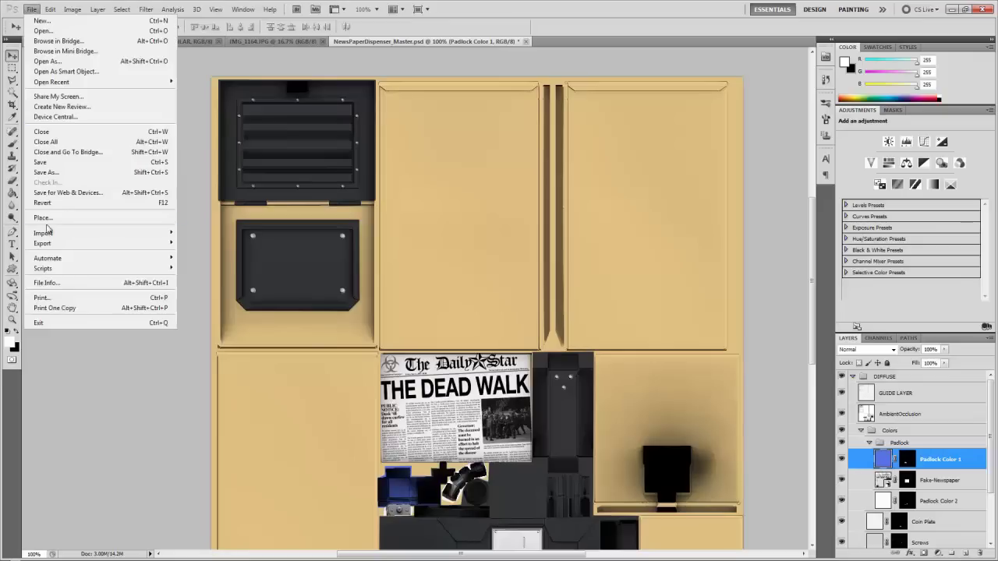
click(47, 226)
click(825, 81)
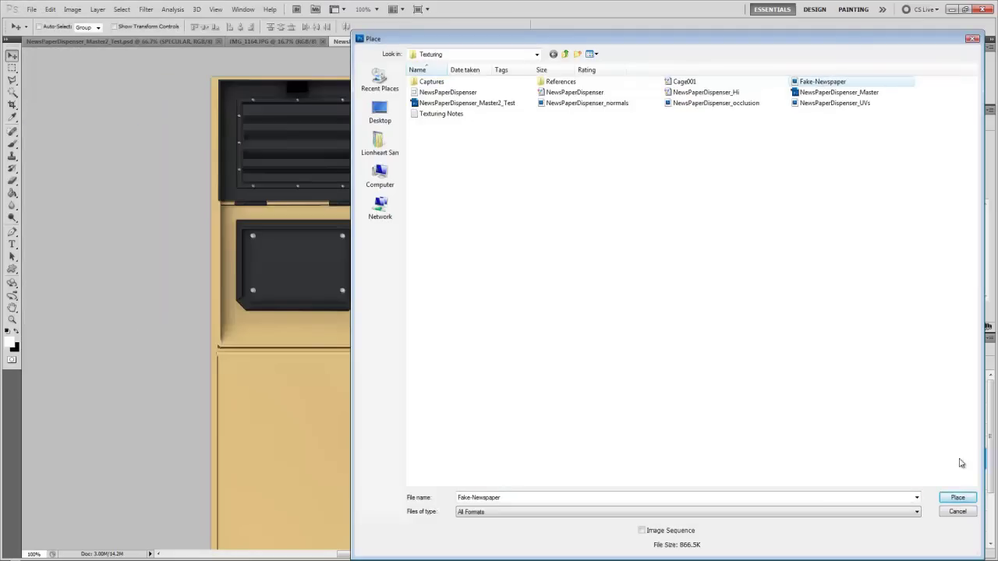
click(957, 498)
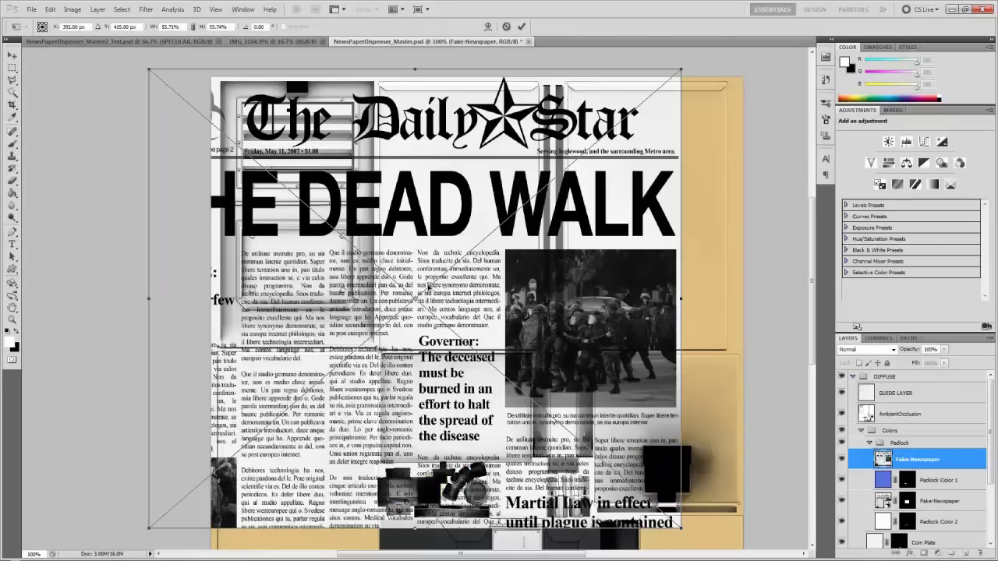
drag(425, 287, 378, 334)
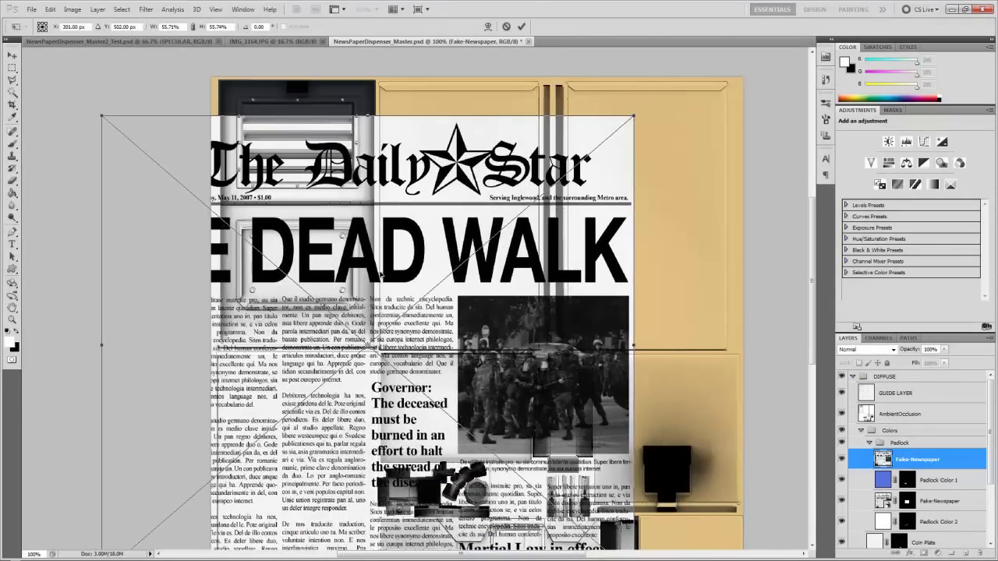
key(Return)
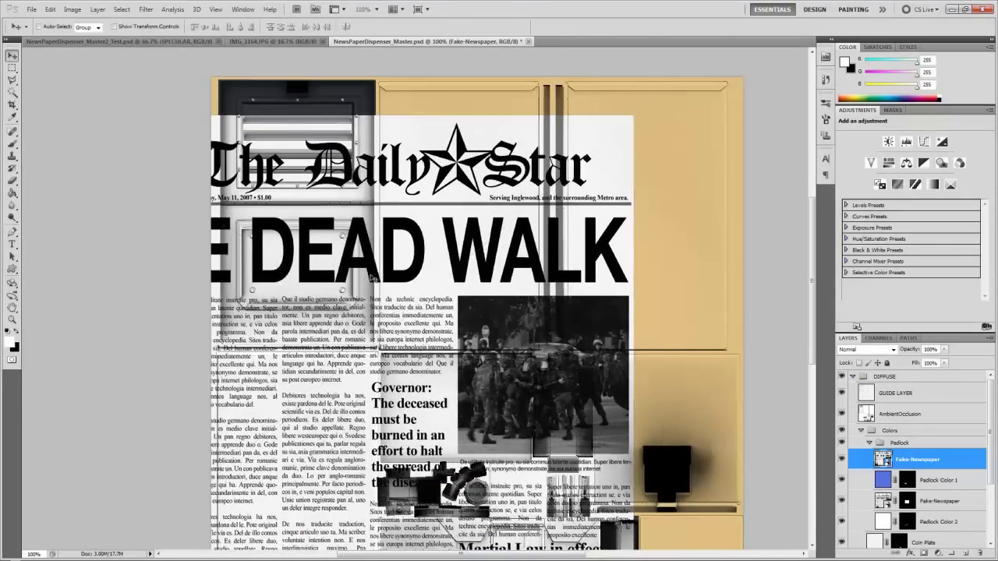
Outline the masthead star with the Polygonal Lasso and turn the selection into a mask on the new Fake-Newspaper layer.
key(ctrl+plus)
drag(448, 161, 461, 392)
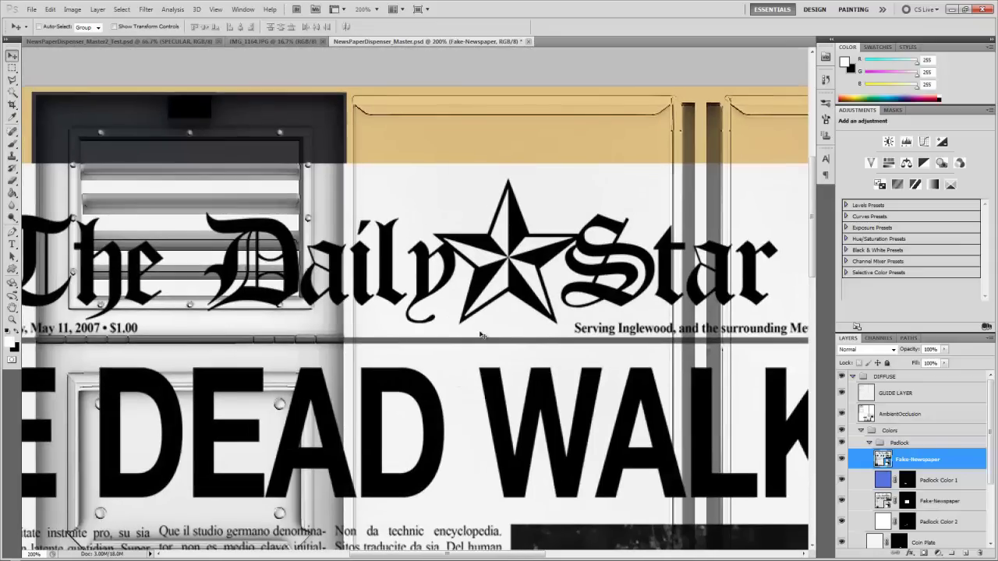
click(12, 80)
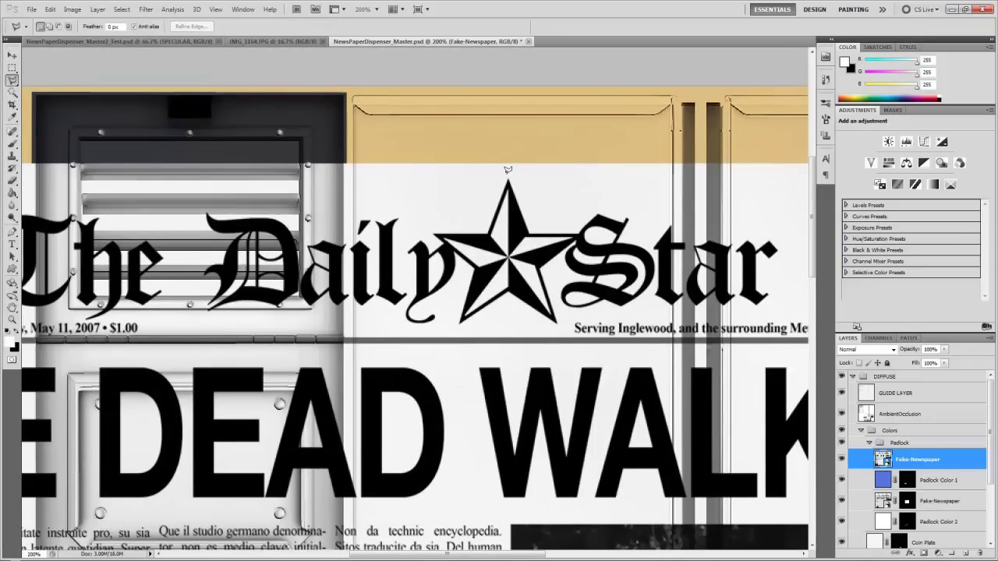
mouse_move(508, 169)
mouse_down()
mouse_move(489, 194)
mouse_move(515, 172)
mouse_move(541, 226)
mouse_move(575, 227)
mouse_move(460, 207)
mouse_move(507, 173)
mouse_up()
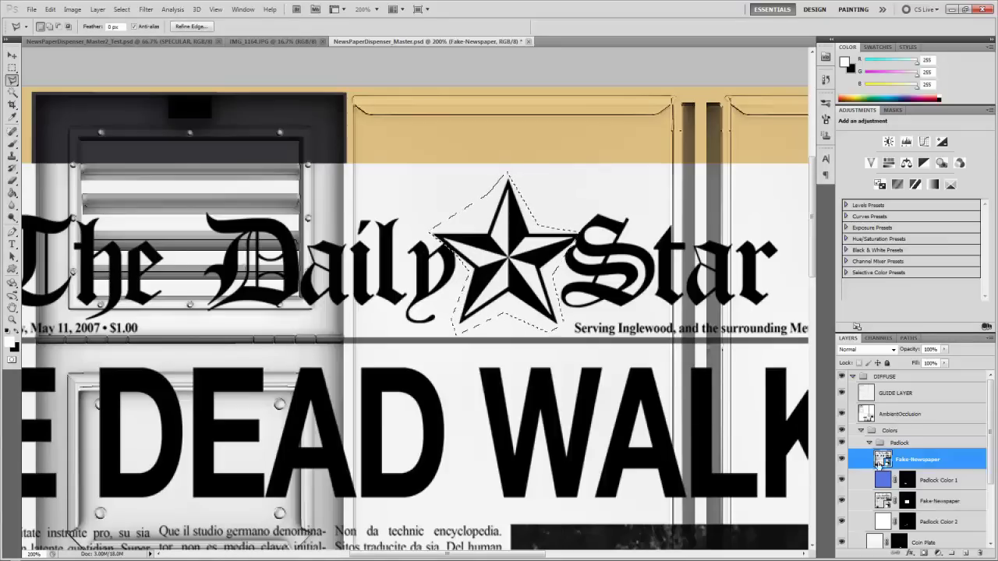
click(924, 553)
key(ctrl+plus)
Set the star layer's blend mode to Multiply to drop out its white background.
key(b)
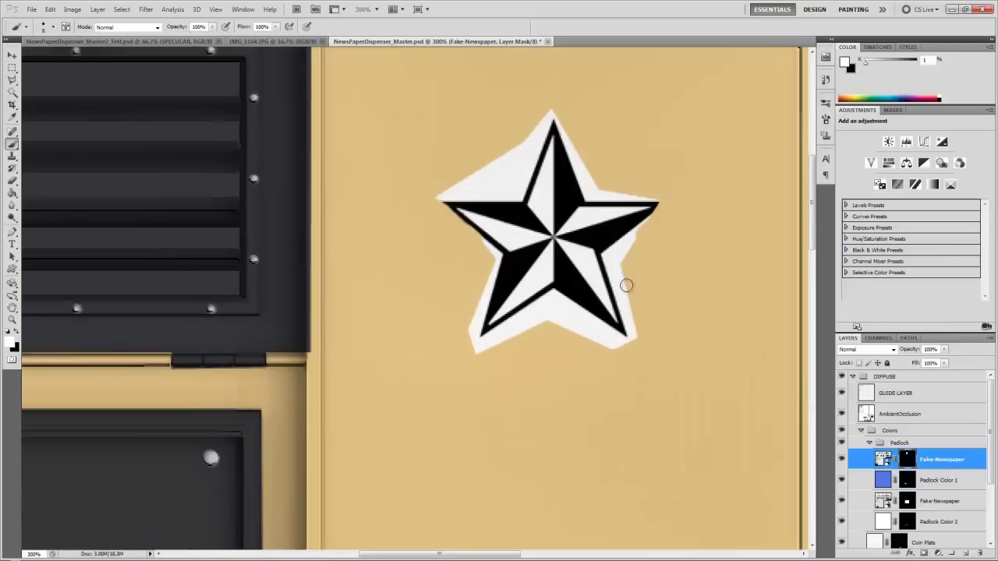
click(893, 349)
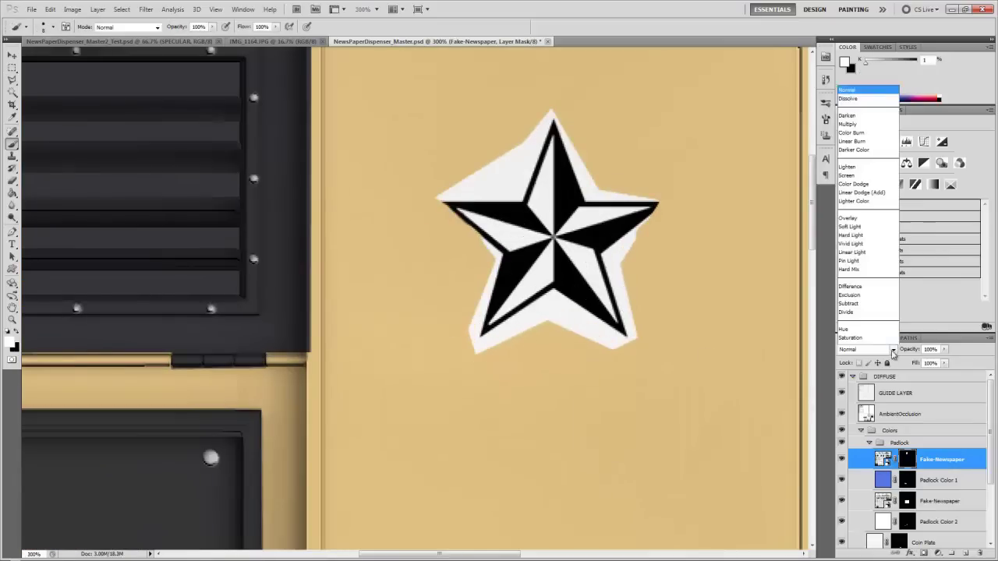
click(858, 111)
key(v)
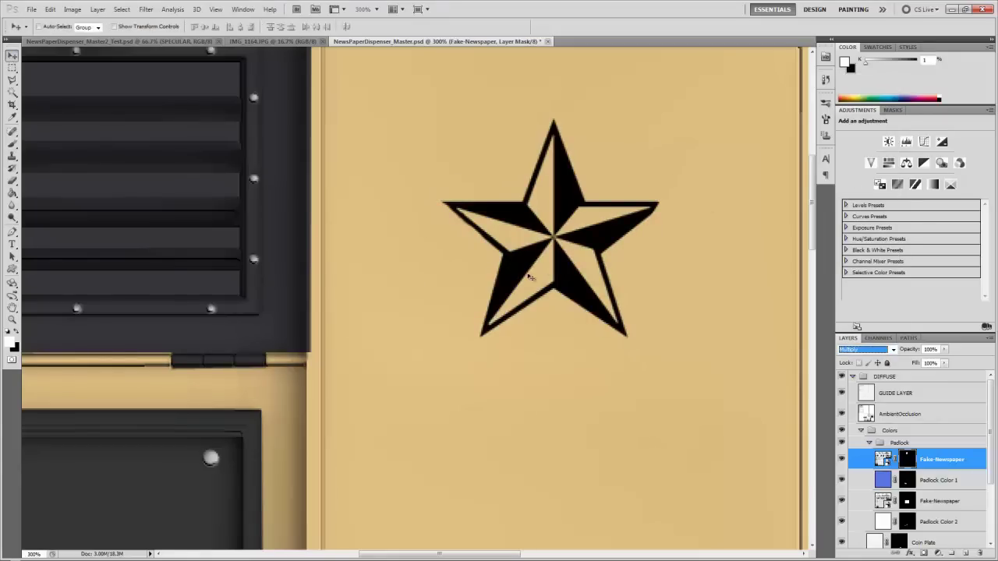
Reposition the star logo so it sits centered in the upper half of the first large tan panel.
drag(588, 301, 559, 285)
key(ctrl+minus)
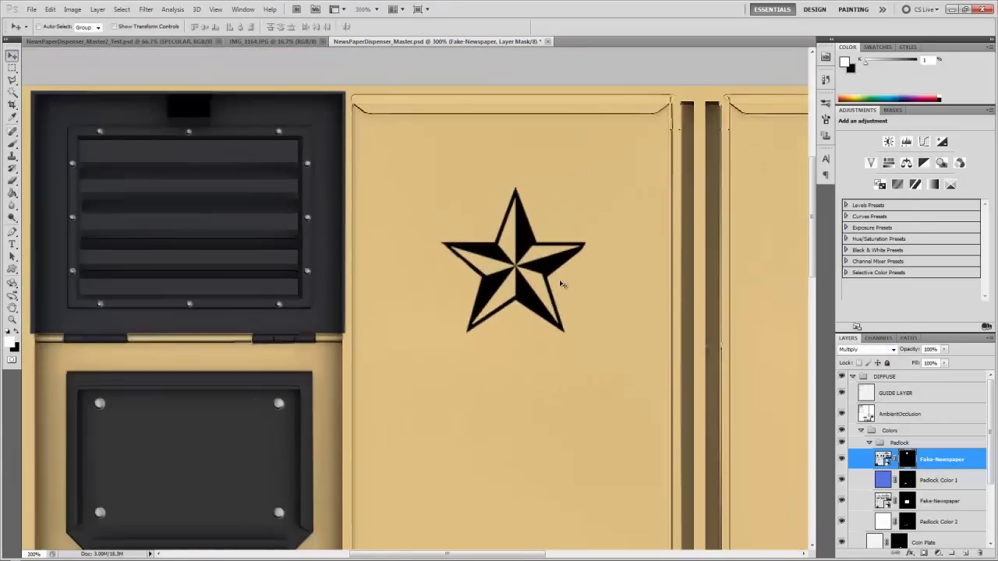
key(ctrl+minus)
key(ctrl+plus)
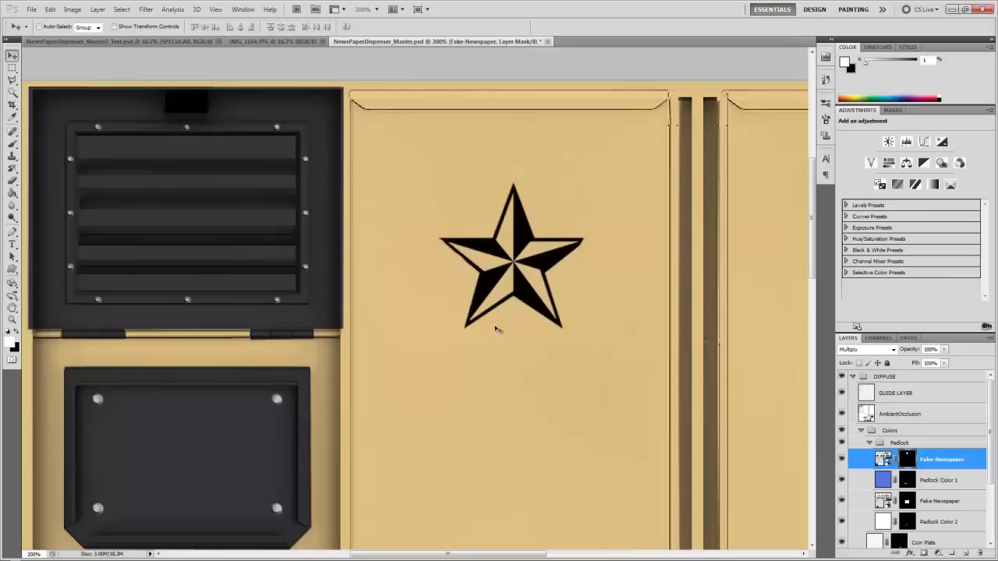
drag(493, 328, 485, 357)
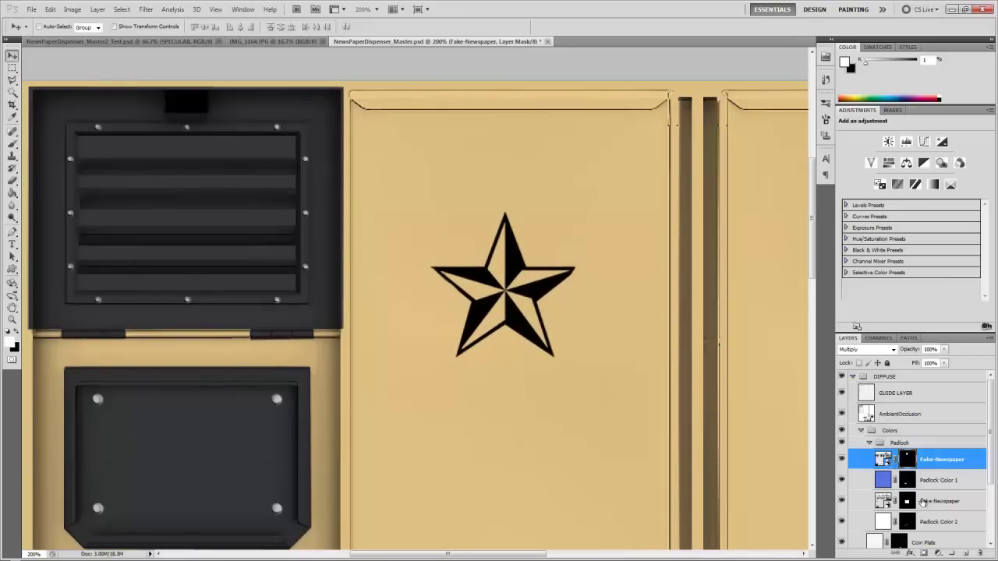
Move both Fake-Newspaper layers out of the Padlock group to the top of the Colors group, with the star layer uppermost.
drag(991, 470, 991, 495)
drag(939, 472, 916, 410)
double_click(932, 452)
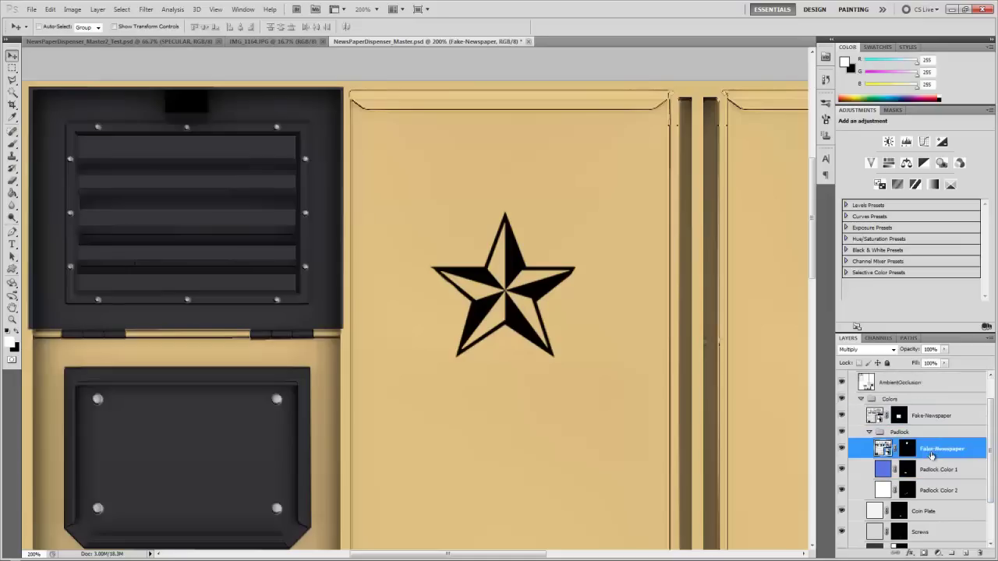
drag(920, 448, 920, 407)
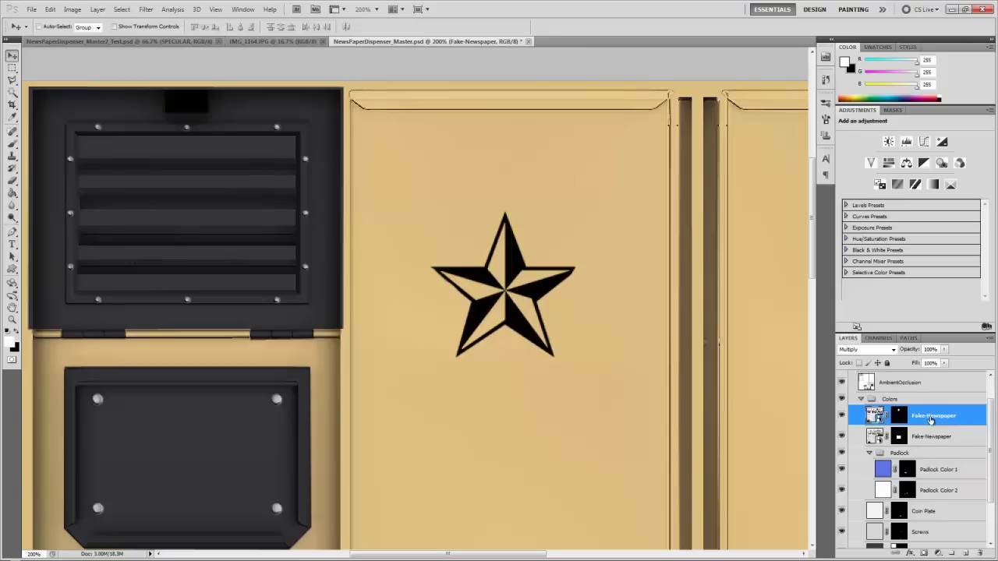
Add the text "The Daily Star" at the star's base in Old English Text MT, Regular, 42 pt, with Strong anti-aliasing.
click(12, 247)
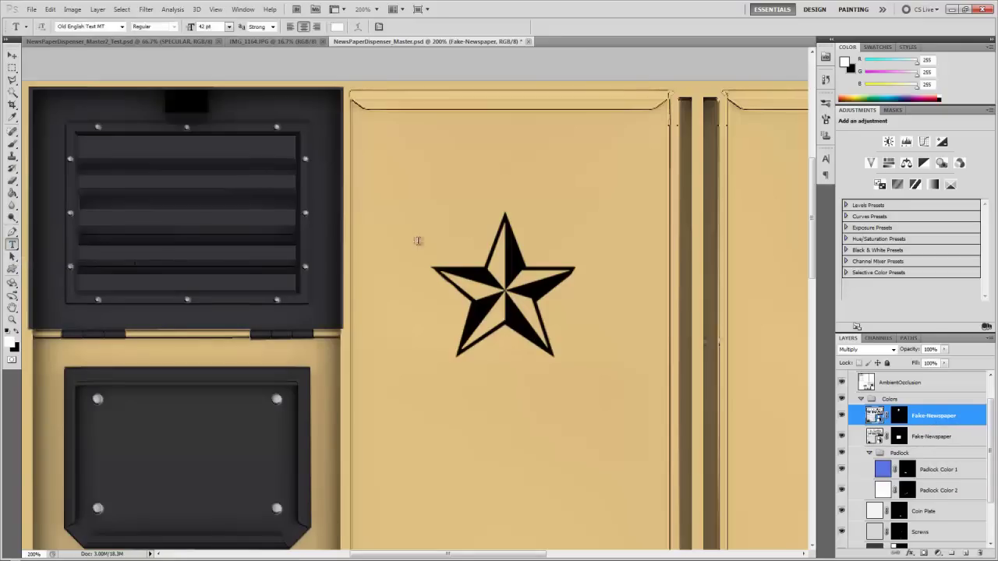
click(505, 386)
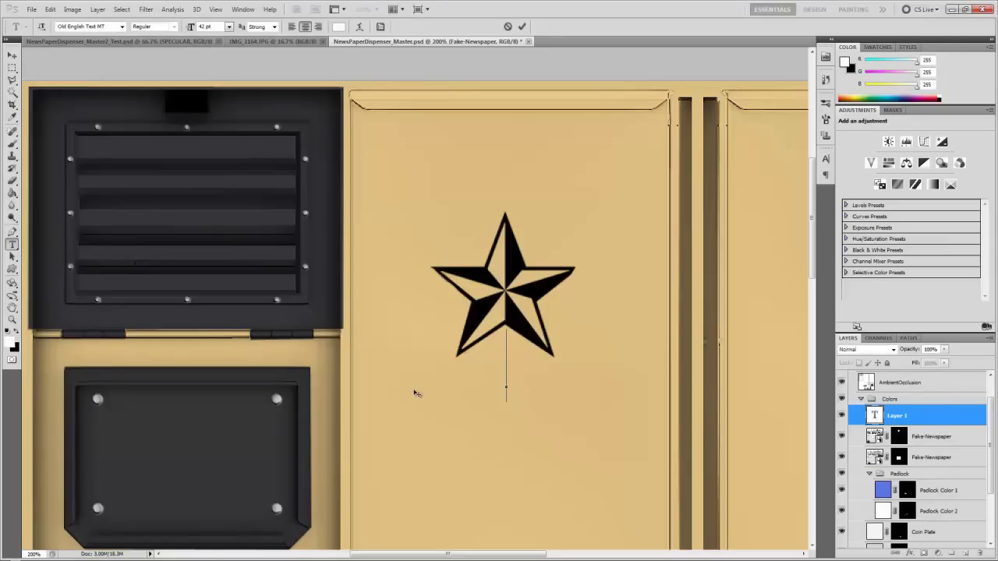
click(121, 27)
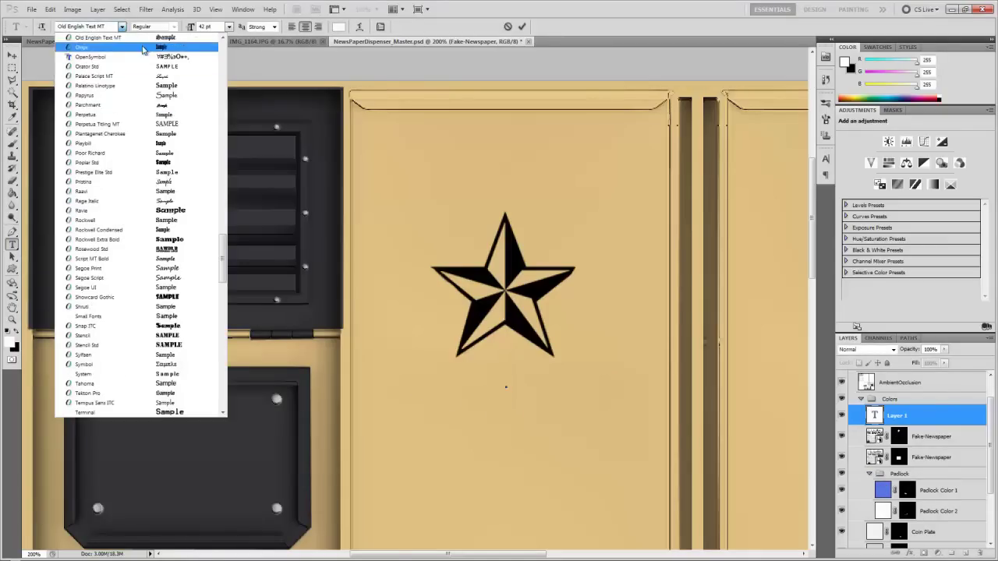
click(94, 39)
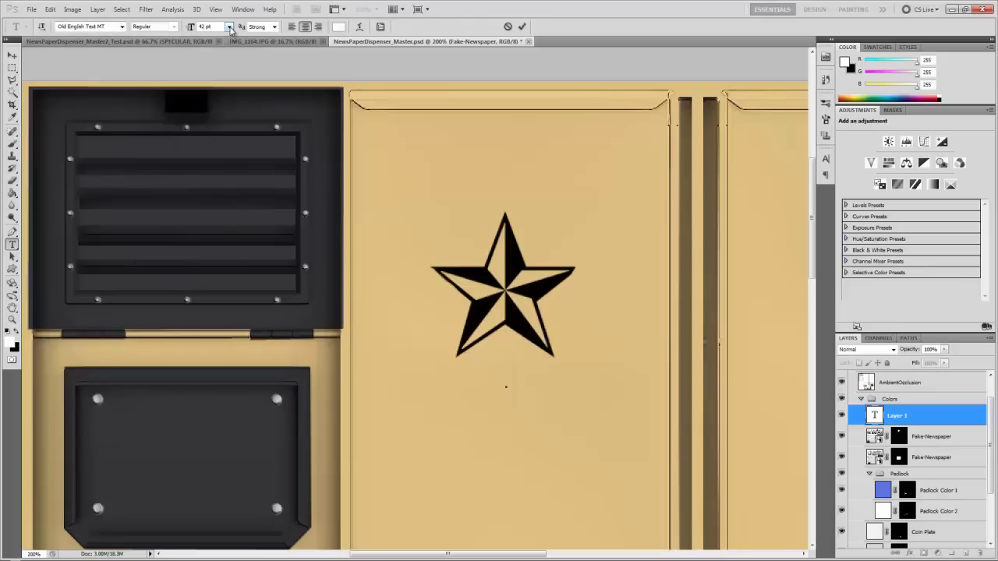
click(274, 26)
click(258, 58)
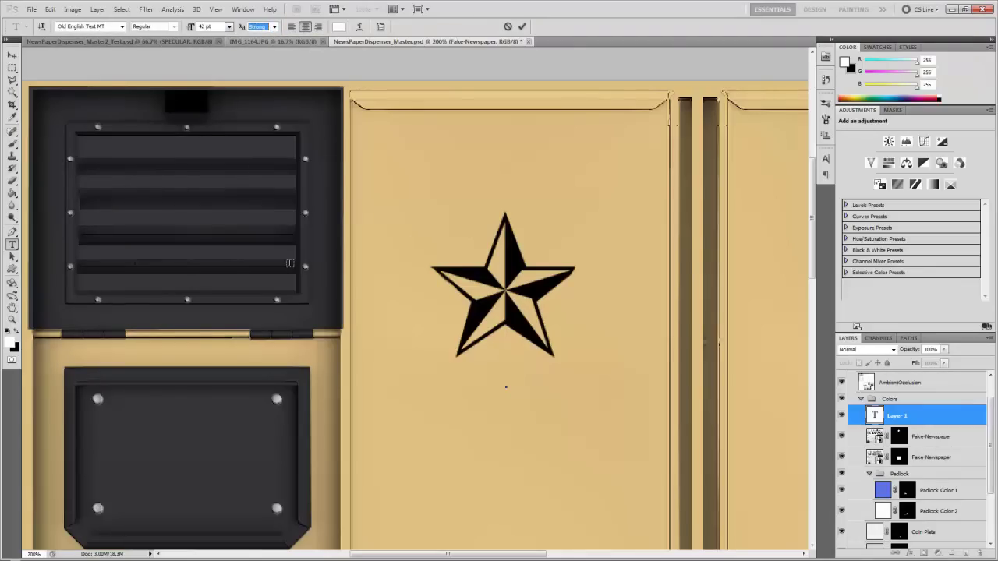
click(508, 375)
text(TThe Daily S)
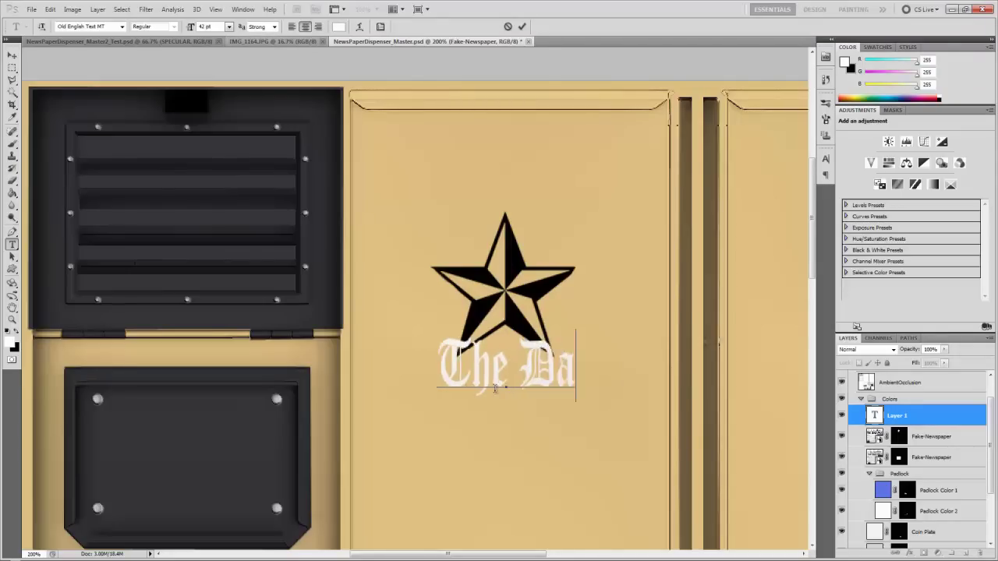
text(tar)
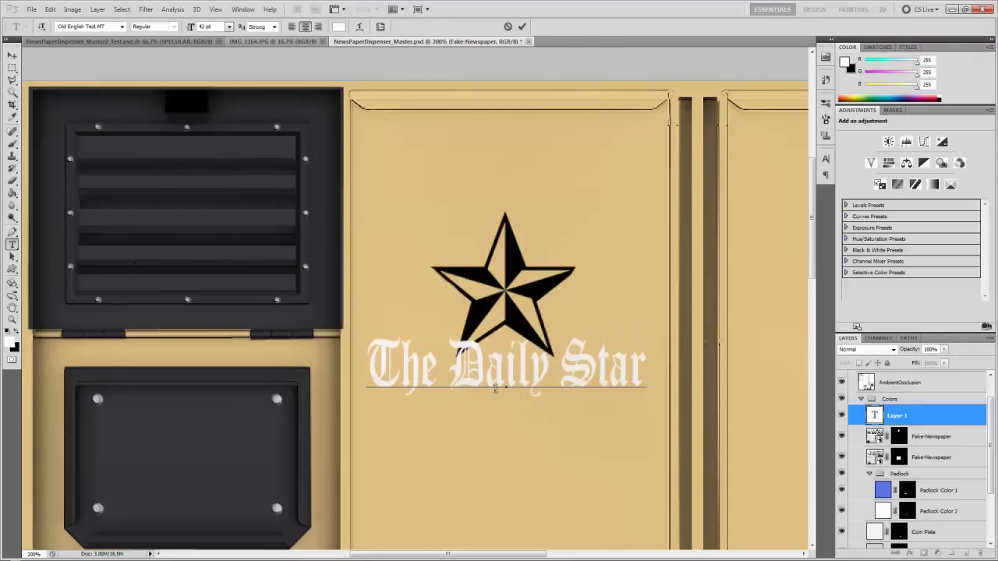
Recolor the whole "The Daily Star" text to dark grey #343434.
drag(375, 361, 371, 365)
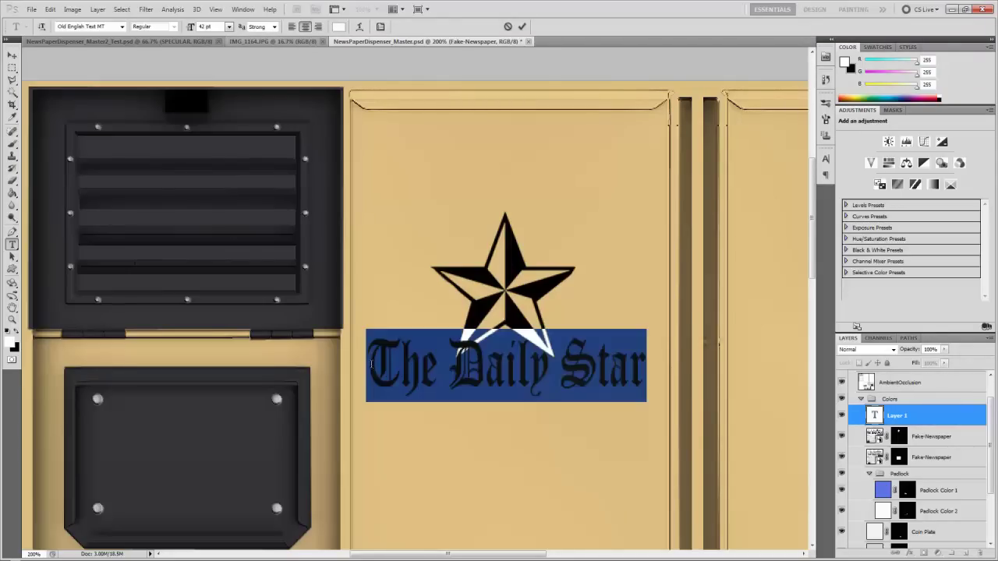
click(339, 27)
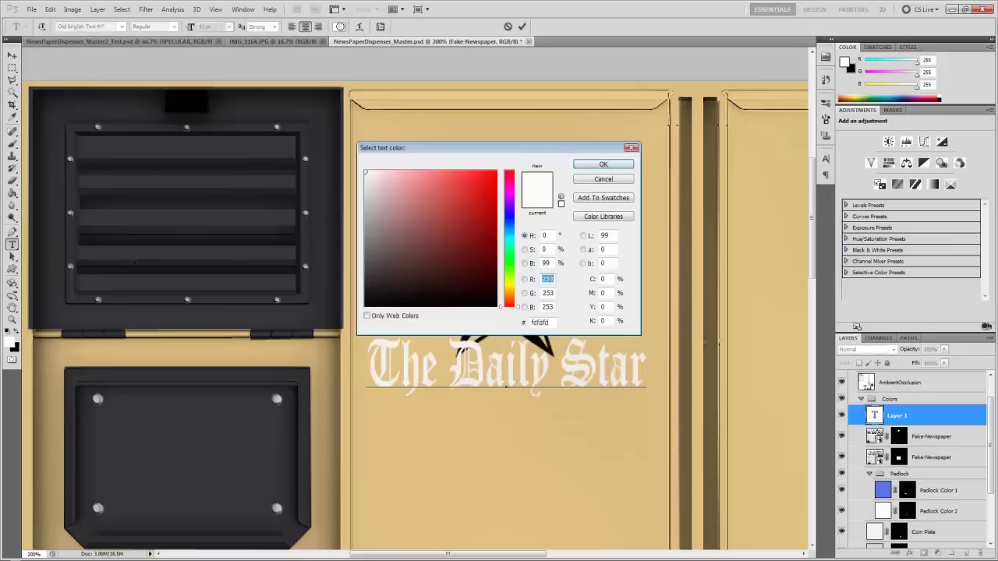
drag(394, 233, 366, 251)
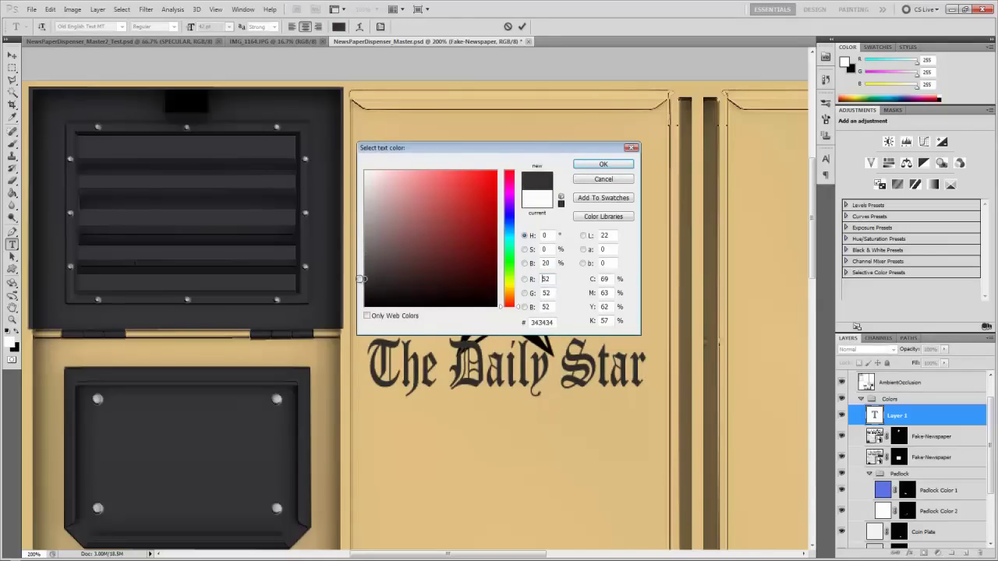
click(604, 164)
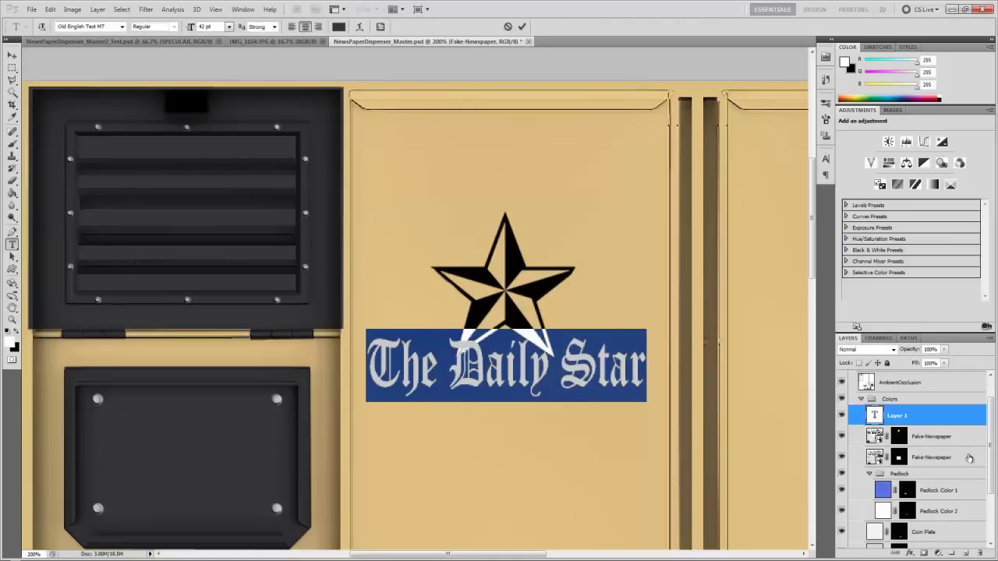
Commit the title text, keep its layer name, and move the text down so it sits just below the star.
scroll(993, 447, up, 1)
double_click(897, 429)
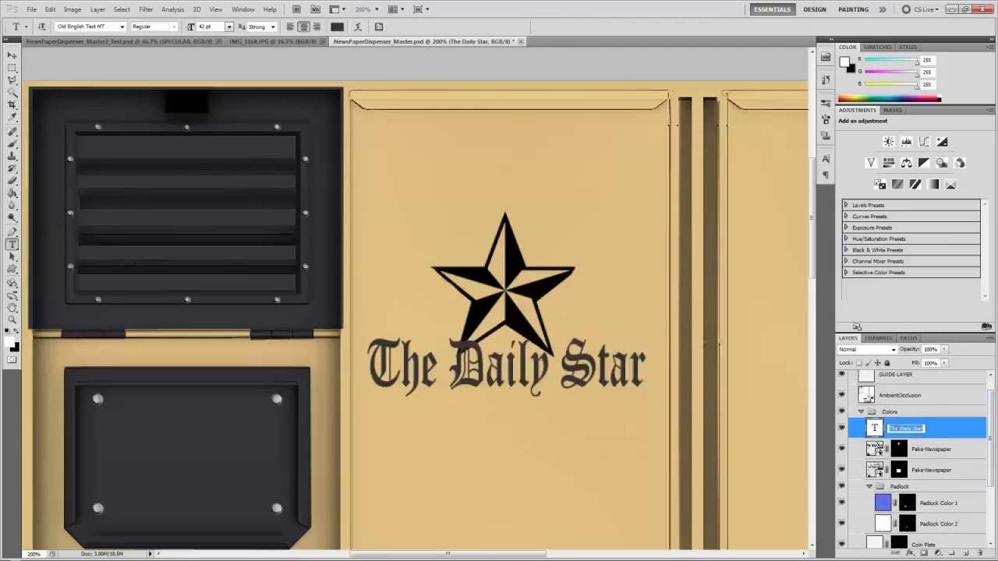
key(Return)
click(14, 55)
mouse_move(494, 366)
mouse_down()
mouse_move(499, 404)
mouse_move(493, 376)
mouse_up()
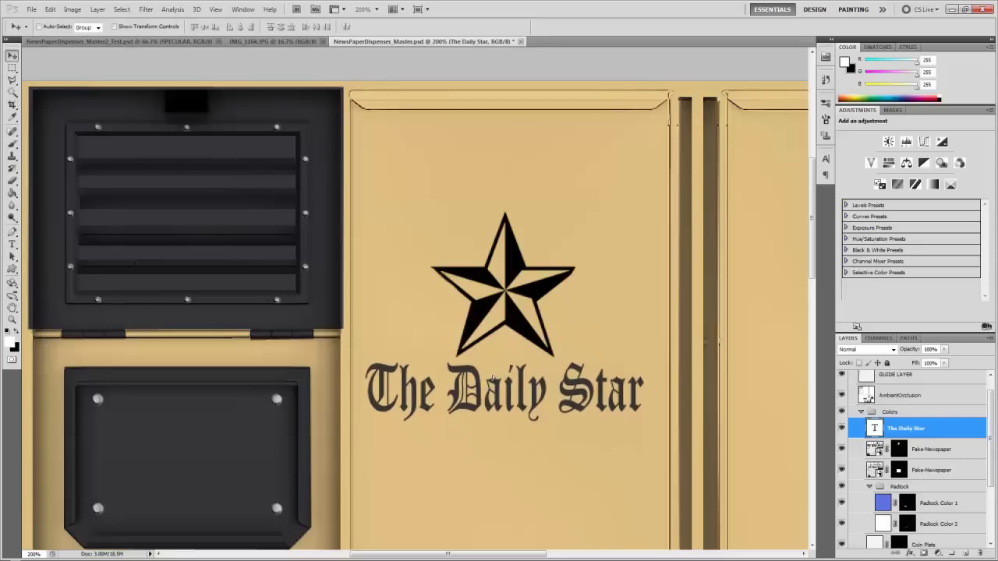
Group The Daily Star text layer with the star's Fake-Newspaper layer and name the group "Logo Left".
shift+click(925, 449)
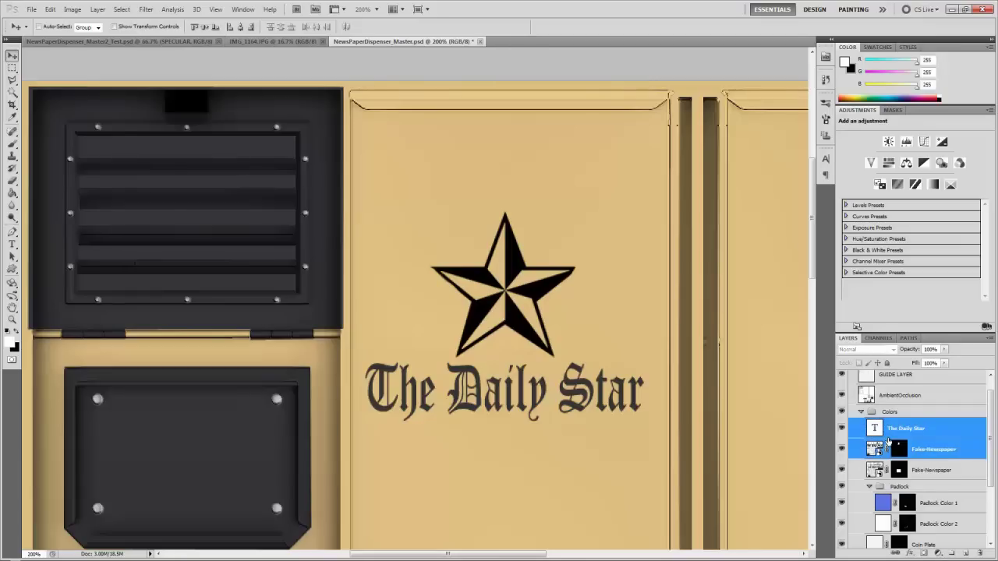
key(ctrl+g)
double_click(900, 424)
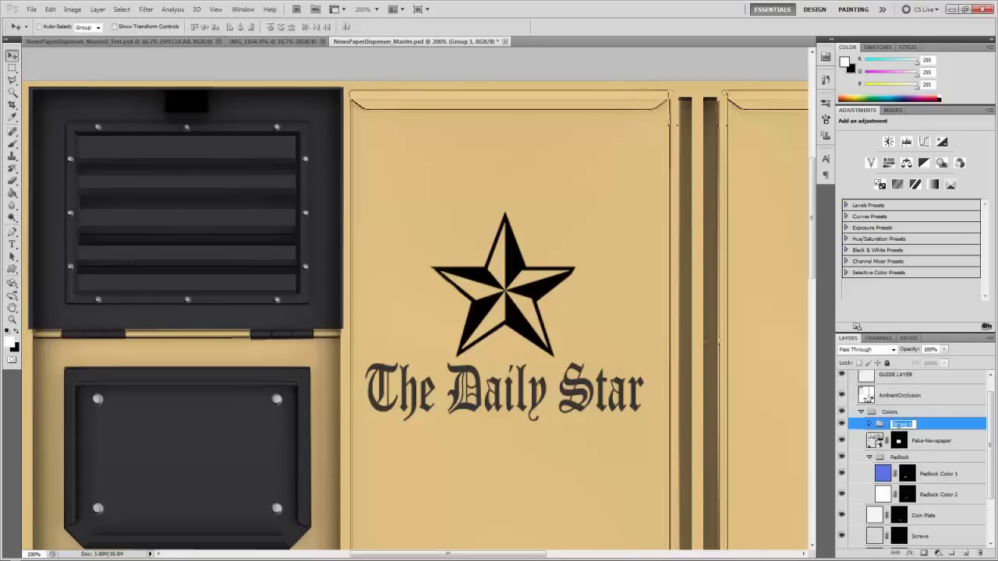
text(Logo Left)
key(Return)
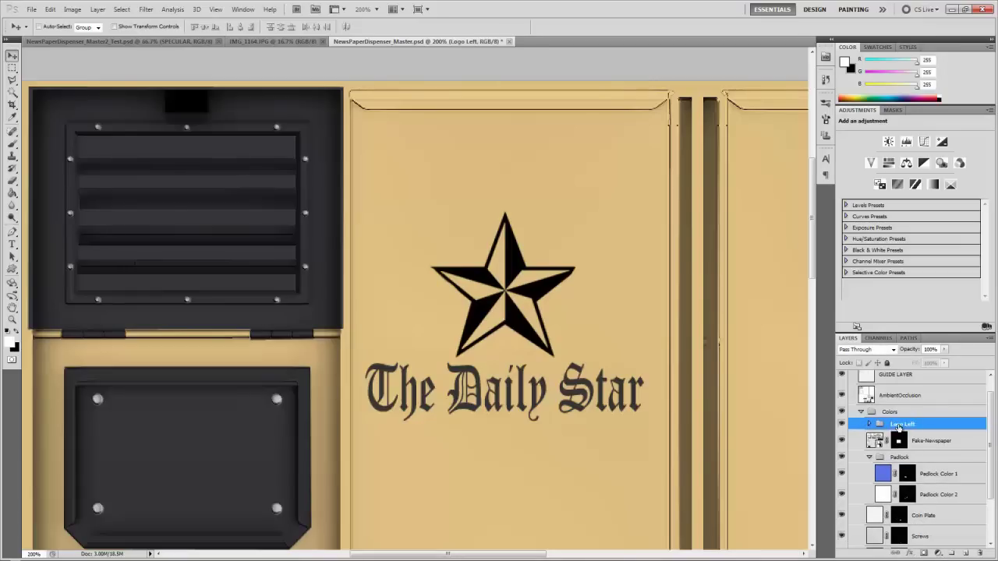
Add a Hue/Saturation adjustment above the star's Fake-Newspaper layer in Logo Left and clip it to that layer.
click(869, 424)
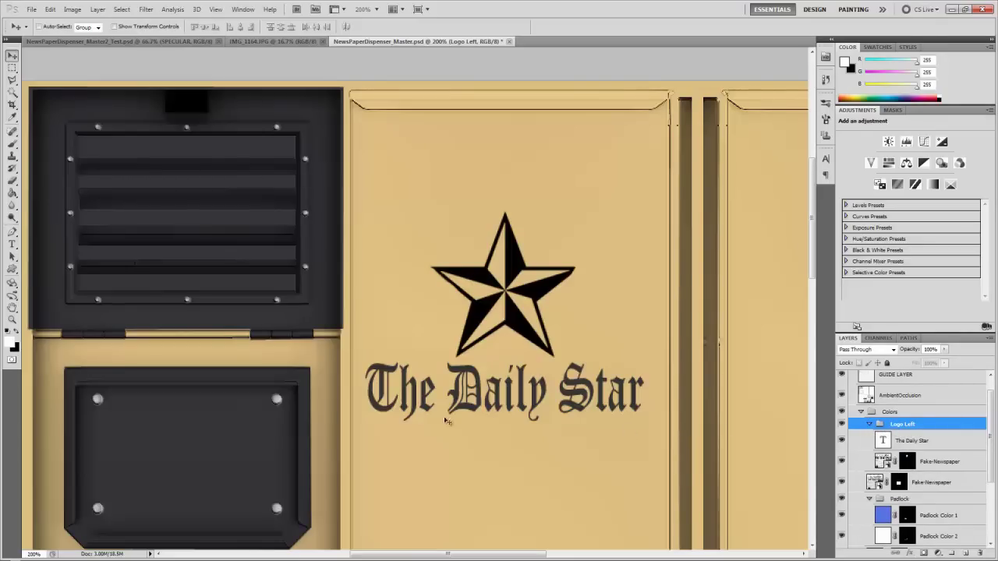
click(930, 464)
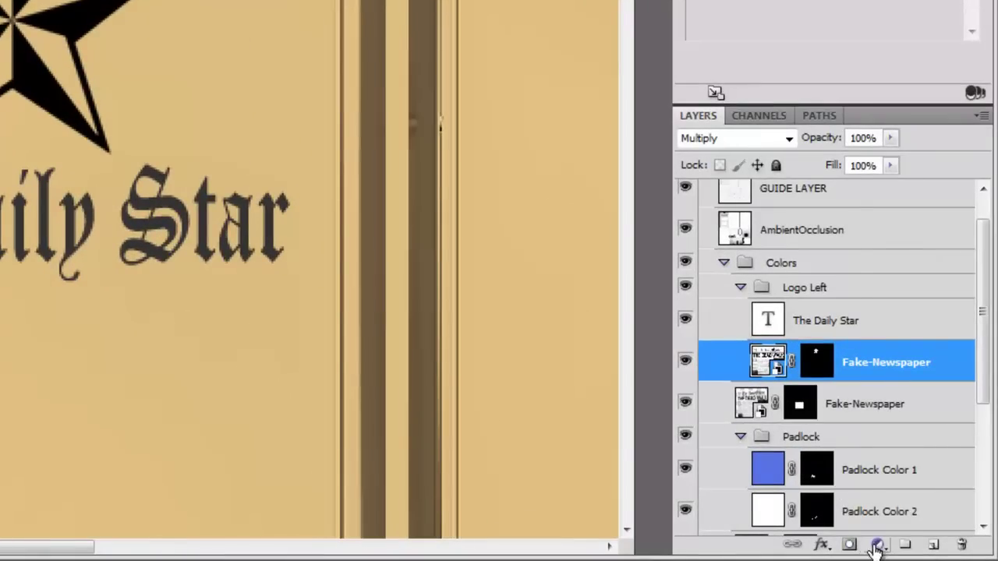
click(940, 554)
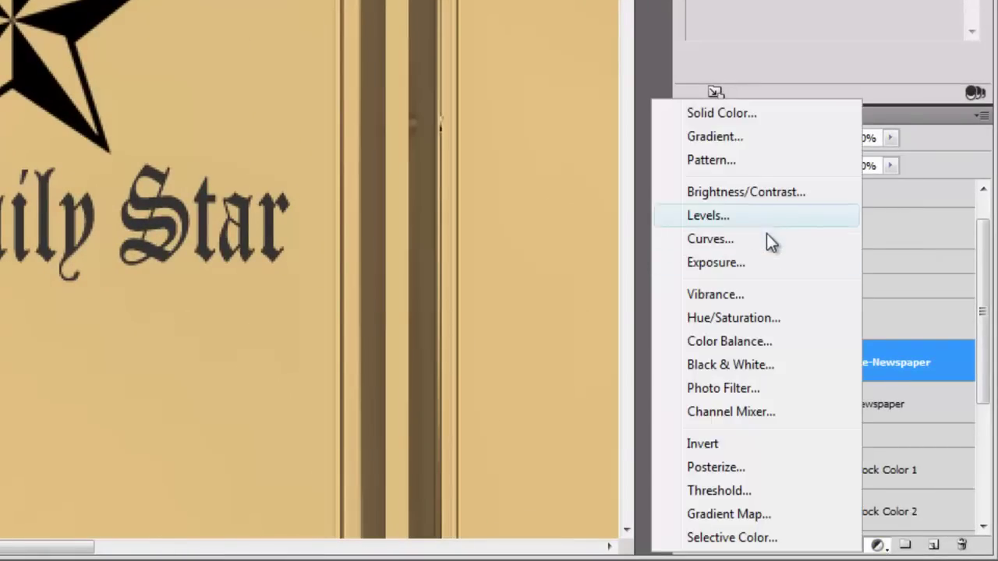
click(756, 323)
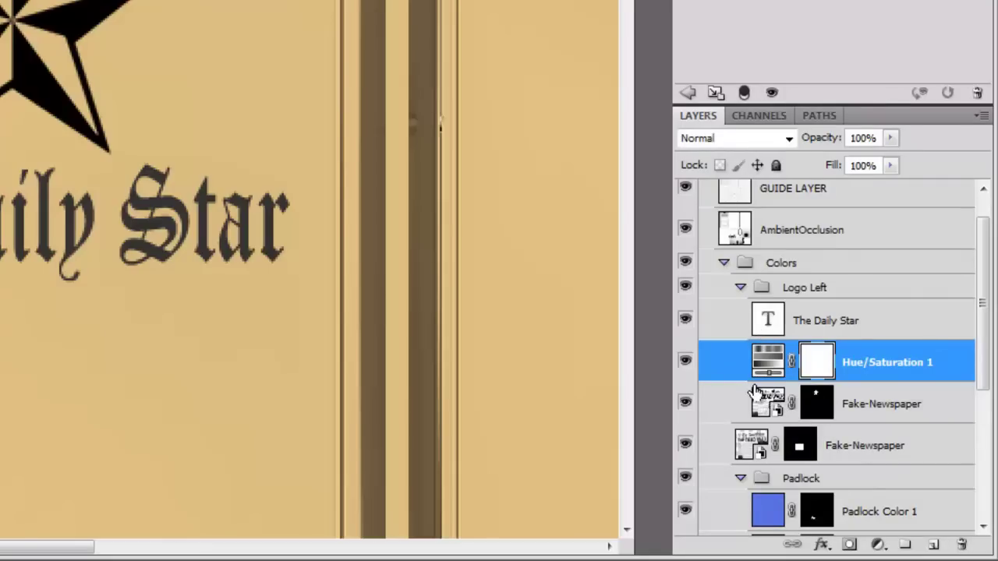
alt+click(769, 383)
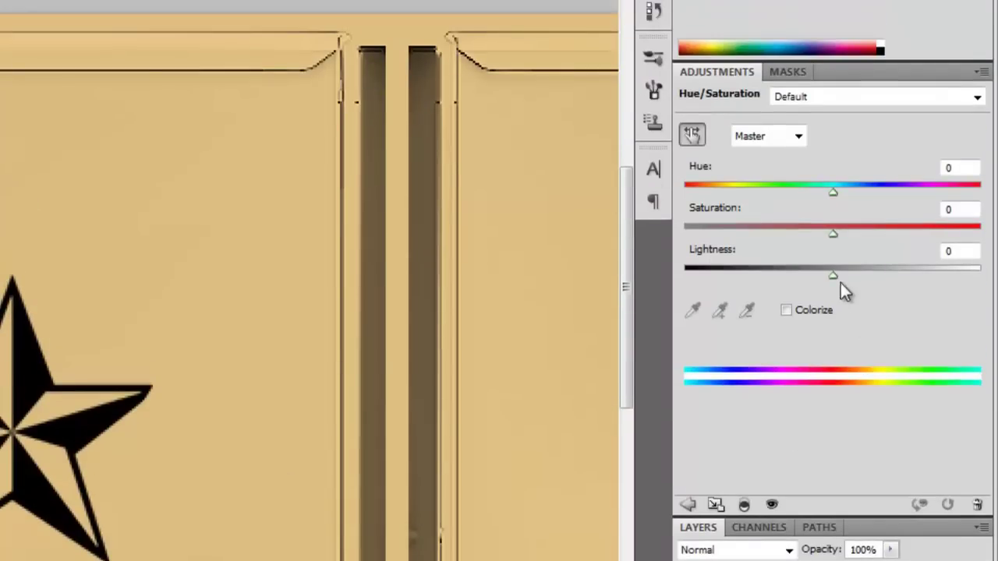
Set the star's Hue/Saturation adjustment to saturation -5 and lightness +28.
drag(832, 276, 879, 277)
mouse_move(833, 235)
mouse_down()
mouse_move(816, 235)
mouse_move(825, 236)
mouse_up()
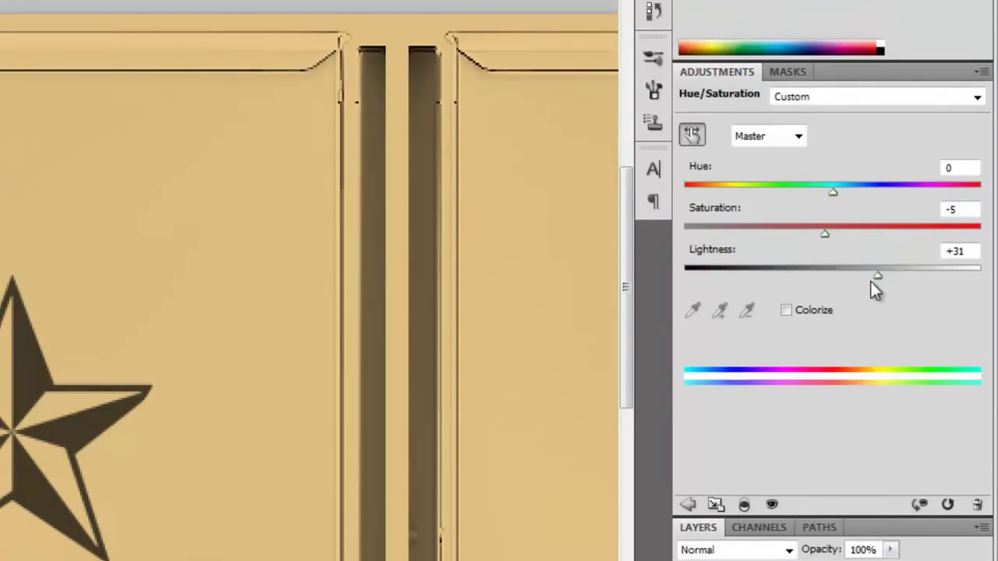
drag(873, 276, 867, 271)
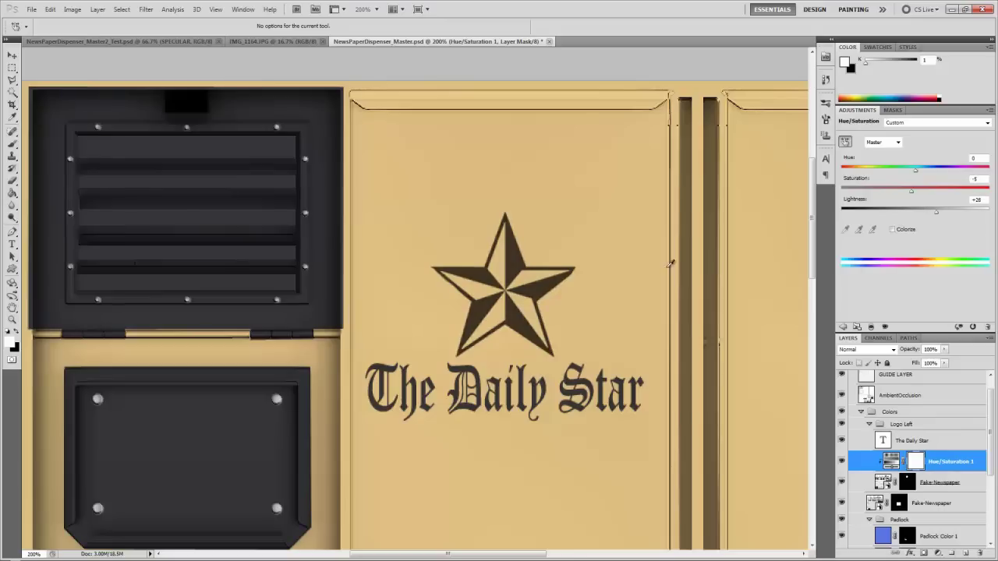
Duplicate the Logo Left group and place the copy on the second large tan panel, level with the original.
key(ctrl+minus)
key(v)
click(870, 424)
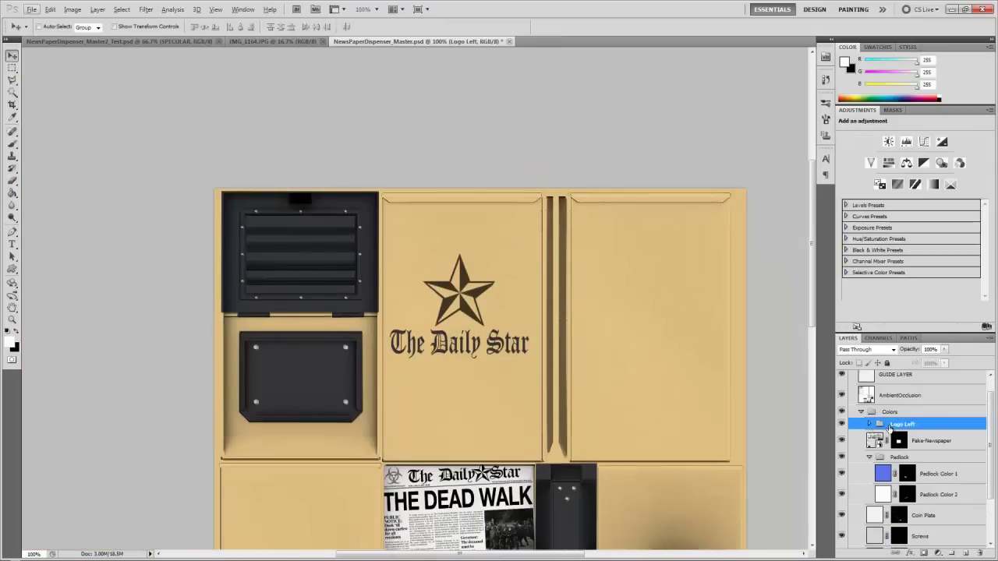
key(alt)
key(alt)
drag(457, 290, 647, 299)
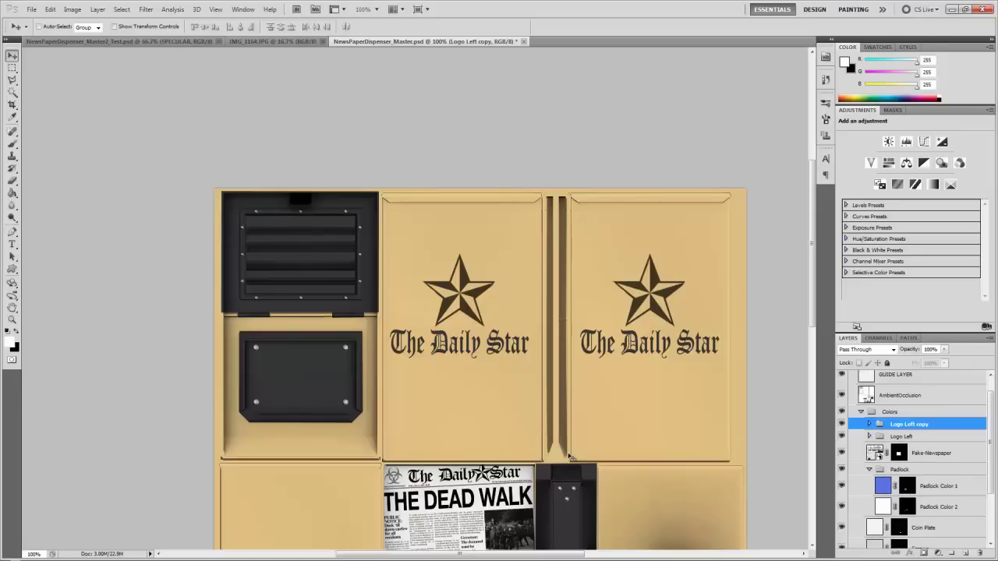
Duplicate The Daily Star text layer from the Logo Left copy group and place the duplicate above that group.
click(870, 424)
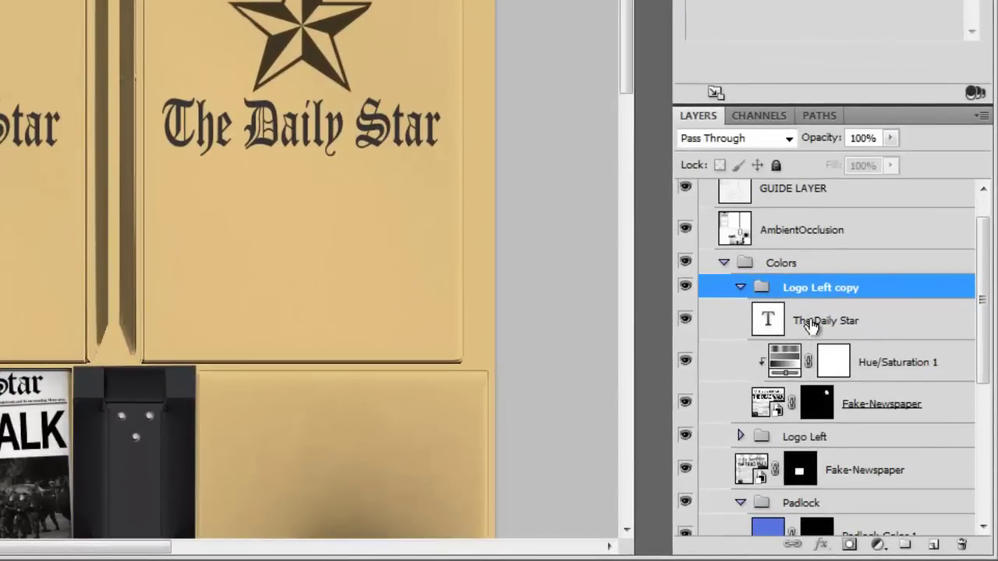
click(810, 326)
drag(810, 326, 819, 286)
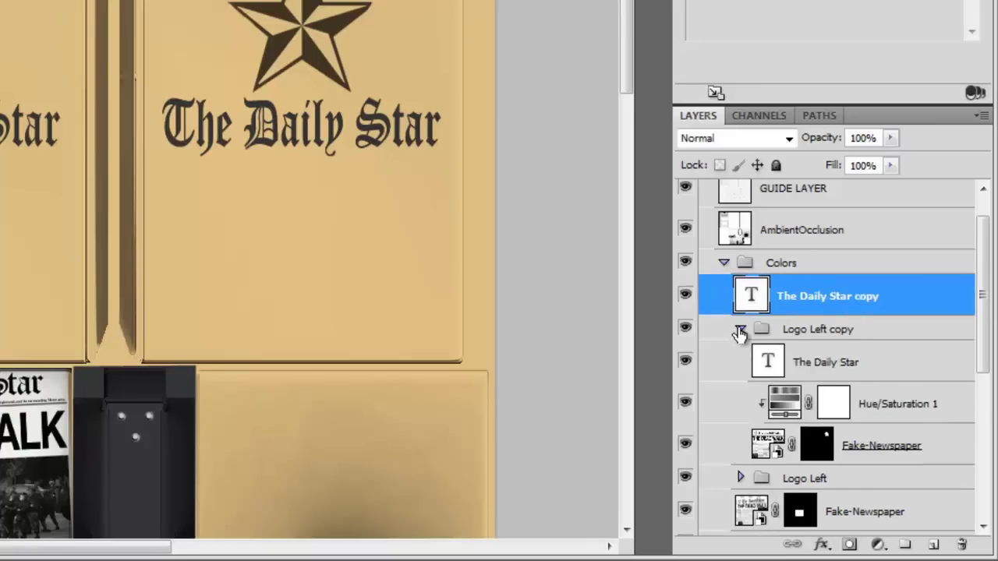
Collapse the Logo Left copy group and rename it "Logo Right".
click(740, 329)
double_click(842, 331)
drag(858, 330, 815, 352)
text(Right)
key(Return)
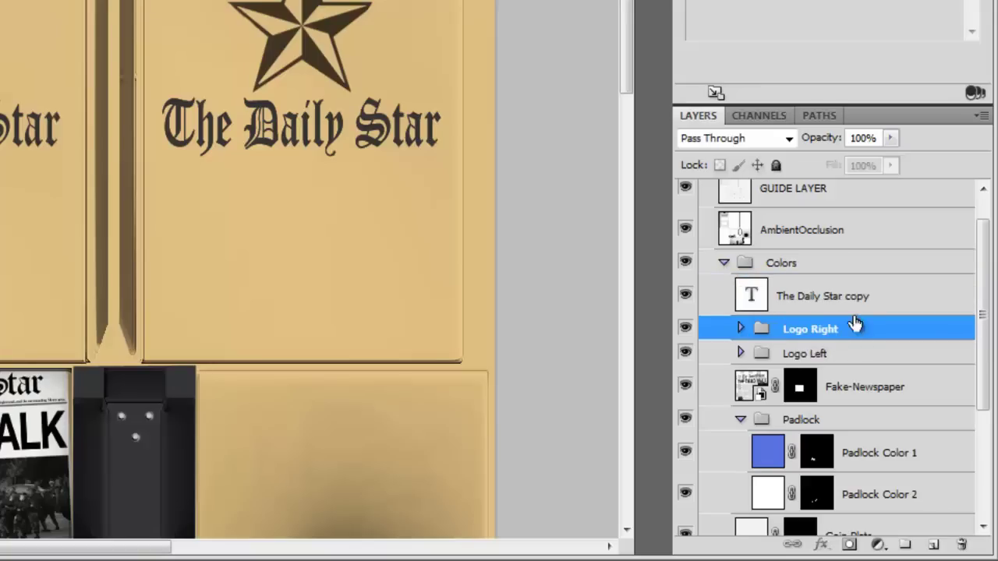
Rename The Daily Star copy text layer as "The Daily Star Front".
click(840, 301)
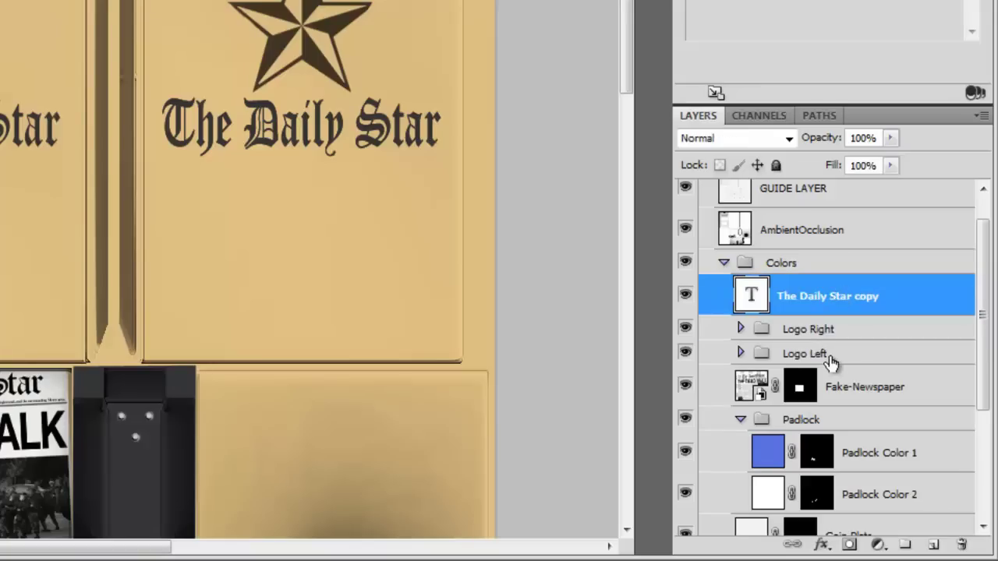
double_click(818, 301)
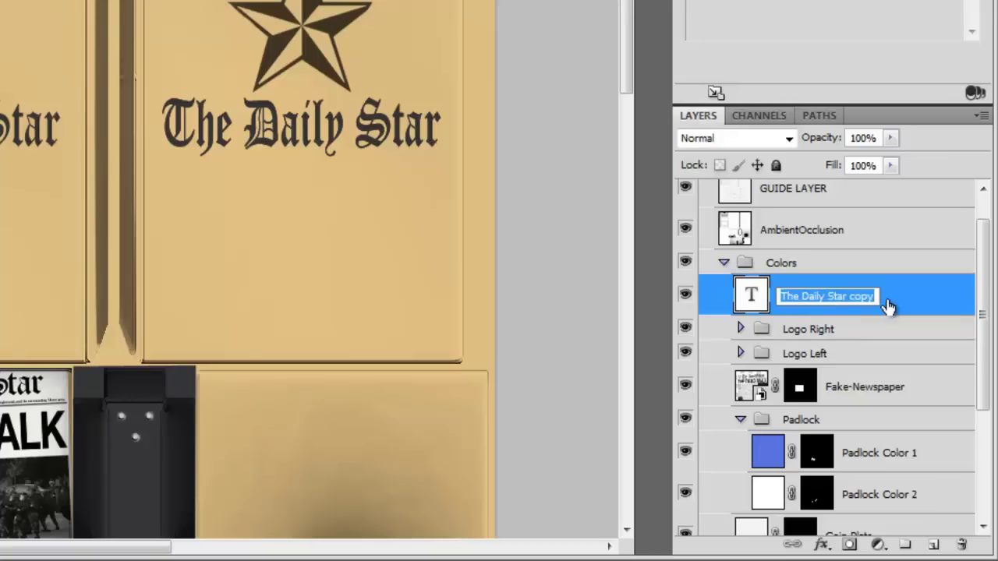
drag(878, 297, 849, 297)
text(Front)
key(Return)
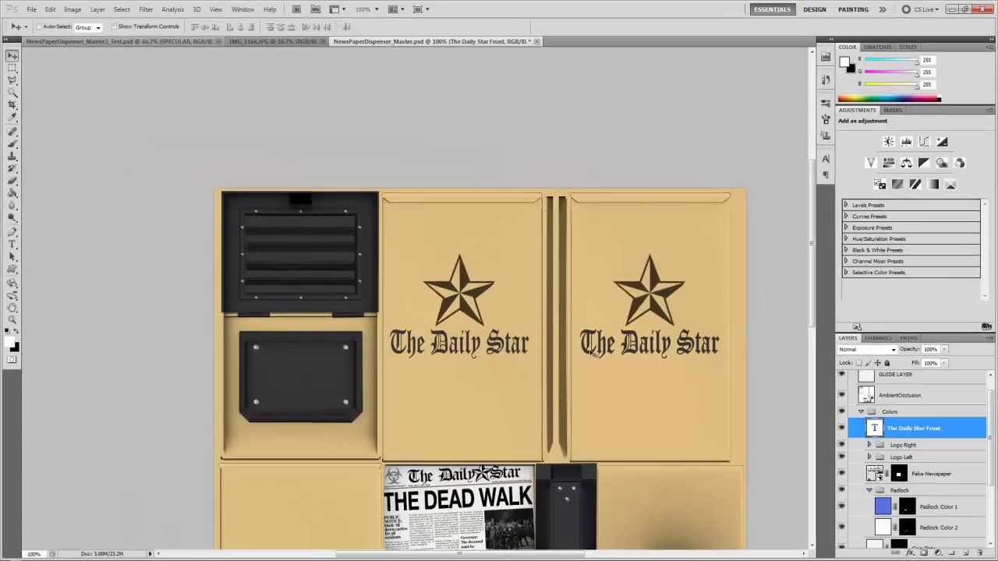
Move The Daily Star Front title onto the tan strip beneath the dark bolted window frame.
drag(411, 408, 251, 456)
key(ctrl+plus)
key(ctrl+plus)
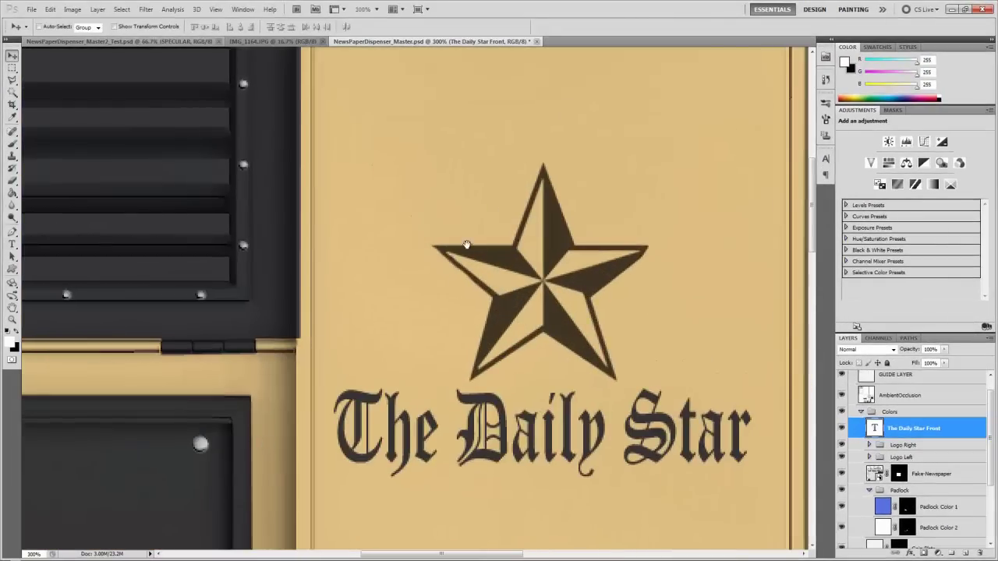
drag(545, 219, 607, 60)
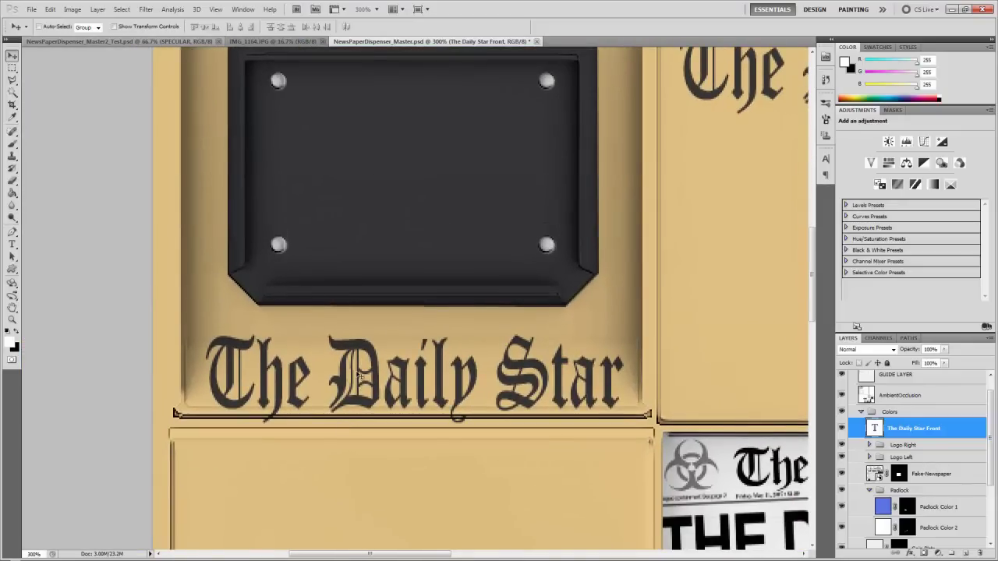
mouse_move(354, 392)
mouse_down()
mouse_move(354, 358)
mouse_move(351, 387)
mouse_up()
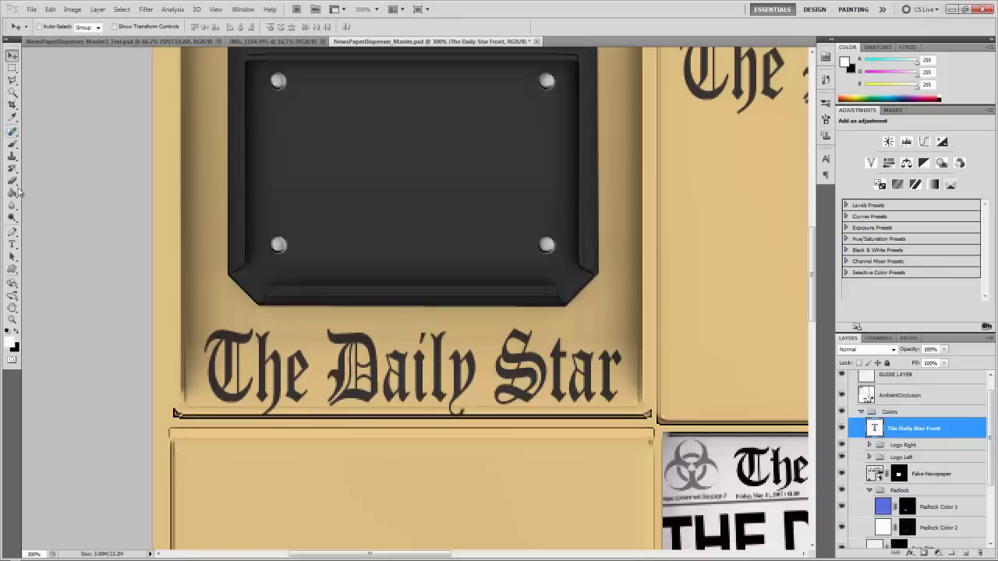
Set the front title's font size to 30 pt and recentre it on the strip beneath the window frame.
click(12, 244)
click(405, 388)
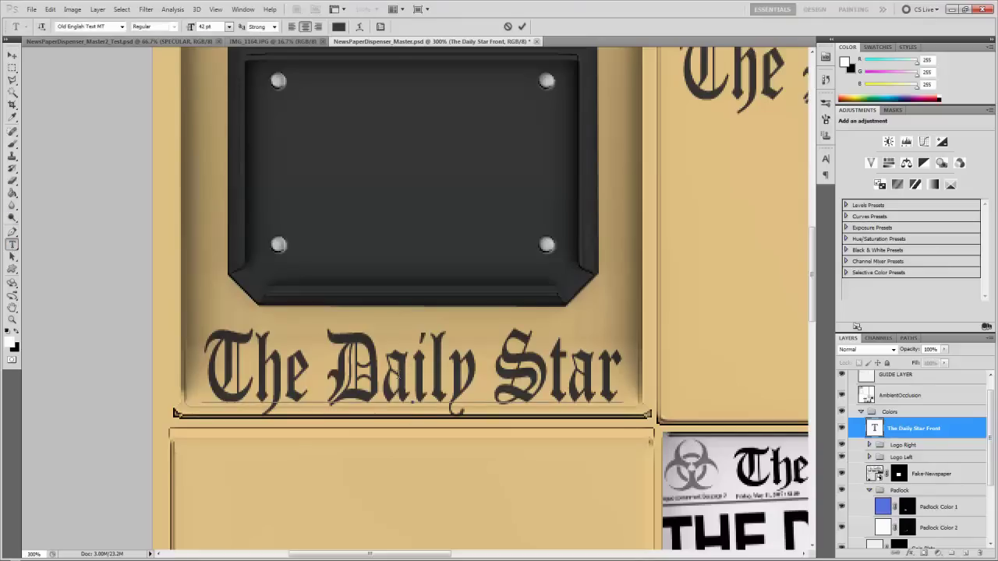
key(ctrl+a)
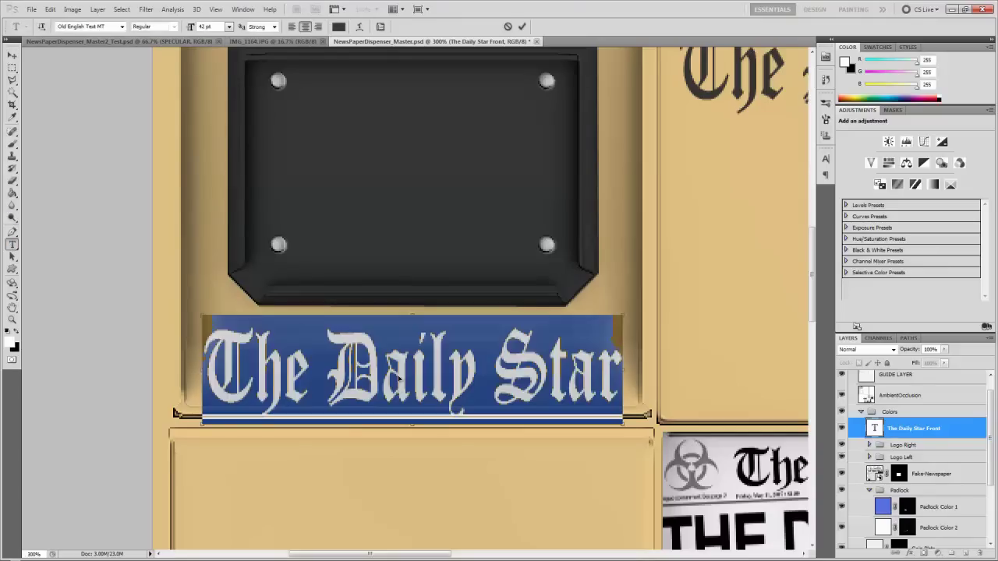
click(229, 27)
click(221, 172)
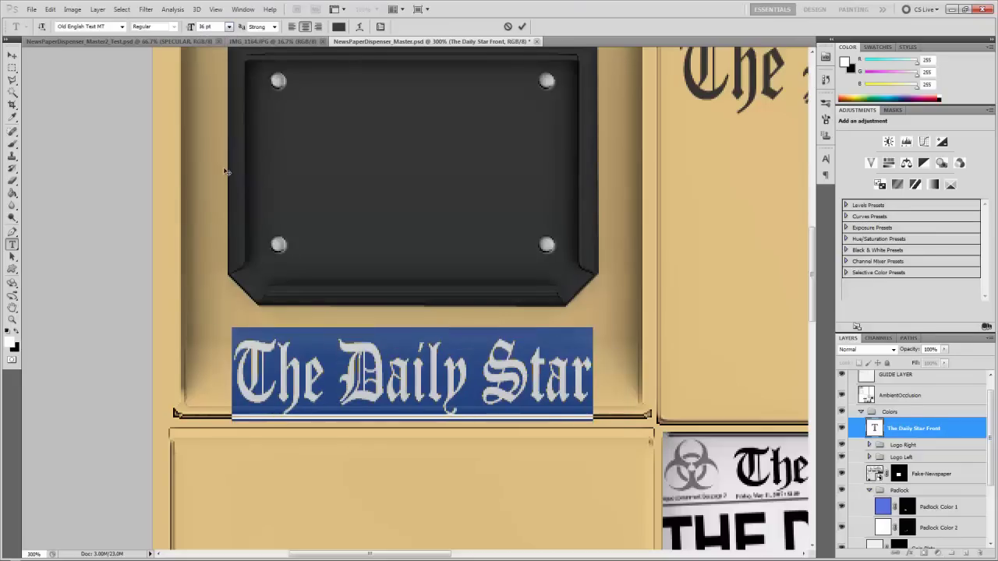
click(229, 27)
click(224, 162)
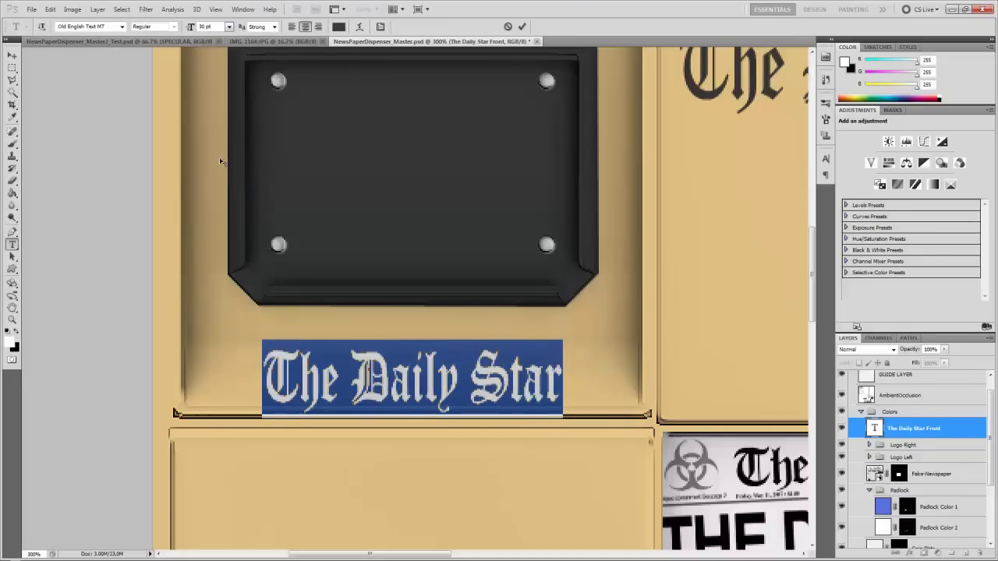
key(ctrl+Return)
key(v)
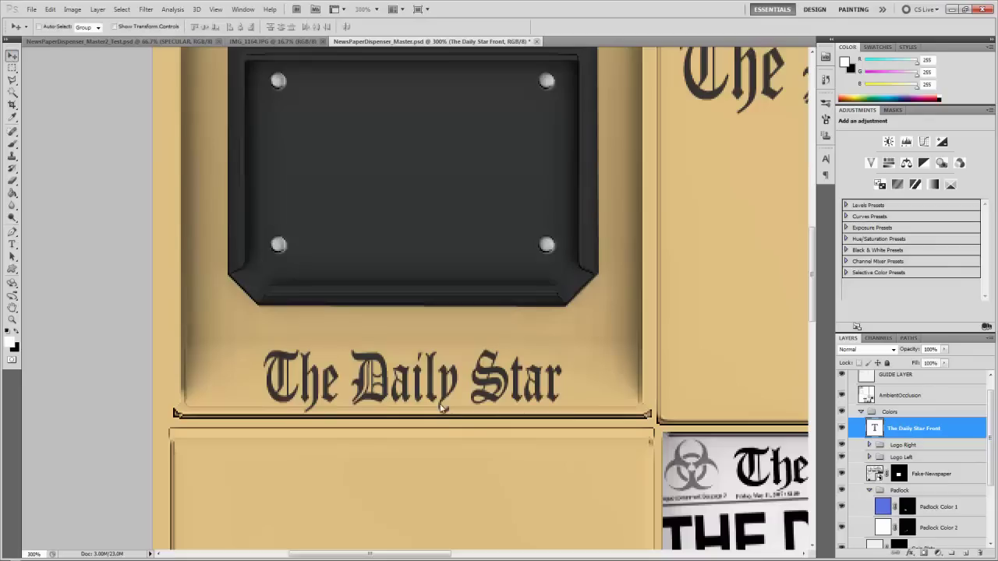
mouse_move(418, 386)
mouse_down()
mouse_move(418, 372)
mouse_move(424, 382)
mouse_up()
key(Right)
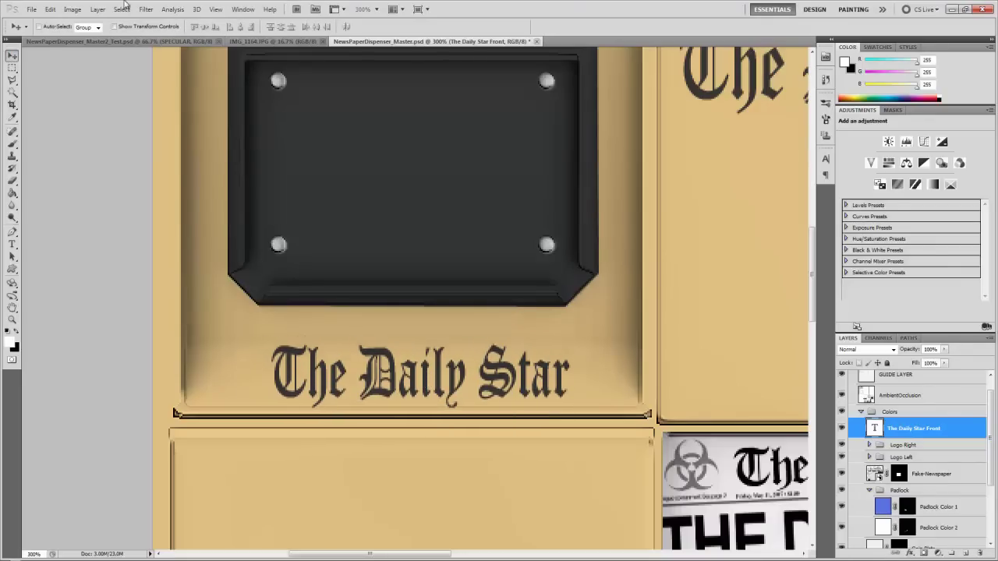
Set the front title's vertical scale to 100% and horizontal scale to 120%, and recentre it beneath the window frame.
click(11, 244)
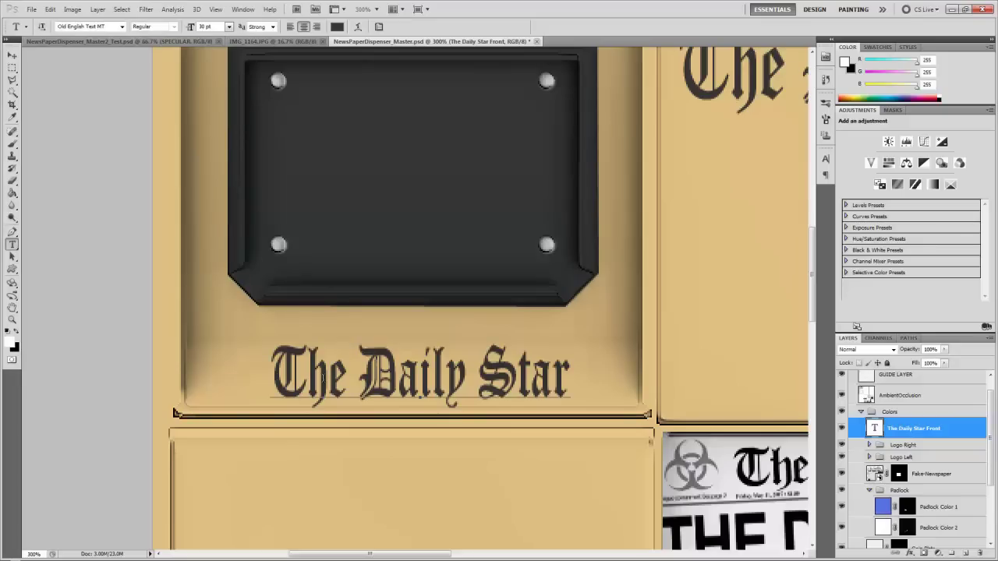
triple_click(322, 382)
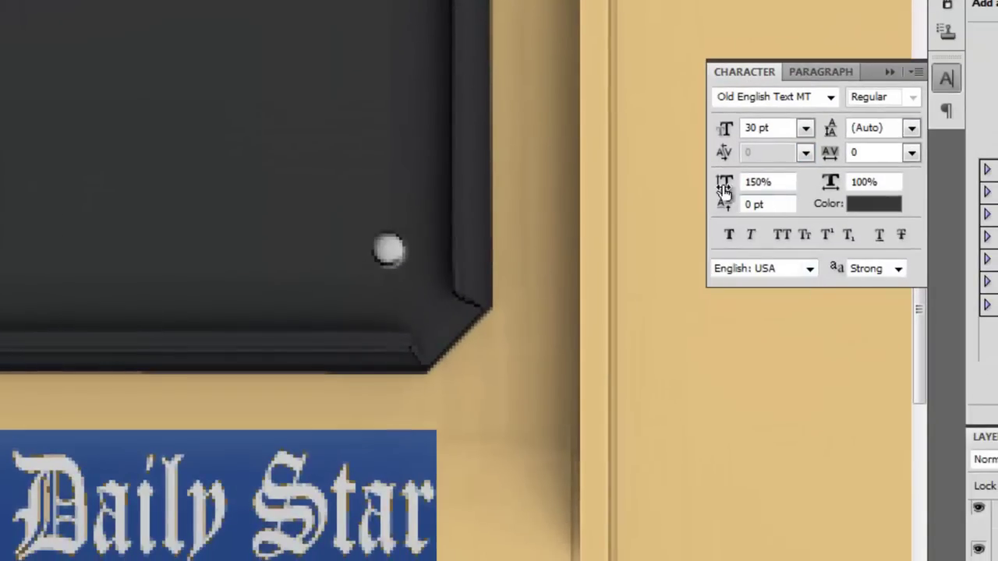
drag(722, 191, 675, 225)
drag(832, 187, 855, 189)
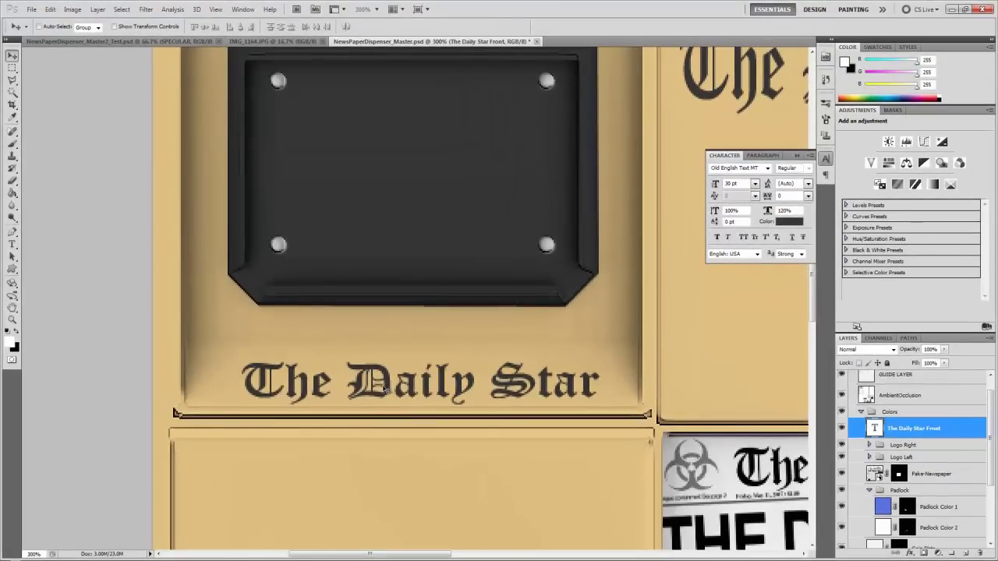
drag(385, 389, 380, 388)
key(ctrl+minus)
key(ctrl+minus)
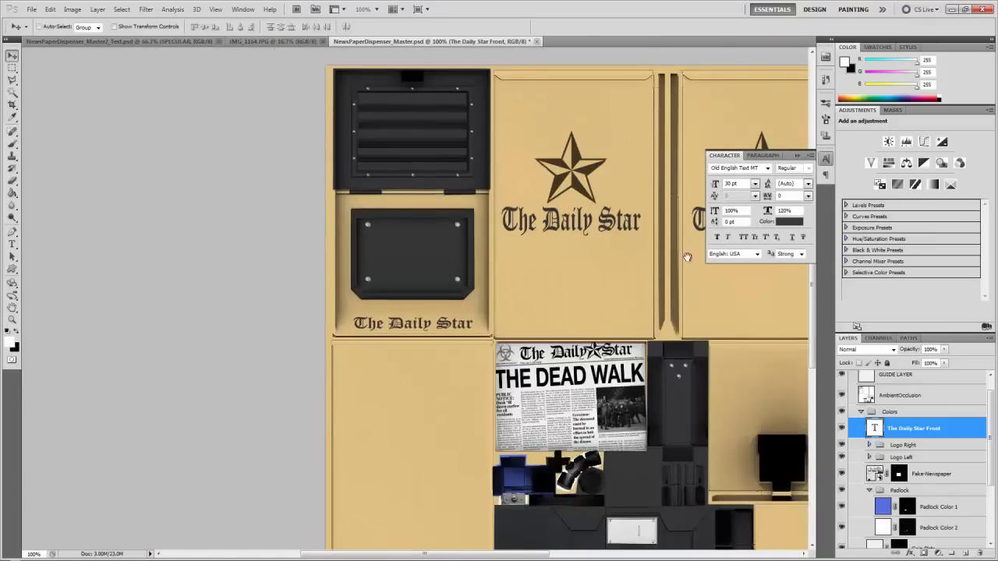
click(798, 156)
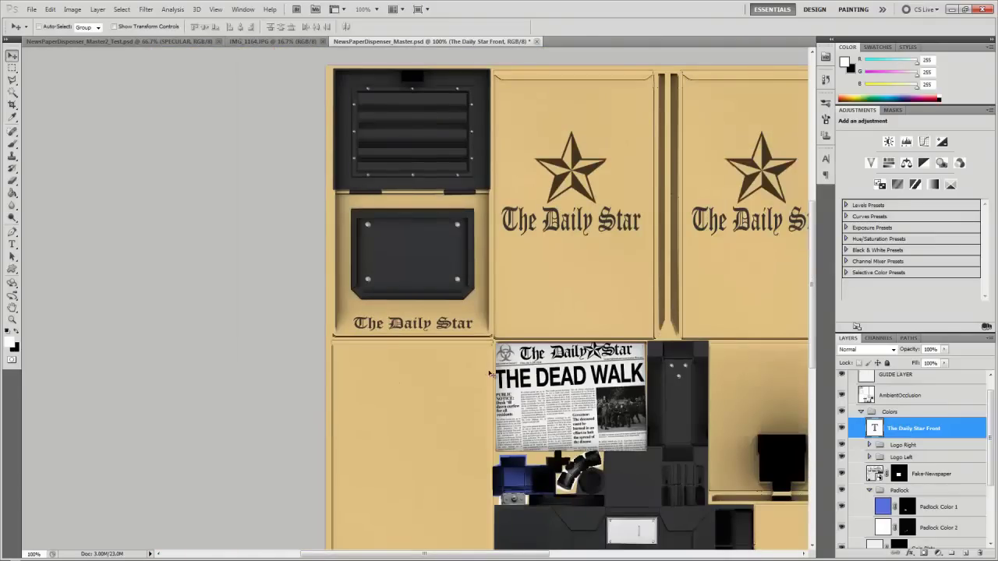
Start a new text layer on the white coin plate, using the Arial font at 6 pt.
key(ctrl+minus)
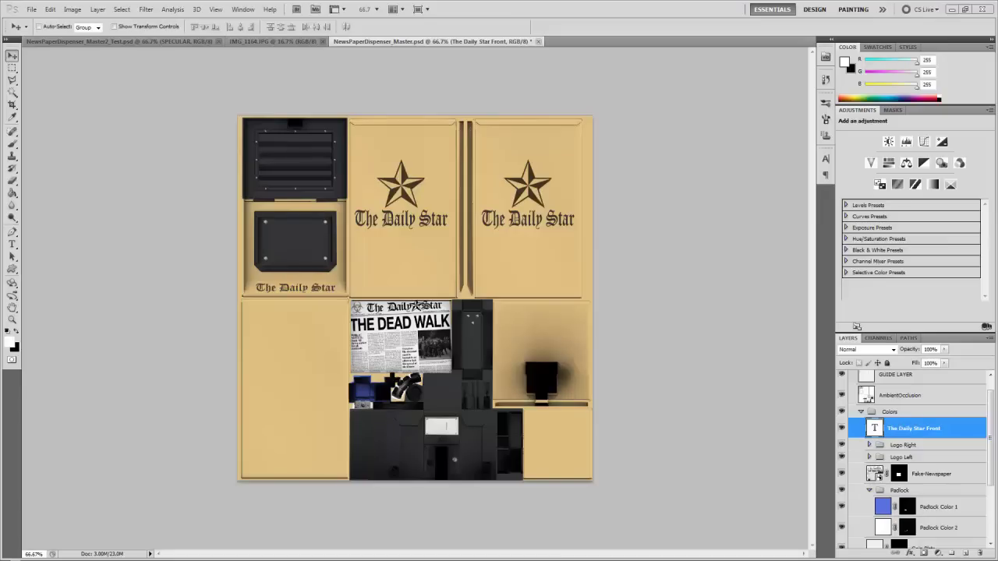
key(ctrl+plus)
key(ctrl+plus)
key(ctrl+plus)
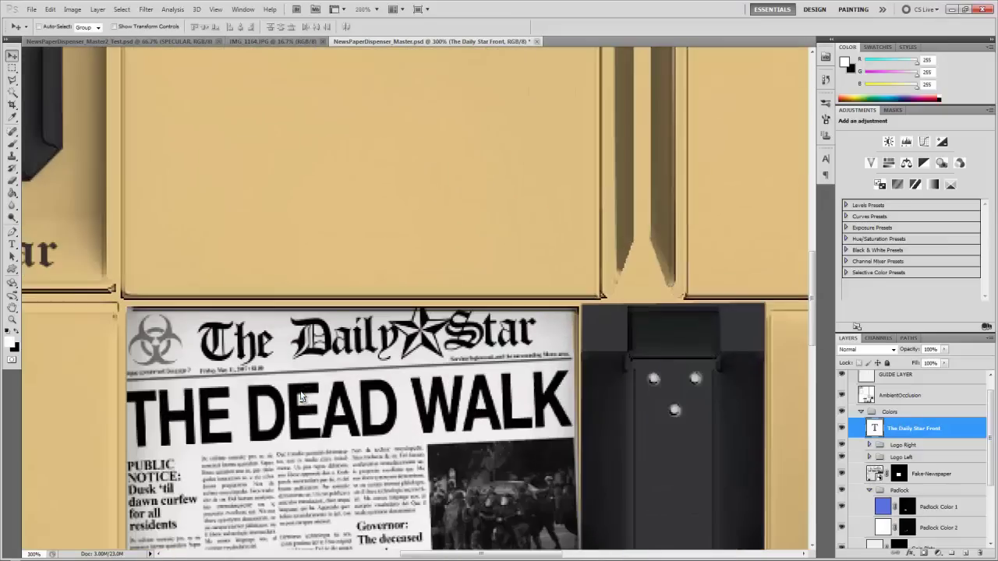
scroll(300, 397, down, 10)
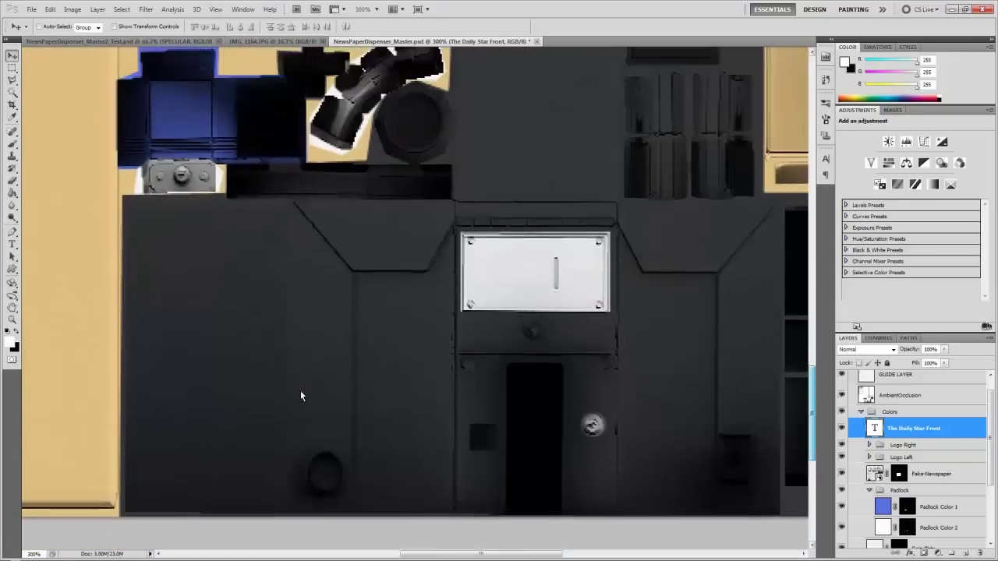
key(ctrl+plus)
key(ctrl+plus)
key(ctrl+plus)
scroll(300, 396, right, 5)
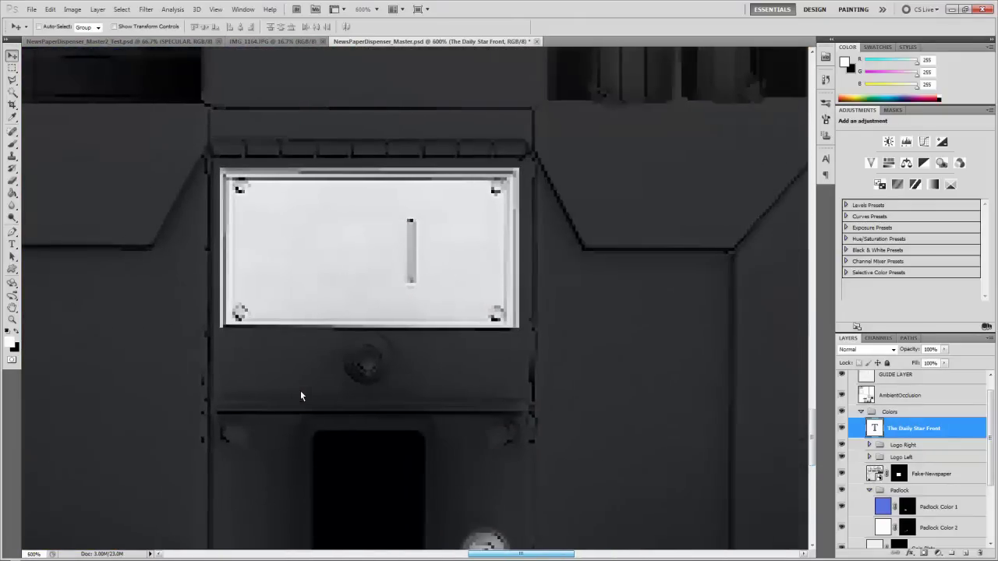
key(ctrl+plus)
key(ctrl+plus)
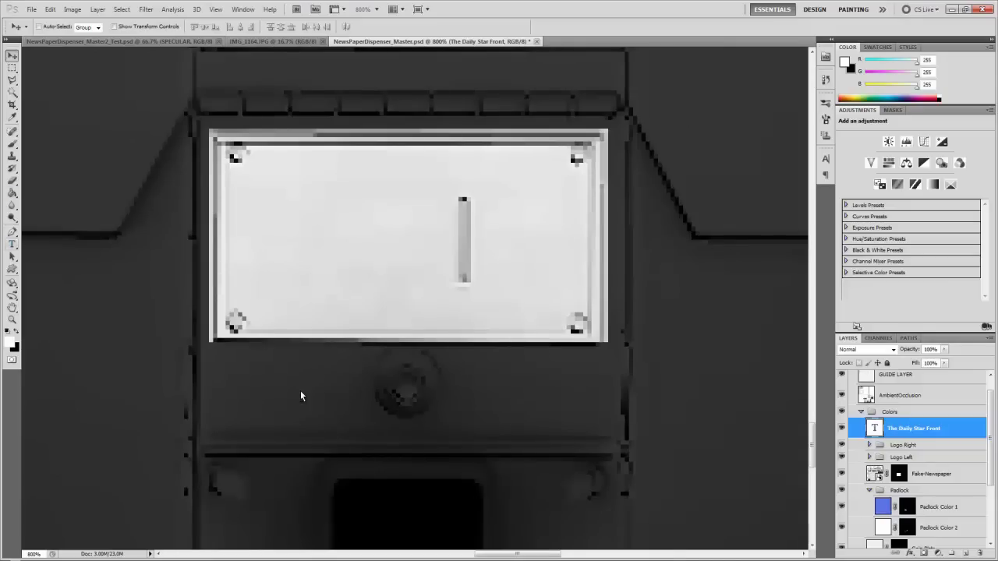
key(t)
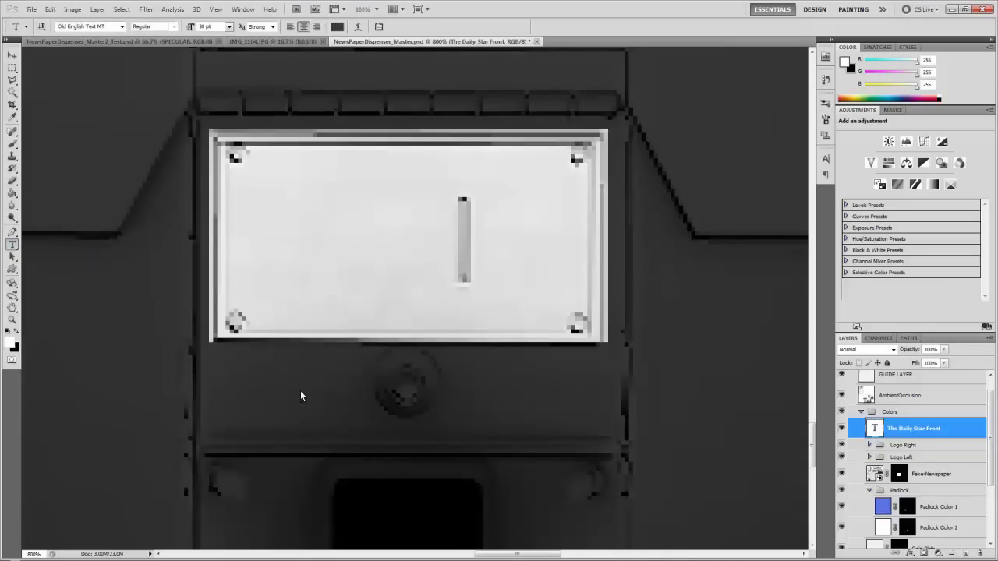
click(306, 314)
click(229, 27)
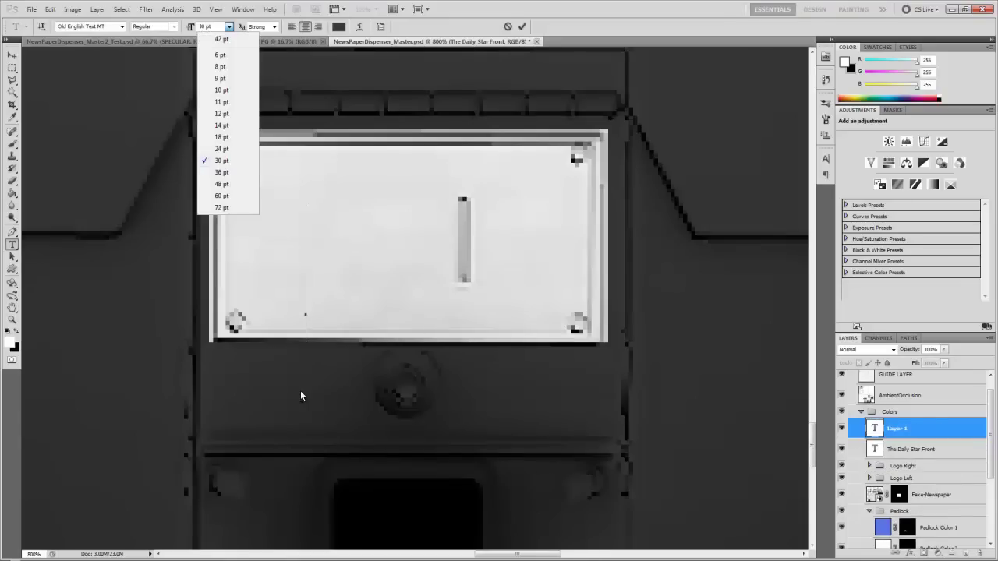
key(Return)
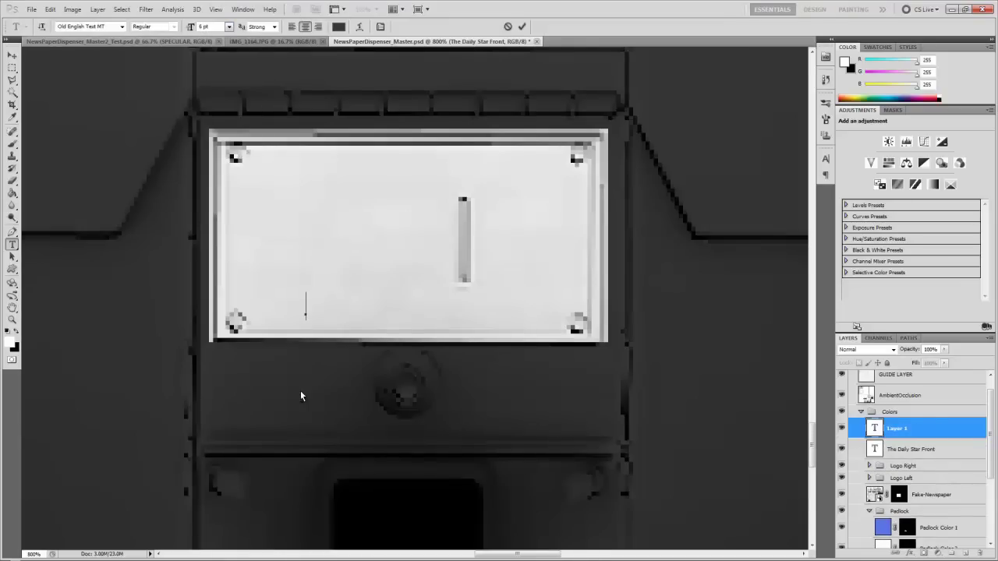
click(122, 27)
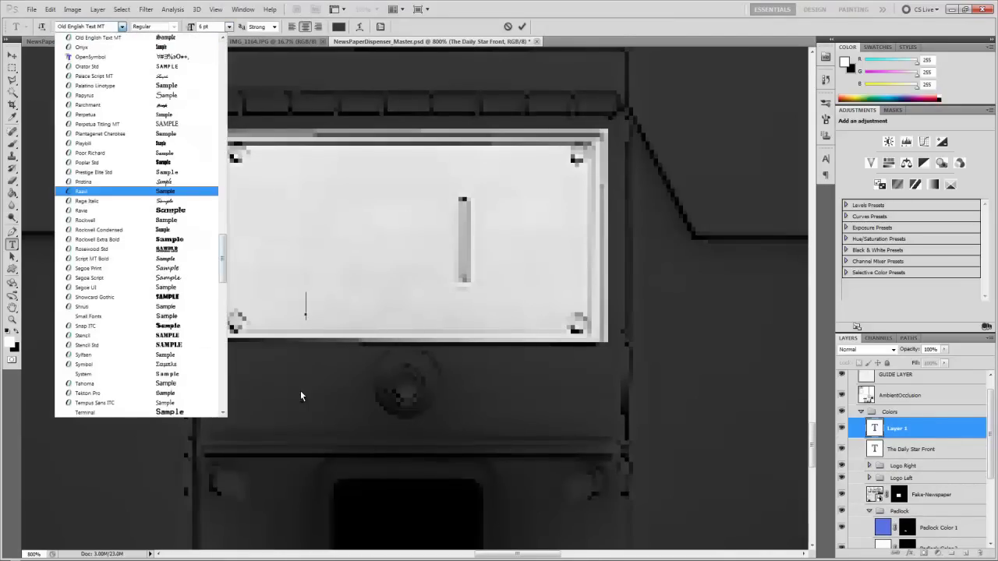
drag(223, 259, 223, 67)
click(81, 66)
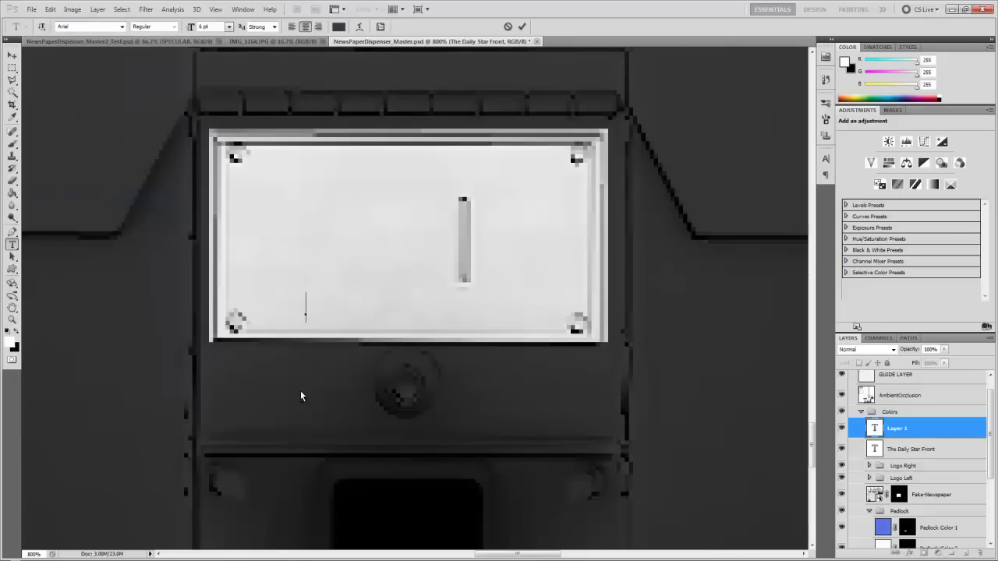
Enter "QUARTERS ONLY" and centre the text along the coin plate's lower edge, between the two screws.
text(QUARTERS ONLY)
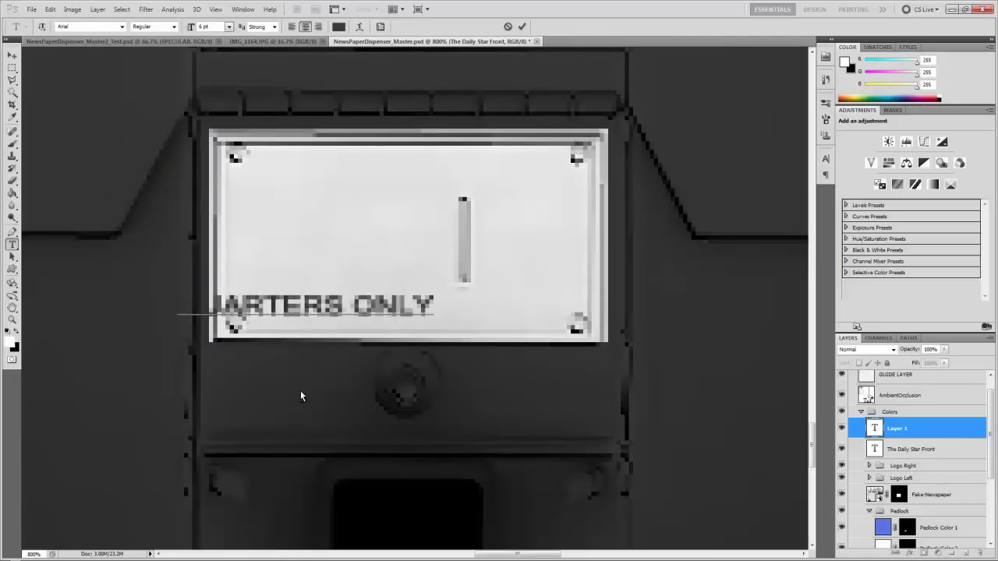
key(ctrl+a)
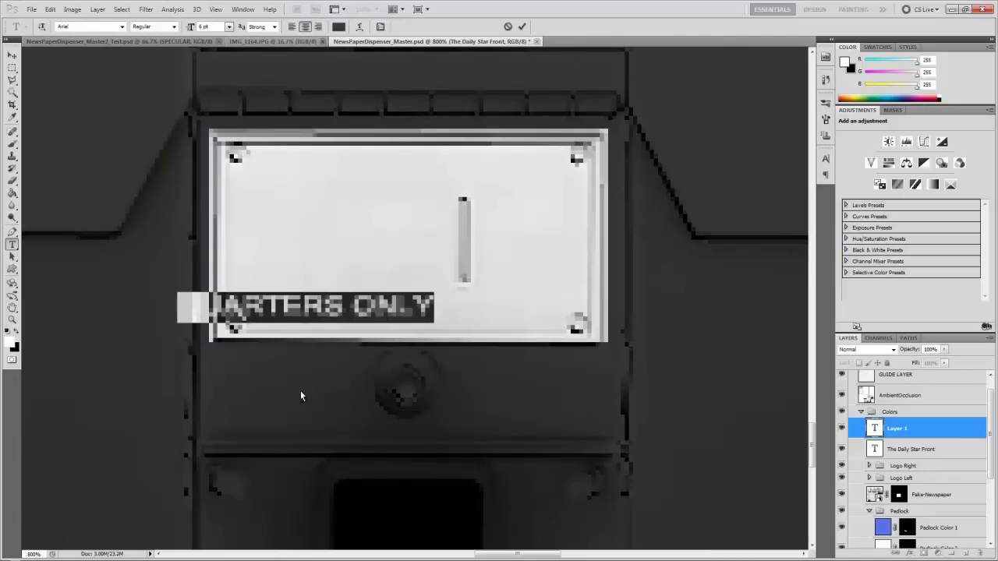
key(ctrl+Return)
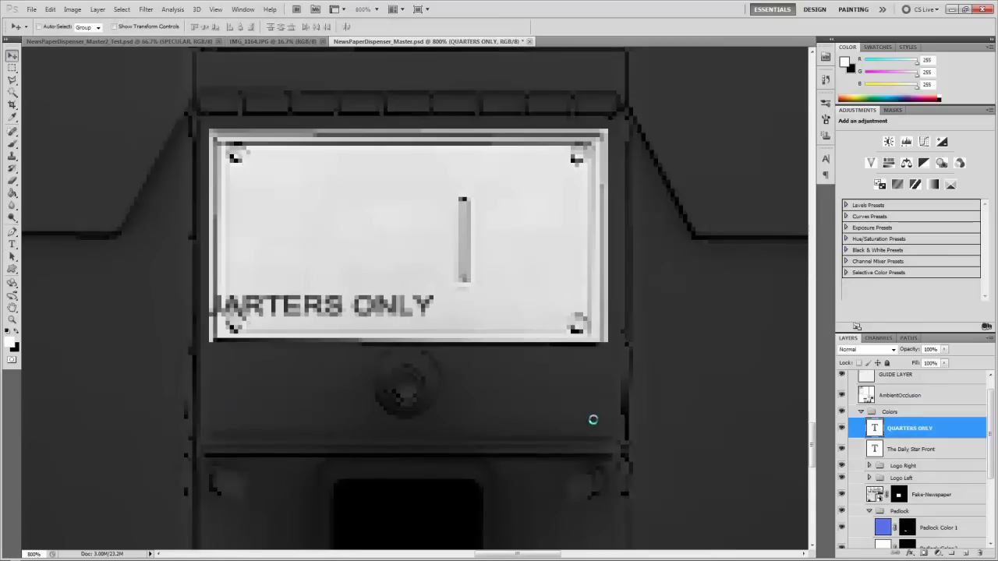
mouse_move(271, 265)
mouse_down()
mouse_move(465, 272)
mouse_move(371, 265)
mouse_up()
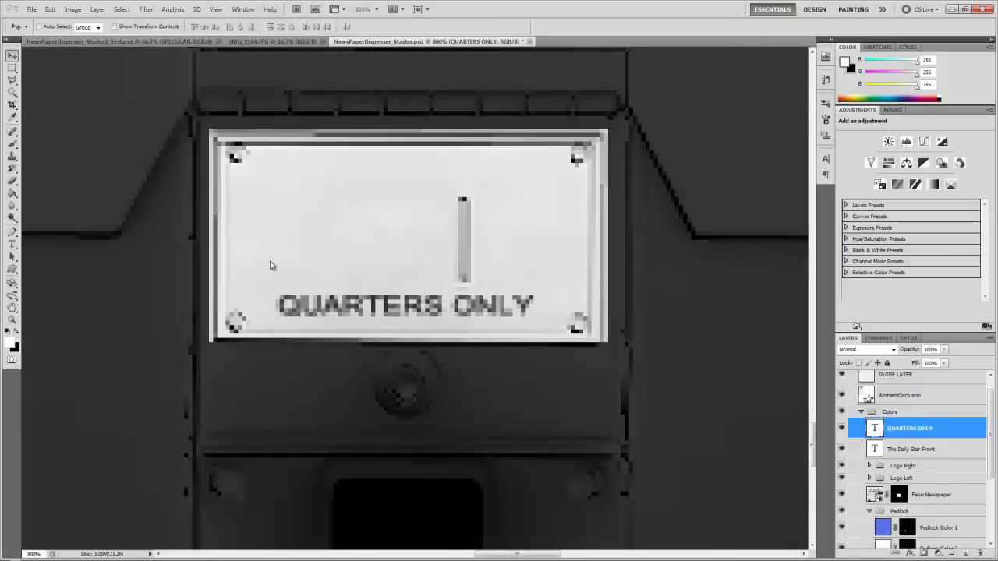
key(Down)
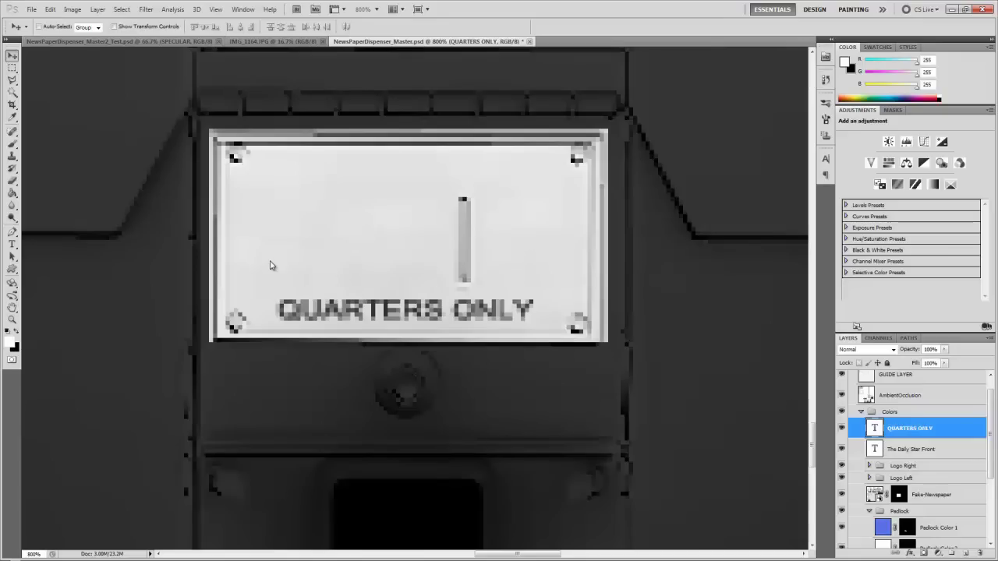
Add a ".50 DAILY" text layer and place it near the coin plate's upper edge, left-aligned with "QUARTERS ONLY".
key(t)
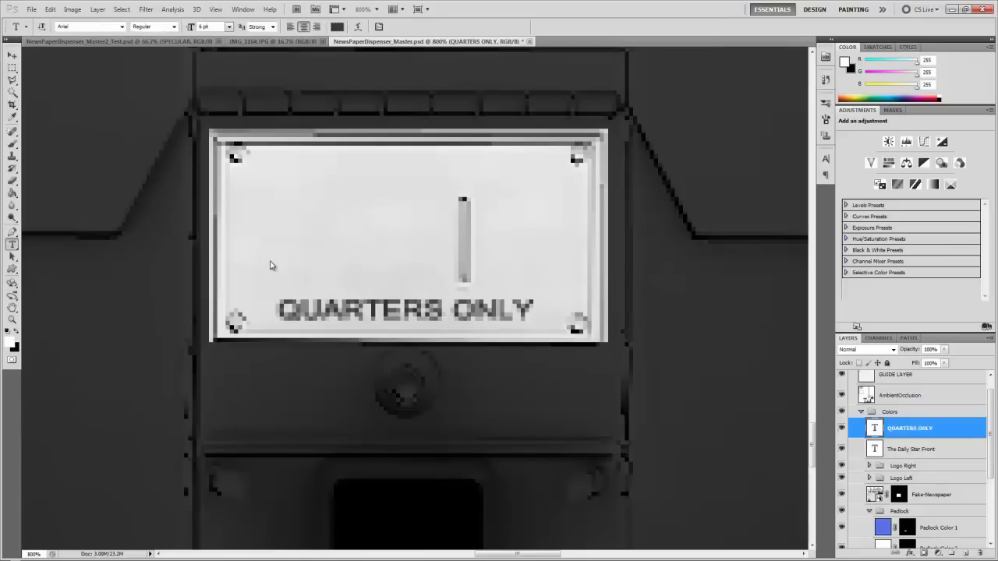
click(246, 270)
text(.50)
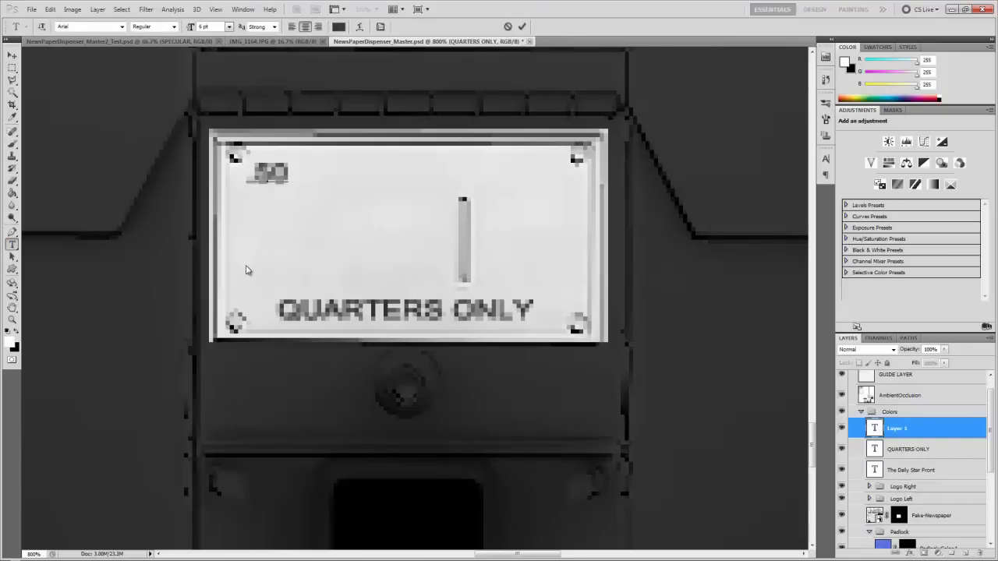
text( Doll)
key(BackSpace)
key(BackSpace)
key(BackSpace)
text(AILY)
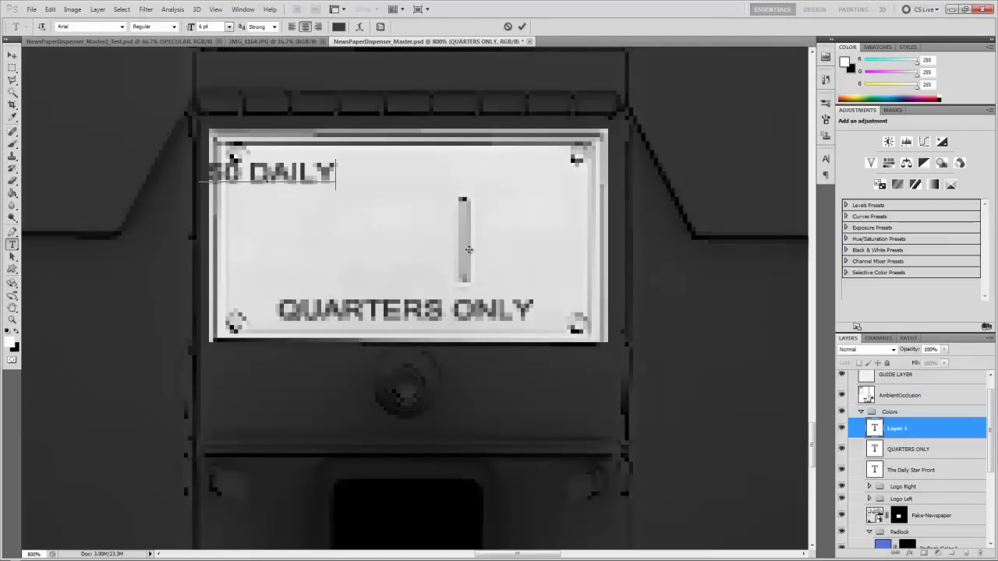
click(11, 55)
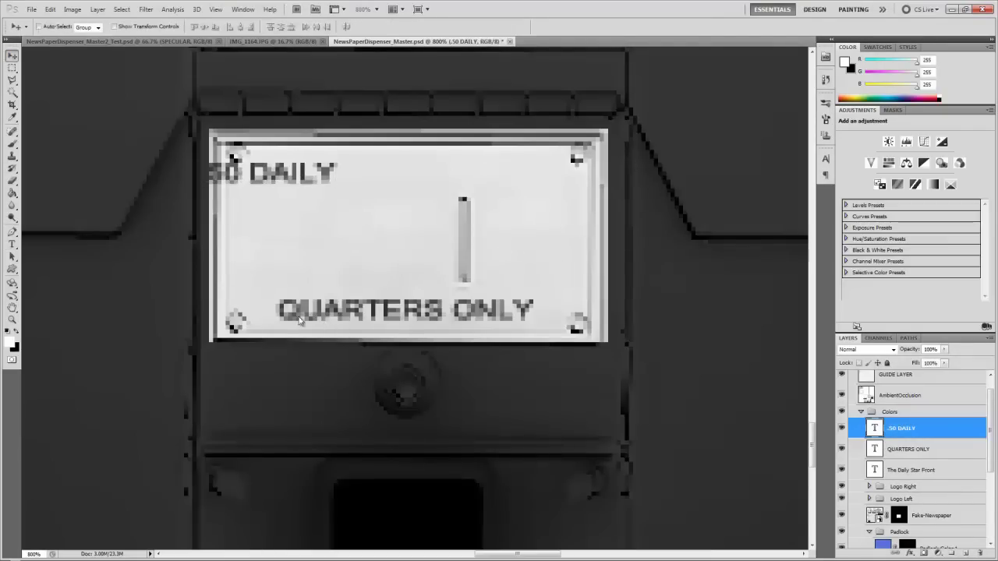
drag(282, 294, 357, 294)
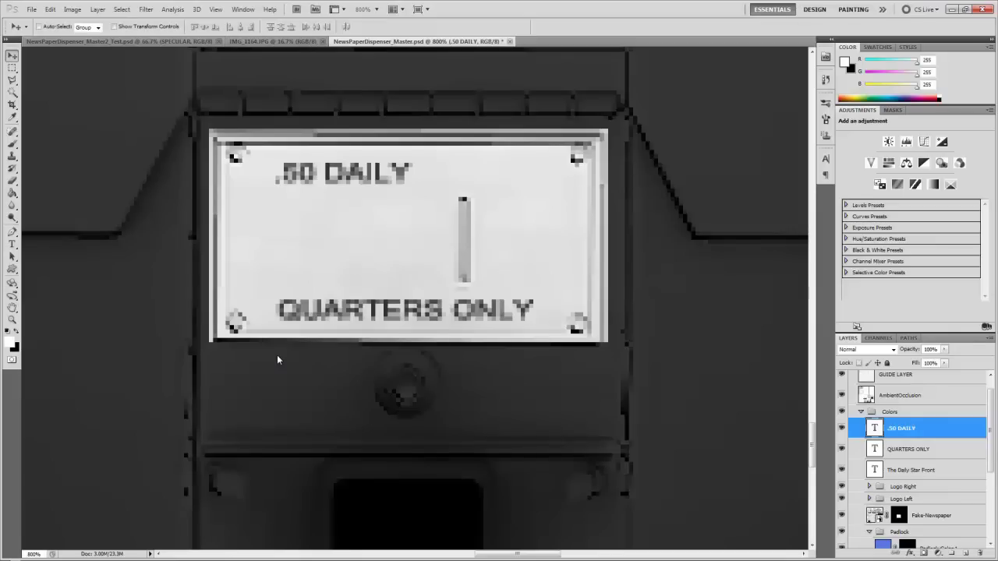
Duplicate the ".50 DAILY" text directly below itself and change the copy to "$1.50 SUNDAY".
drag(339, 171, 341, 222)
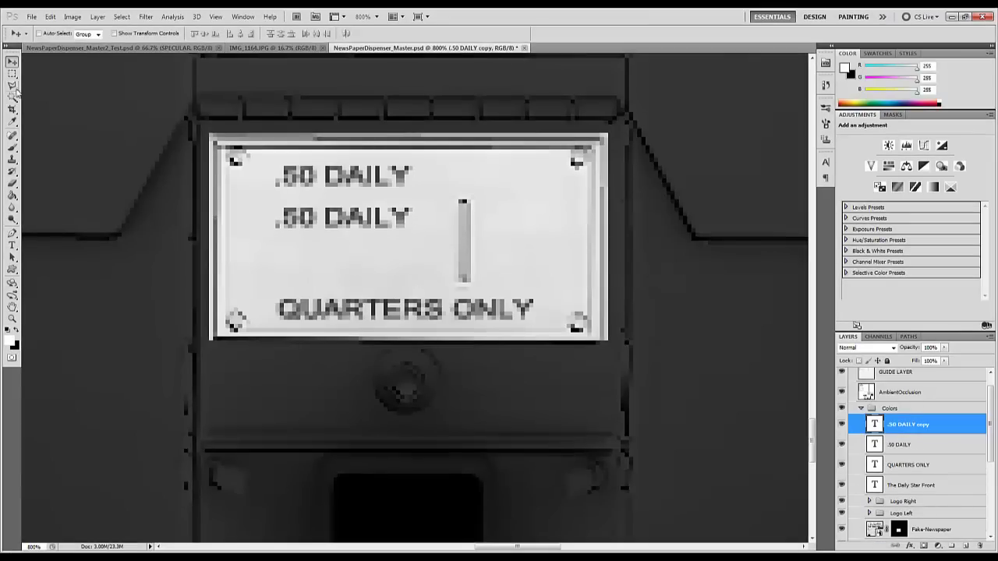
click(12, 244)
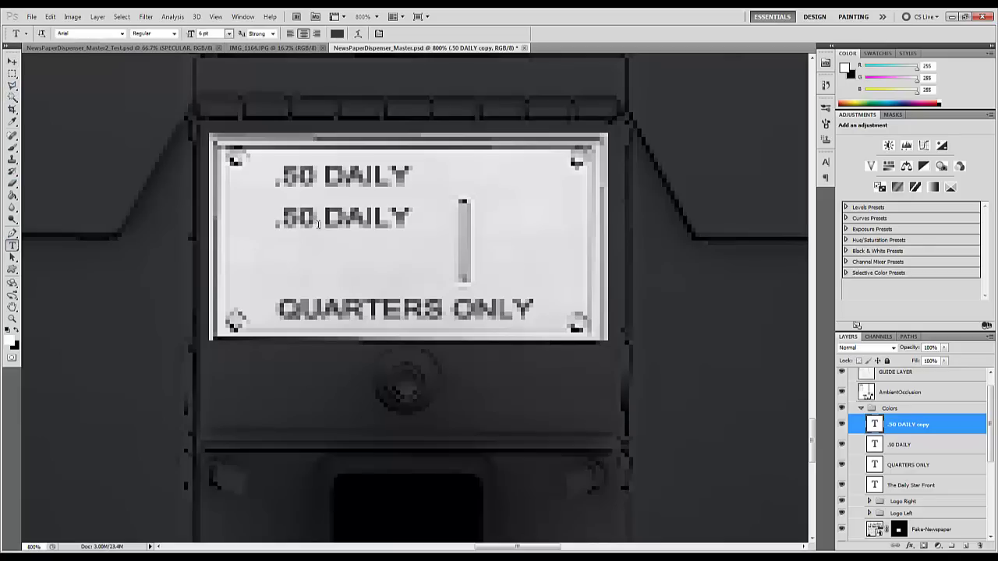
click(325, 218)
key(ctrl+a)
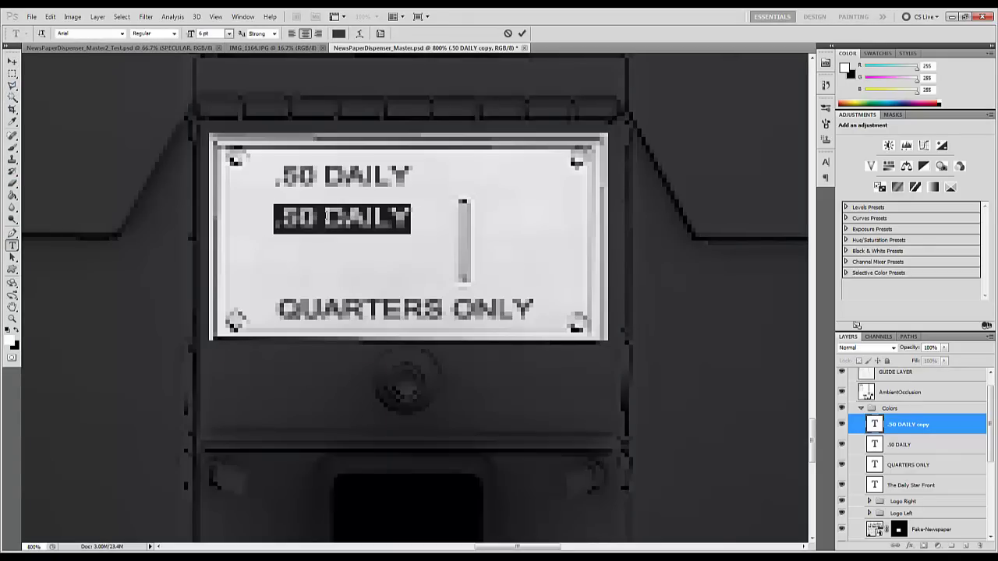
text($1.50)
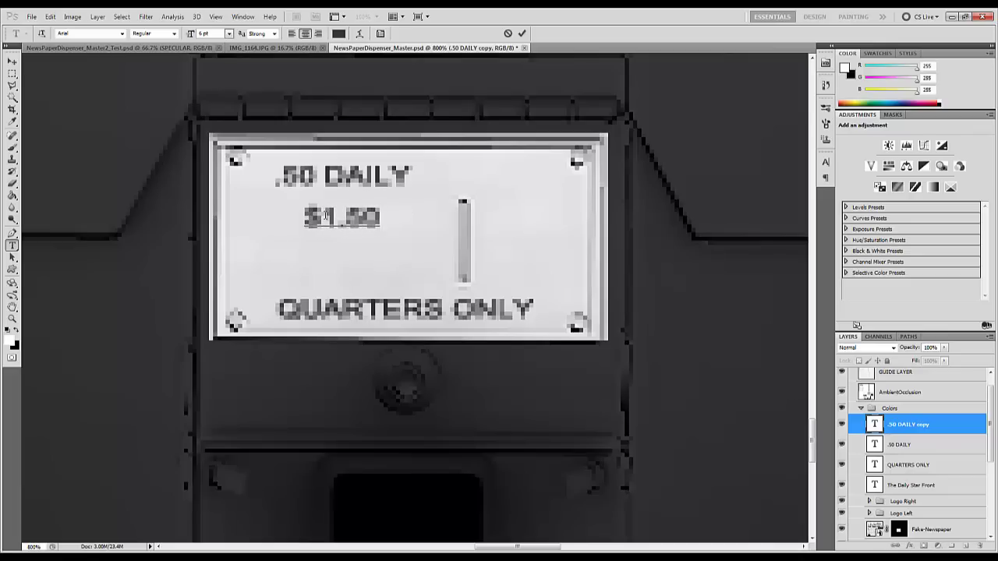
text( SUNDAY)
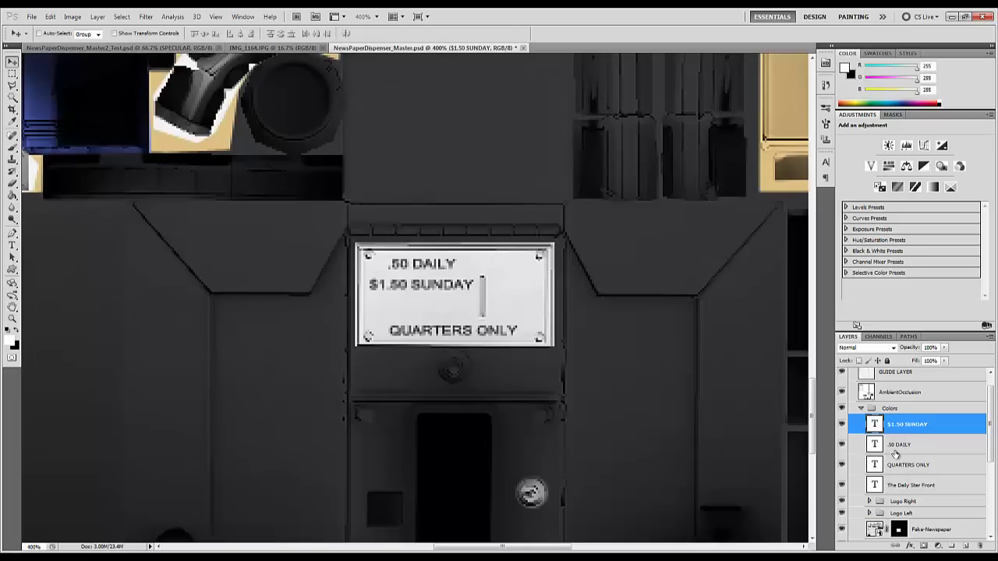
Group the "$1.50 SUNDAY", ".50 DAILY" and "QUARTERS ONLY" layers and name the group "Coin Plate Text".
key(ctrl+plus)
key(ctrl+plus)
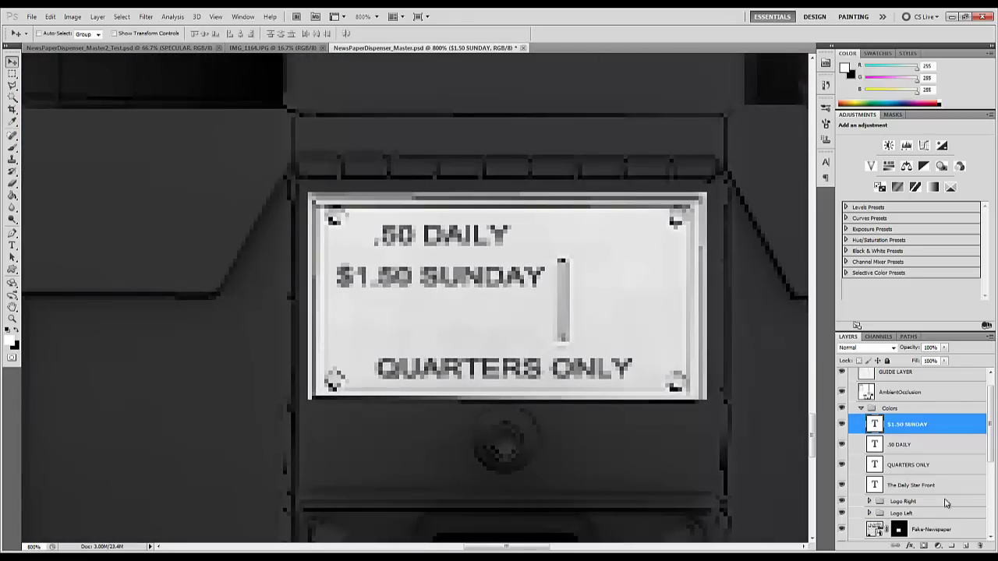
shift+click(897, 467)
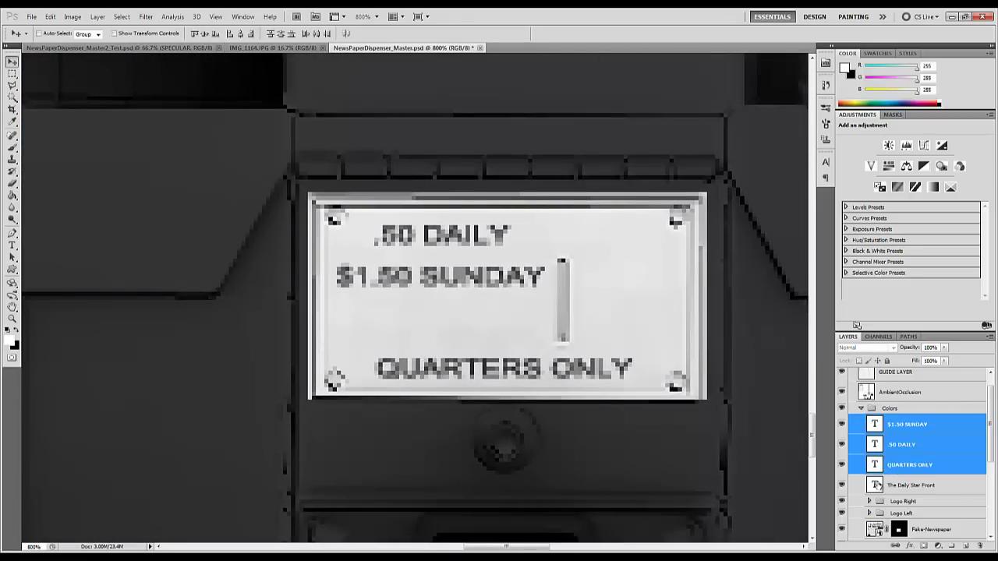
key(ctrl+g)
double_click(903, 421)
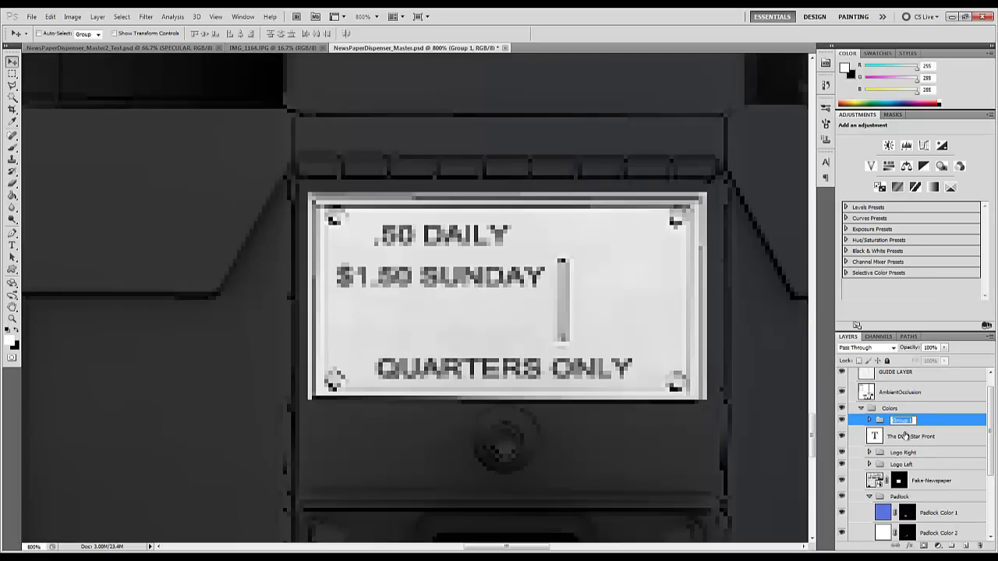
text(Coin Plate Text)
key(Return)
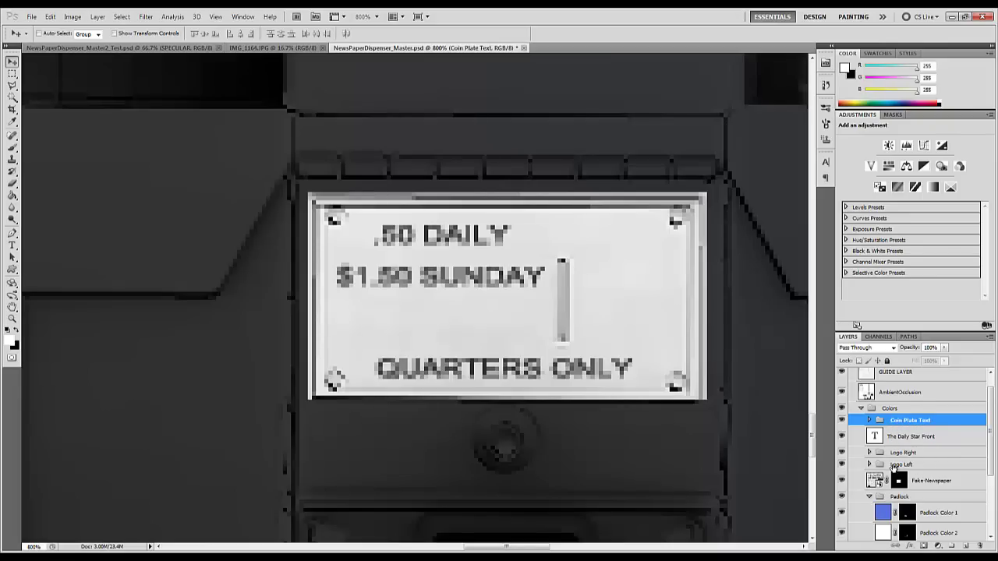
Group Coin Plate Text, The Daily Star Front, Logo Right and Logo Left together and name the group "Text/Logos".
shift+click(894, 467)
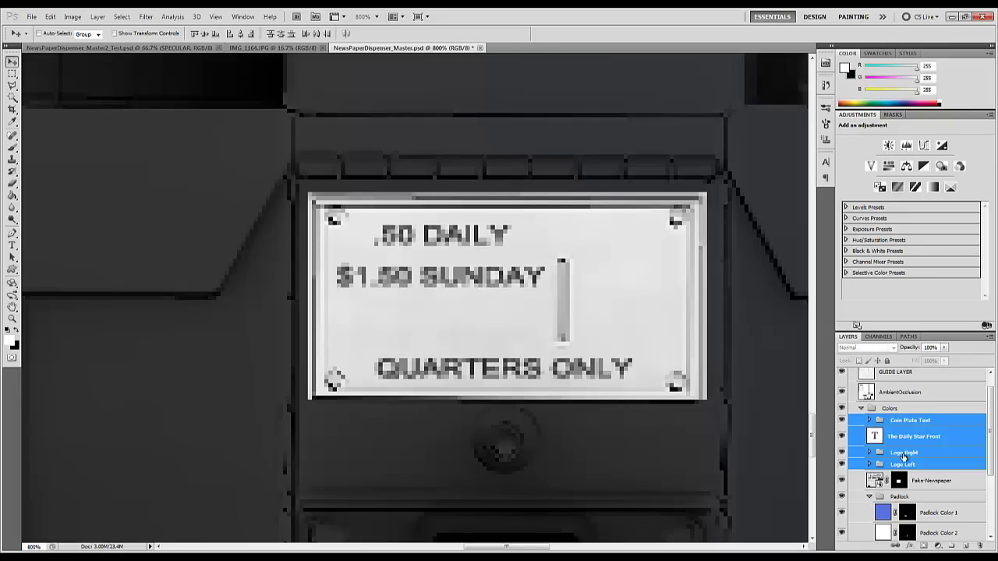
key(ctrl+g)
double_click(901, 420)
text(Text/Logos)
key(Return)
Save the texture file and switch to 3ds Max to view the updated texture on the newspaper dispenser model.
key(ctrl+0)
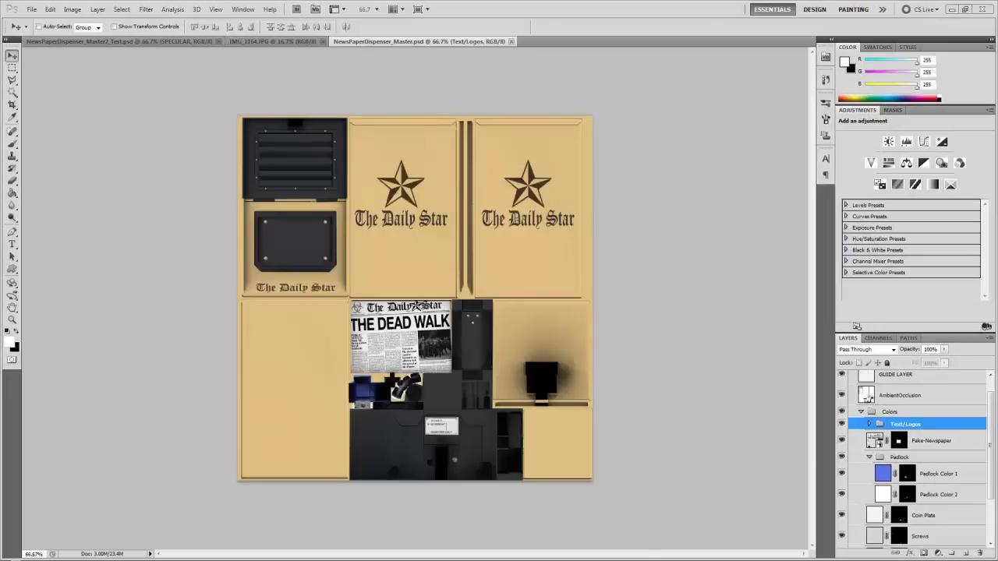
key(alt+Tab)
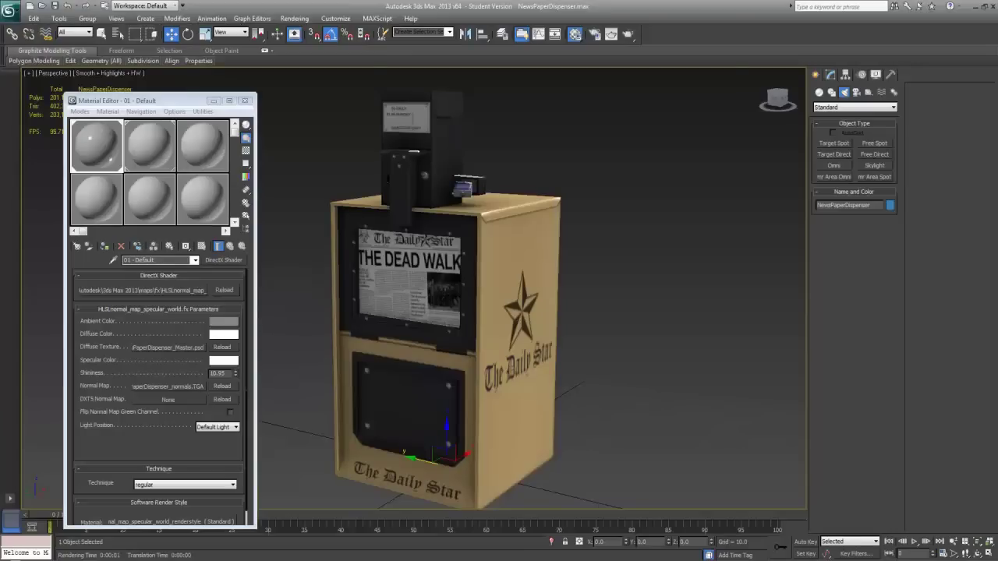